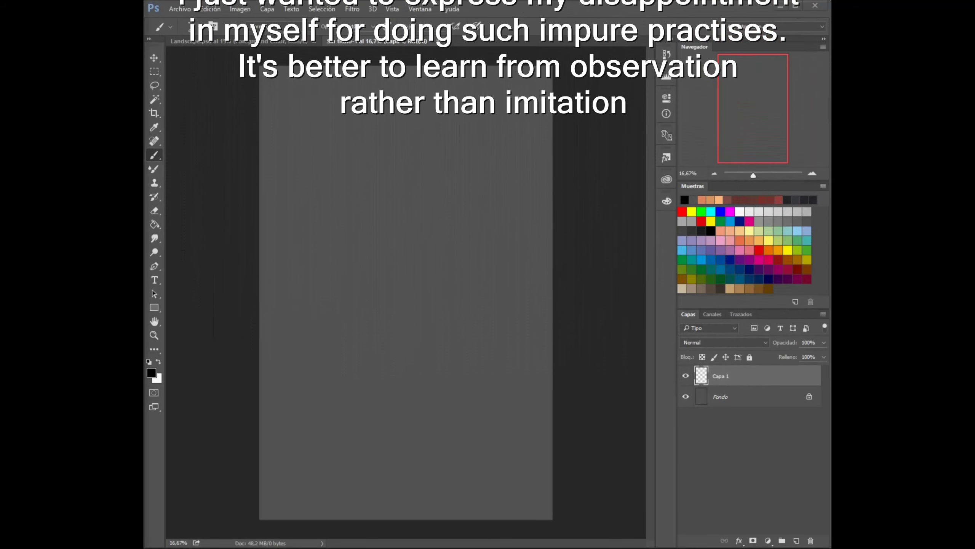
Enlarge the reference portrait, fade it to 50% opacity and add a new inking layer
{"action": "key", "text": "ctrl+t"}
{"action": "mouse_move", "coordinate": [425, 315]}
{"action": "left_mouse_down"}
{"action": "mouse_move", "coordinate": [461, 352]}
{"action": "mouse_move", "coordinate": [492, 207]}
{"action": "left_mouse_up"}
{"action": "left_click_drag", "start_coordinate": [473, 260], "coordinate": [476, 269]}
{"action": "key", "text": "Return"}
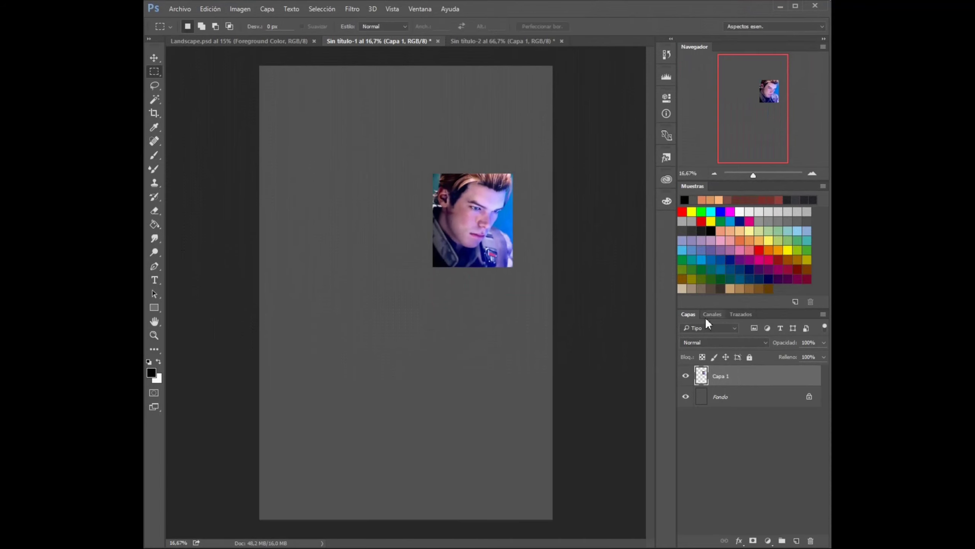
{"action": "key", "text": "5"}
{"action": "left_click", "coordinate": [797, 541]}
With the Brush, ink the forehead line, jawline, left face edge, lower lip and mouth corner
{"action": "key", "text": "b"}
{"action": "scroll", "coordinate": [495, 196], "scroll_direction": "up", "scroll_amount": 6}
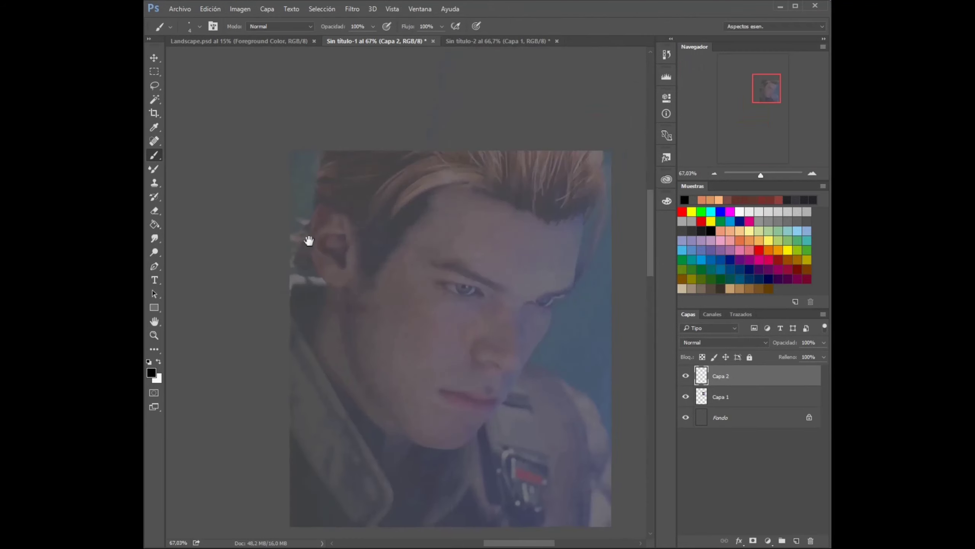
{"action": "mouse_move", "coordinate": [547, 163]}
{"action": "left_mouse_down"}
{"action": "mouse_move", "coordinate": [537, 256]}
{"action": "mouse_move", "coordinate": [540, 211]}
{"action": "left_mouse_up"}
{"action": "mouse_move", "coordinate": [497, 310]}
{"action": "left_mouse_down"}
{"action": "mouse_move", "coordinate": [451, 403]}
{"action": "mouse_move", "coordinate": [417, 433]}
{"action": "left_mouse_up"}
{"action": "left_click_drag", "start_coordinate": [417, 432], "coordinate": [422, 398]}
{"action": "left_click_drag", "start_coordinate": [254, 188], "coordinate": [307, 354]}
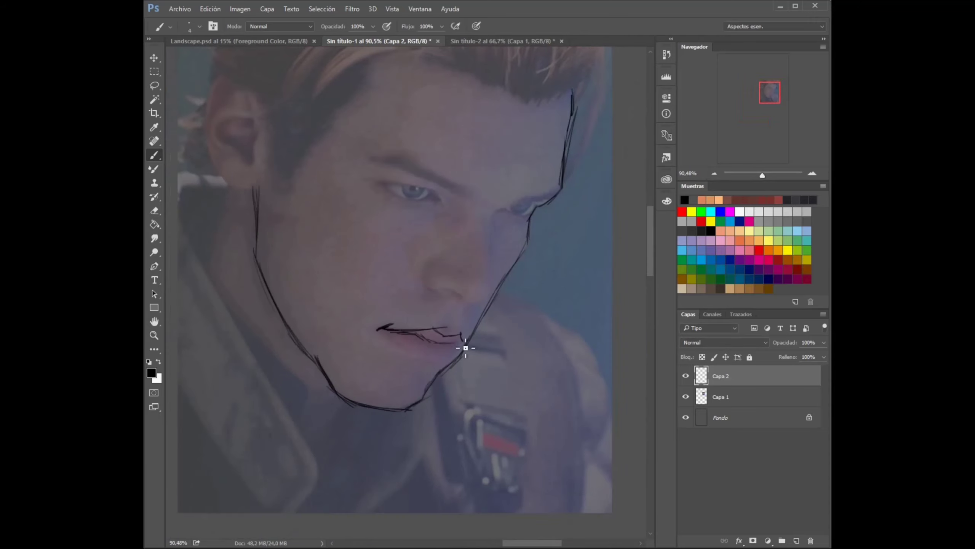
{"action": "left_click_drag", "start_coordinate": [380, 329], "coordinate": [410, 351]}
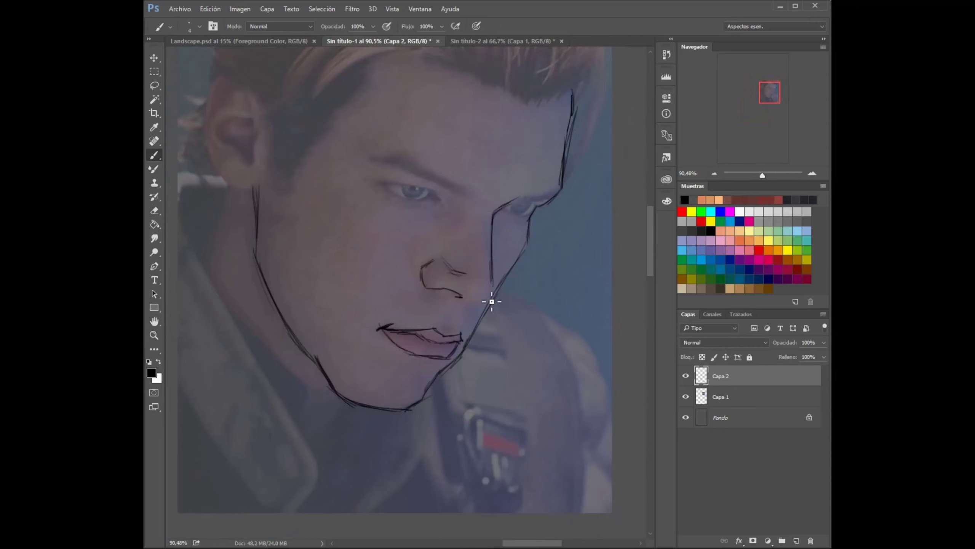
{"action": "left_click_drag", "start_coordinate": [450, 310], "coordinate": [442, 328]}
Ink the eyebrow, the right eye corner and hair strands near the temple
{"action": "left_click_drag", "start_coordinate": [368, 157], "coordinate": [390, 155]}
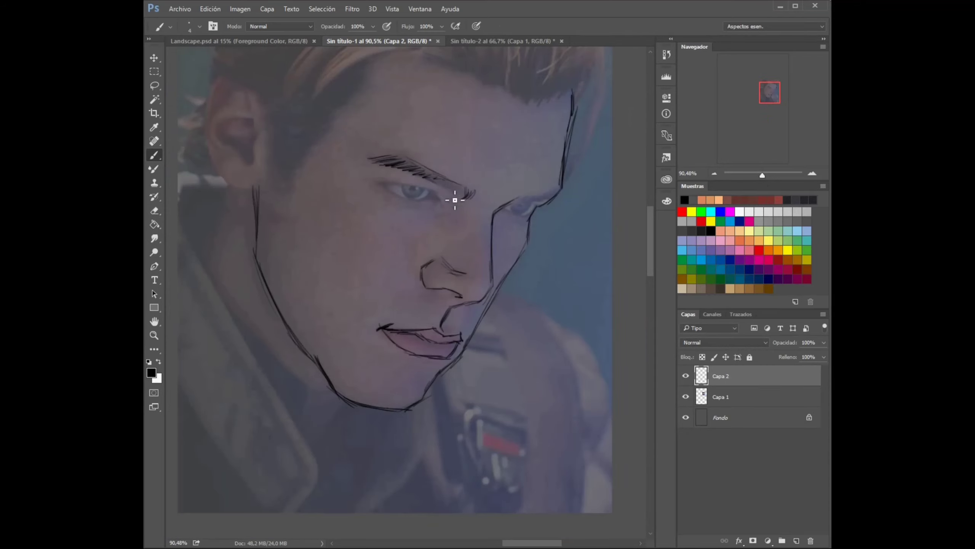
{"action": "left_click_drag", "start_coordinate": [384, 166], "coordinate": [357, 158]}
{"action": "left_click_drag", "start_coordinate": [515, 204], "coordinate": [544, 194]}
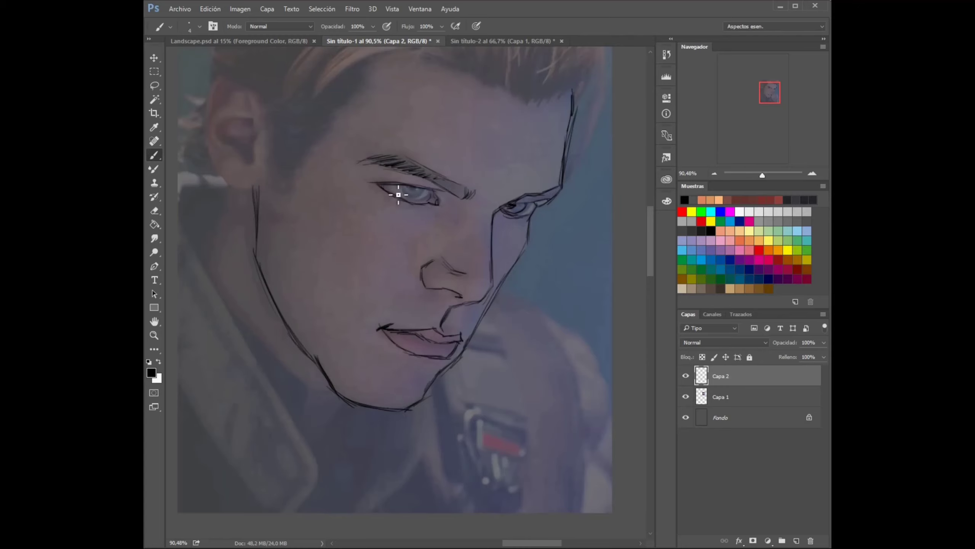
{"action": "left_click_drag", "start_coordinate": [284, 180], "coordinate": [296, 202]}
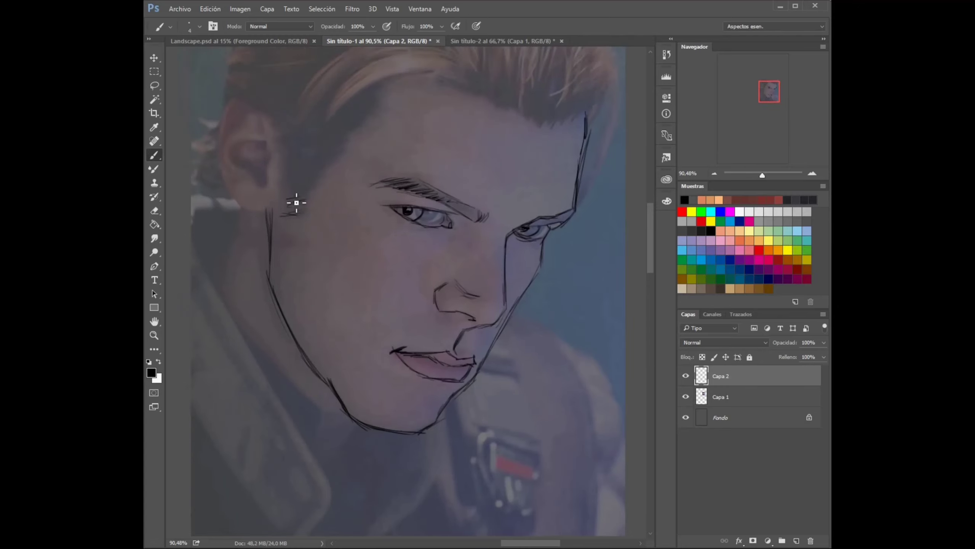
{"action": "mouse_move", "coordinate": [316, 162]}
{"action": "left_mouse_down"}
{"action": "mouse_move", "coordinate": [307, 152]}
{"action": "mouse_move", "coordinate": [382, 201]}
{"action": "left_mouse_up"}
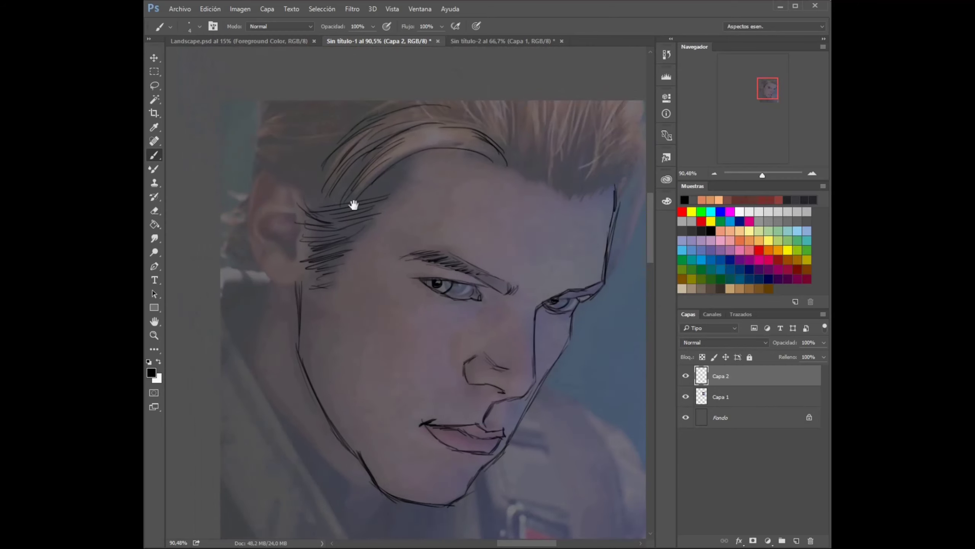
Draw the long hair outline and curved strands over the head toward the forehead
{"action": "left_click_drag", "start_coordinate": [269, 192], "coordinate": [296, 244]}
{"action": "left_click_drag", "start_coordinate": [319, 109], "coordinate": [283, 230]}
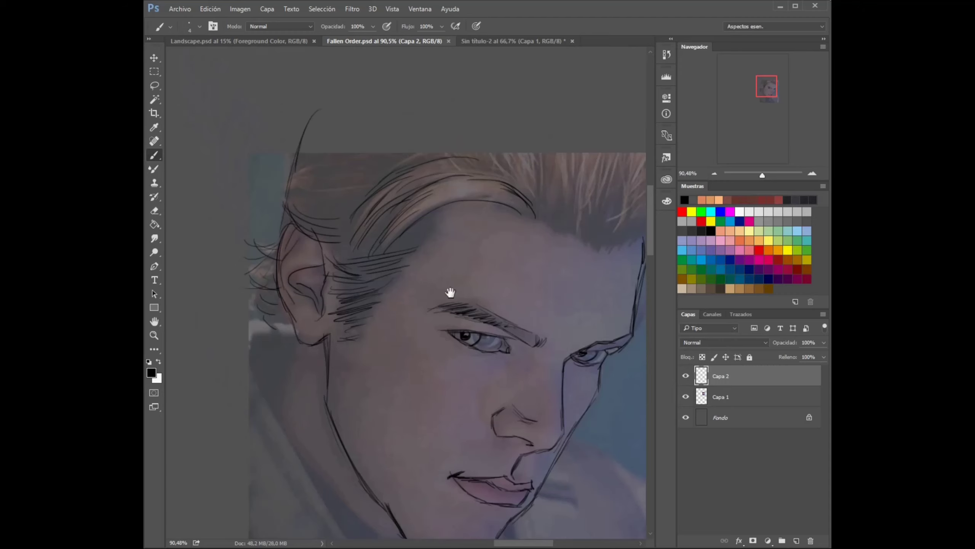
{"action": "left_click_drag", "start_coordinate": [434, 46], "coordinate": [453, 159]}
{"action": "left_click_drag", "start_coordinate": [509, 125], "coordinate": [598, 218]}
{"action": "left_click_drag", "start_coordinate": [545, 169], "coordinate": [513, 337]}
{"action": "left_click_drag", "start_coordinate": [349, 173], "coordinate": [487, 304]}
{"action": "left_click_drag", "start_coordinate": [404, 158], "coordinate": [541, 314]}
{"action": "left_click_drag", "start_coordinate": [392, 131], "coordinate": [569, 322]}
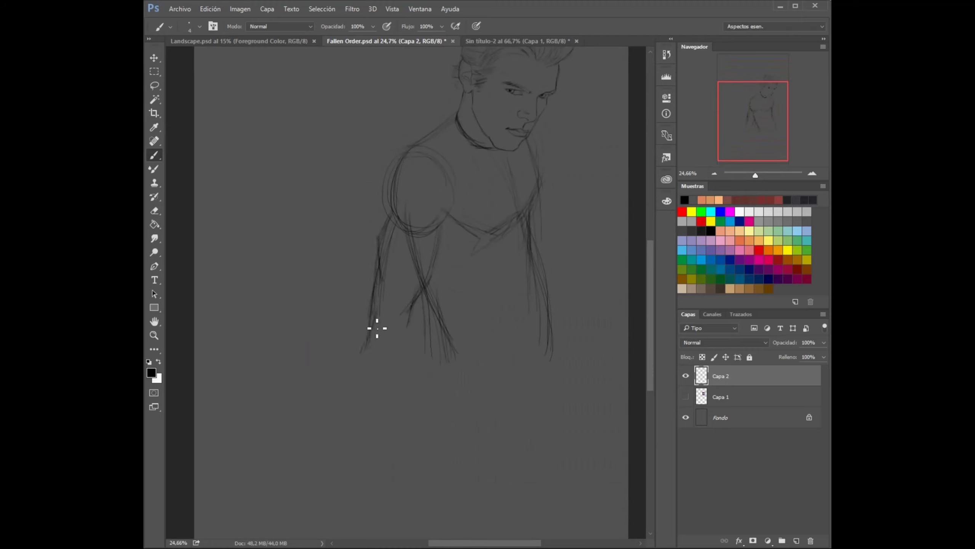
Sketch the left arm and a long diagonal staff across the hand, erasing the staff's upper end
{"action": "left_click_drag", "start_coordinate": [341, 282], "coordinate": [346, 350]}
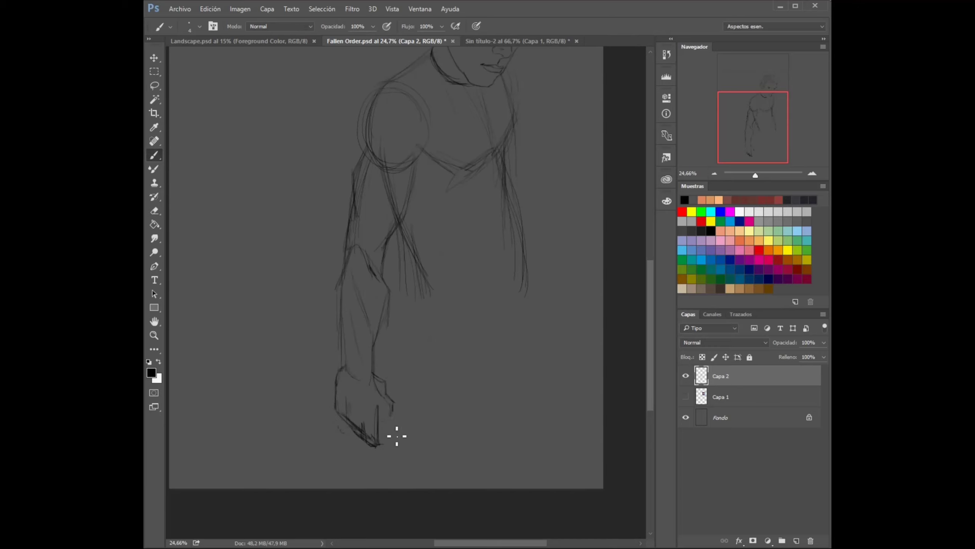
{"action": "left_click_drag", "start_coordinate": [330, 367], "coordinate": [412, 442]}
{"action": "left_click_drag", "start_coordinate": [337, 392], "coordinate": [196, 252]}
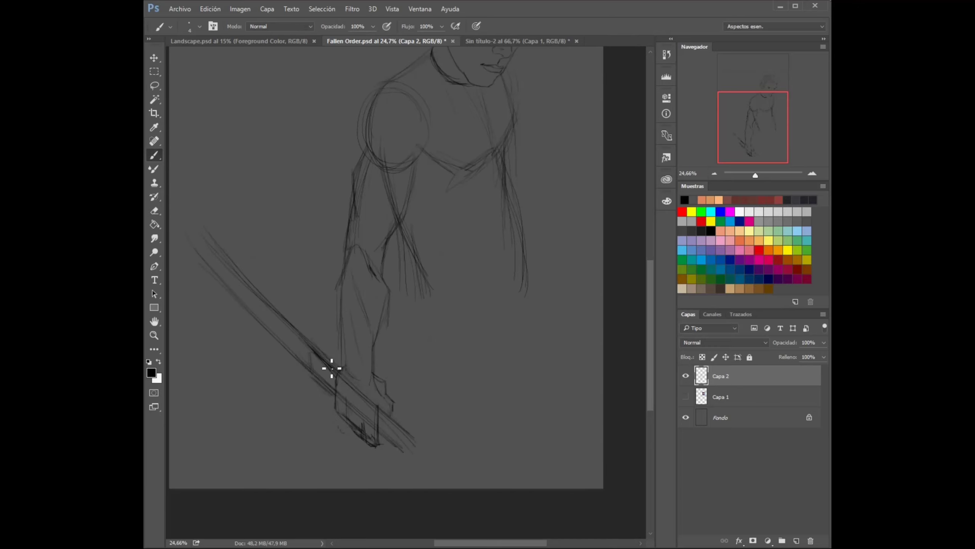
{"action": "key", "text": "e"}
{"action": "mouse_move", "coordinate": [200, 248]}
{"action": "left_mouse_down"}
{"action": "mouse_move", "coordinate": [303, 342]}
{"action": "mouse_move", "coordinate": [203, 227]}
{"action": "left_mouse_up"}
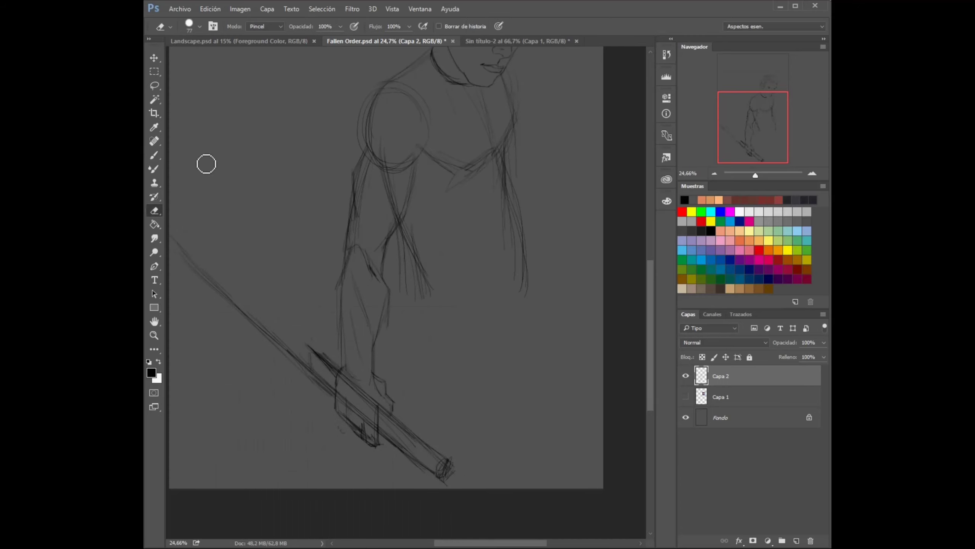
{"action": "key", "text": "b"}
{"action": "left_click_drag", "start_coordinate": [755, 175], "coordinate": [754, 175]}
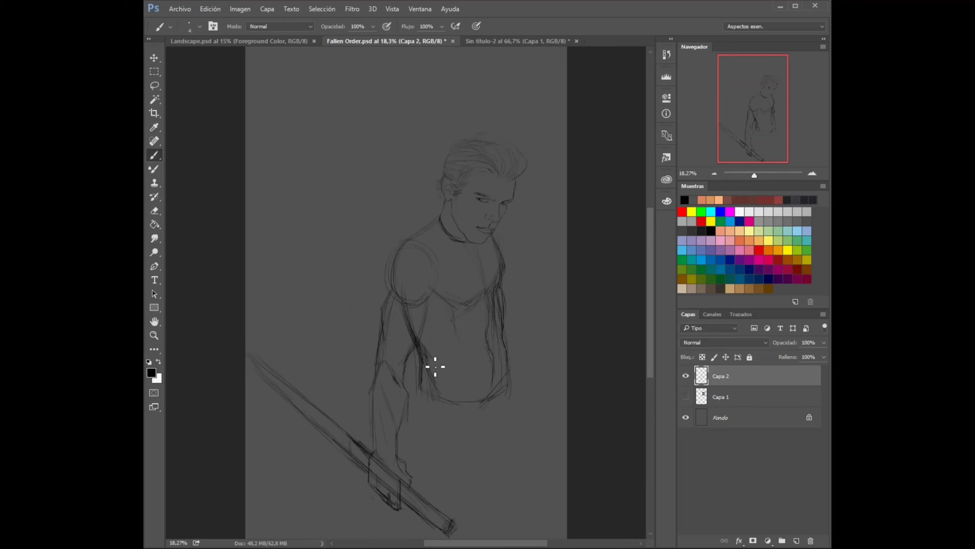
Add a stroke by the right hip, touch up stray lines with the Eraser and save
{"action": "left_click_drag", "start_coordinate": [418, 384], "coordinate": [421, 429]}
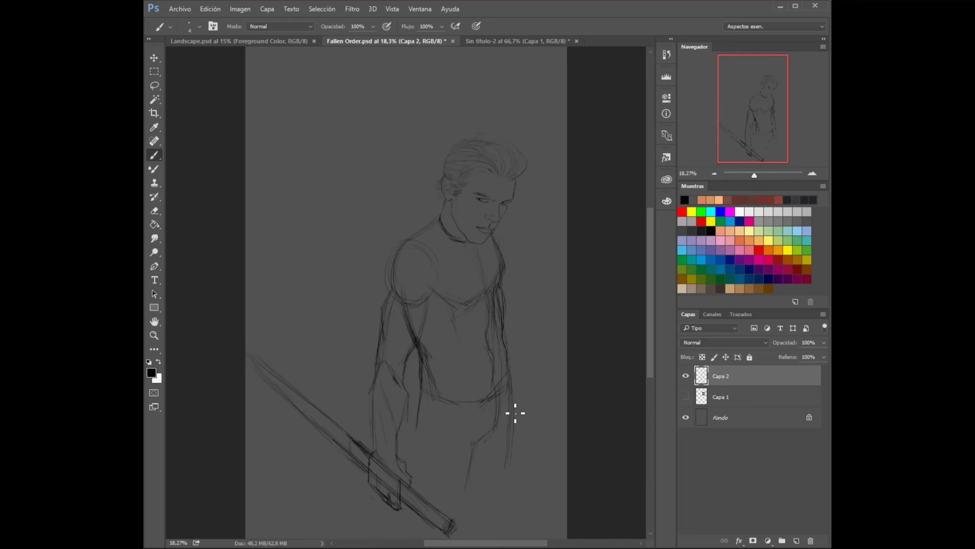
{"action": "scroll", "coordinate": [430, 365], "scroll_direction": "down", "scroll_amount": 3}
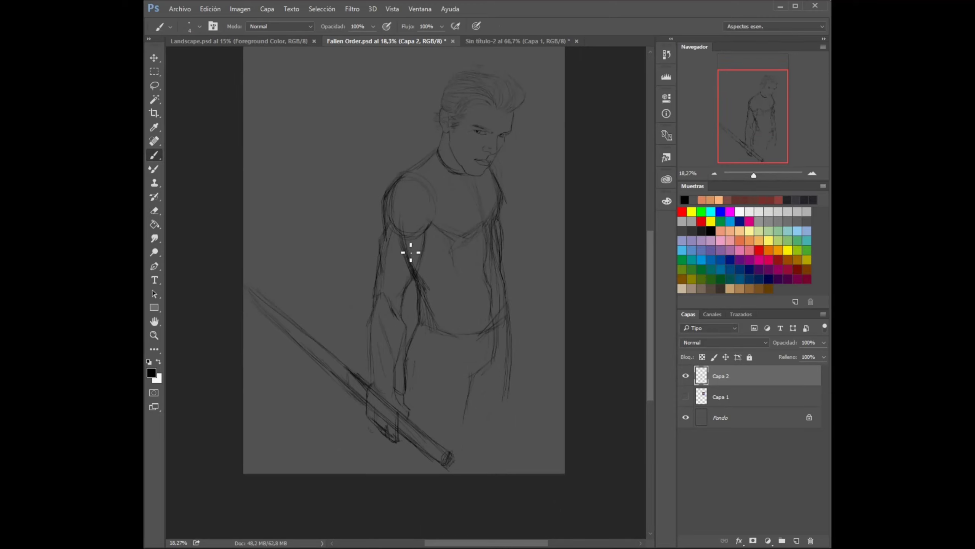
{"action": "key", "text": "e"}
{"action": "key", "text": "b"}
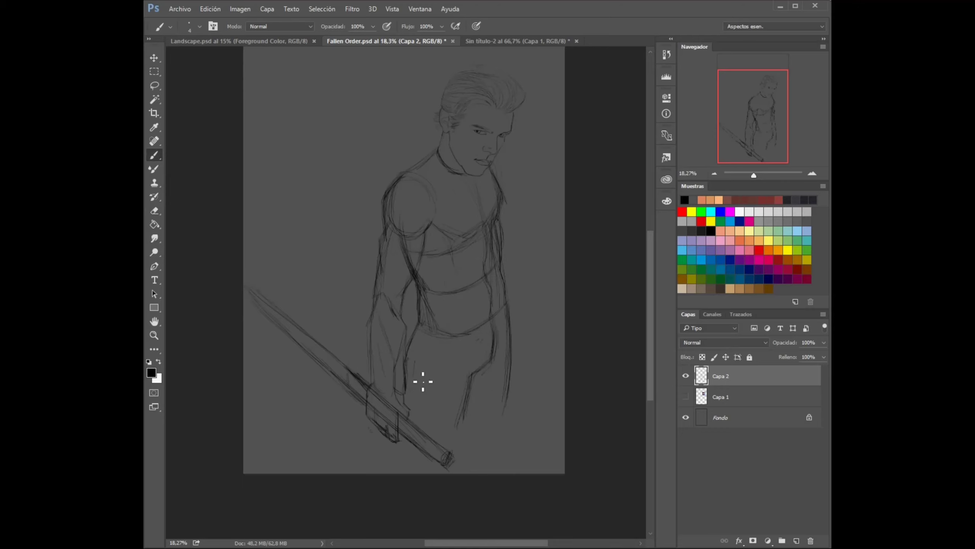
{"action": "key", "text": "e"}
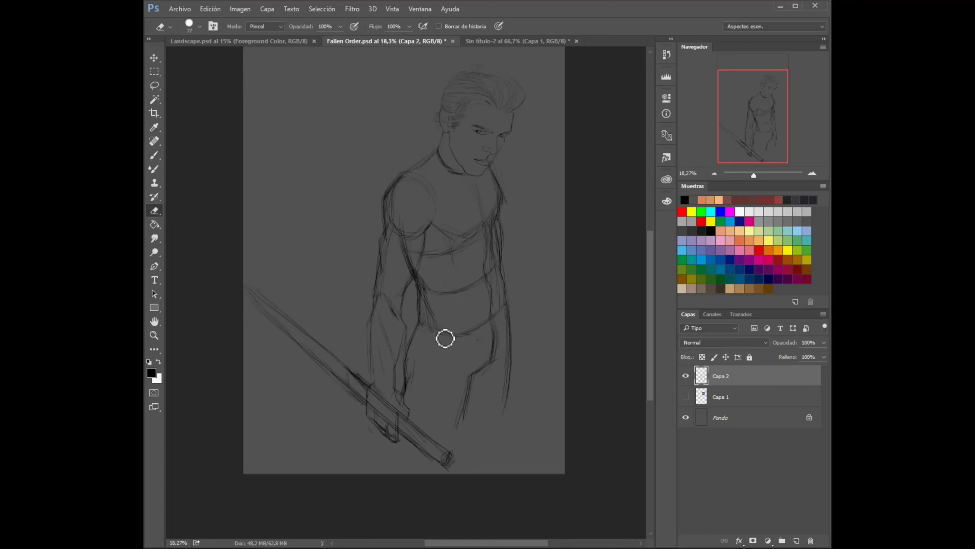
{"action": "key", "text": "b"}
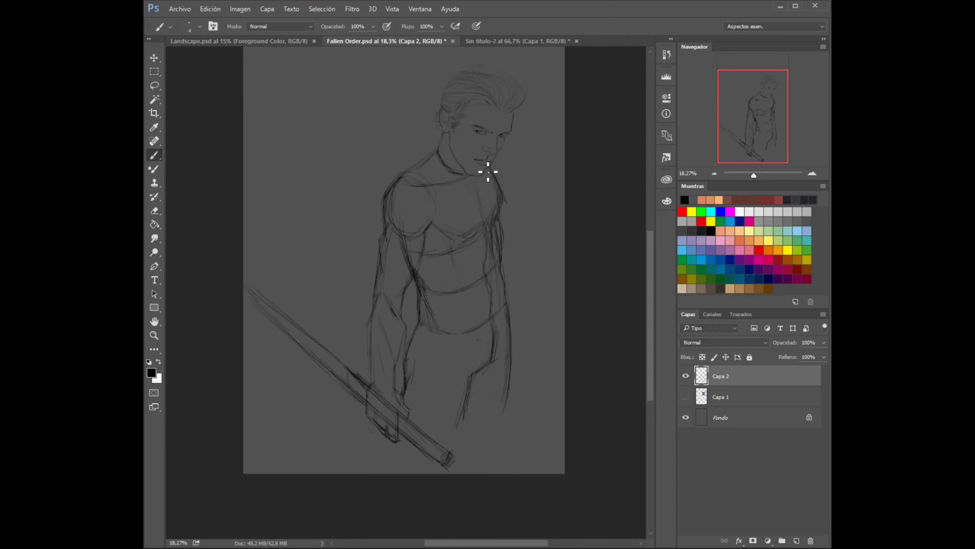
{"action": "key", "text": "ctrl+s"}
Ink the left arm contour, then paste a new reference photo and move it up-left
{"action": "left_click_drag", "start_coordinate": [754, 174], "coordinate": [757, 175]}
{"action": "left_click_drag", "start_coordinate": [376, 176], "coordinate": [363, 232]}
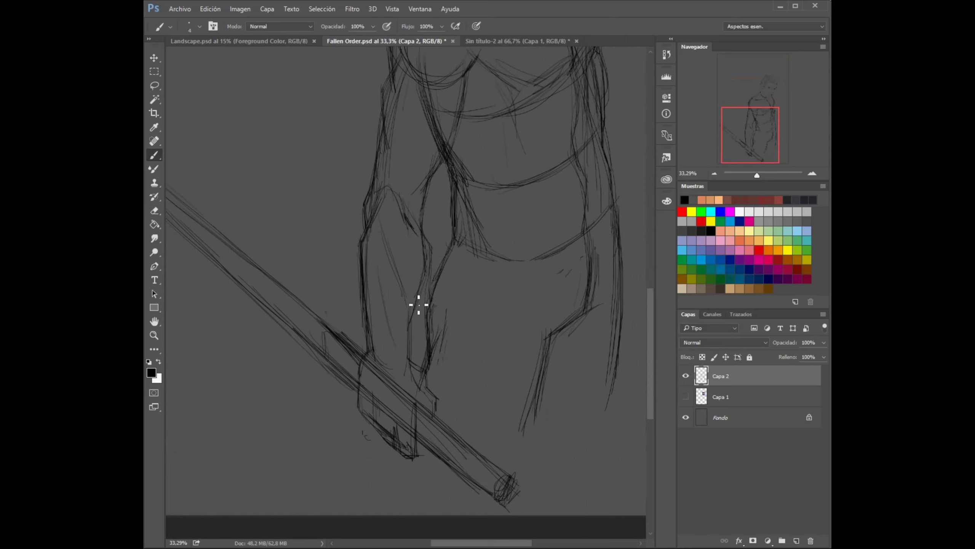
{"action": "key", "text": "v"}
{"action": "mouse_move", "coordinate": [428, 273]}
{"action": "left_mouse_down"}
{"action": "mouse_move", "coordinate": [368, 151]}
{"action": "mouse_move", "coordinate": [388, 179]}
{"action": "left_mouse_up"}
Enlarge and reposition the woman's reference photo, fade it to 40% and add a new layer
{"action": "key", "text": "ctrl+t"}
{"action": "mouse_move", "coordinate": [407, 250]}
{"action": "left_mouse_down"}
{"action": "mouse_move", "coordinate": [503, 327]}
{"action": "mouse_move", "coordinate": [511, 354]}
{"action": "mouse_move", "coordinate": [495, 330]}
{"action": "left_mouse_up"}
{"action": "left_click_drag", "start_coordinate": [414, 228], "coordinate": [352, 190]}
{"action": "key", "text": "Return"}
{"action": "key", "text": "4"}
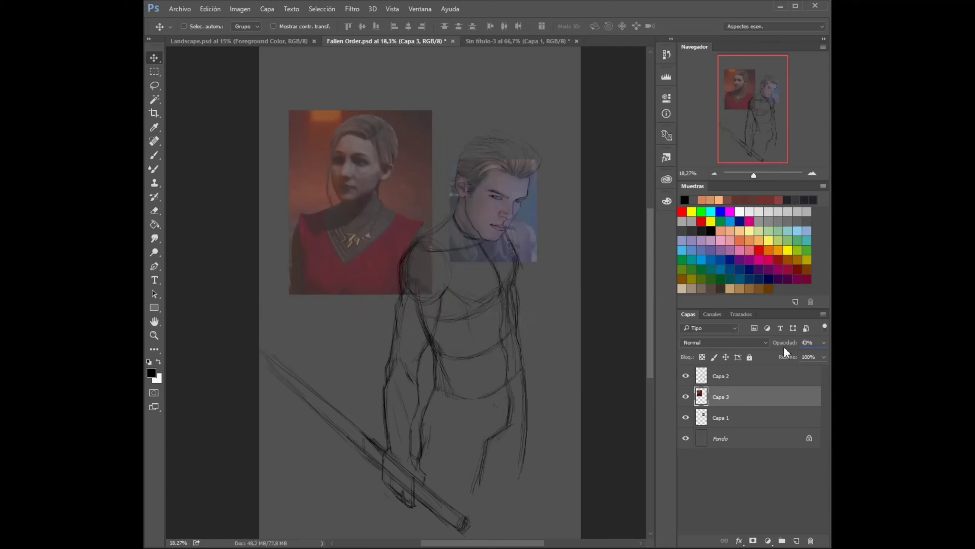
{"action": "left_click", "coordinate": [796, 540]}
{"action": "key", "text": "b"}
Ink the woman's jawline, lower lip, nostril and the side of the nose
{"action": "left_click_drag", "start_coordinate": [753, 175], "coordinate": [765, 175]}
{"action": "mouse_move", "coordinate": [287, 240]}
{"action": "left_mouse_down"}
{"action": "mouse_move", "coordinate": [329, 368]}
{"action": "mouse_move", "coordinate": [453, 403]}
{"action": "mouse_move", "coordinate": [603, 249]}
{"action": "left_mouse_up"}
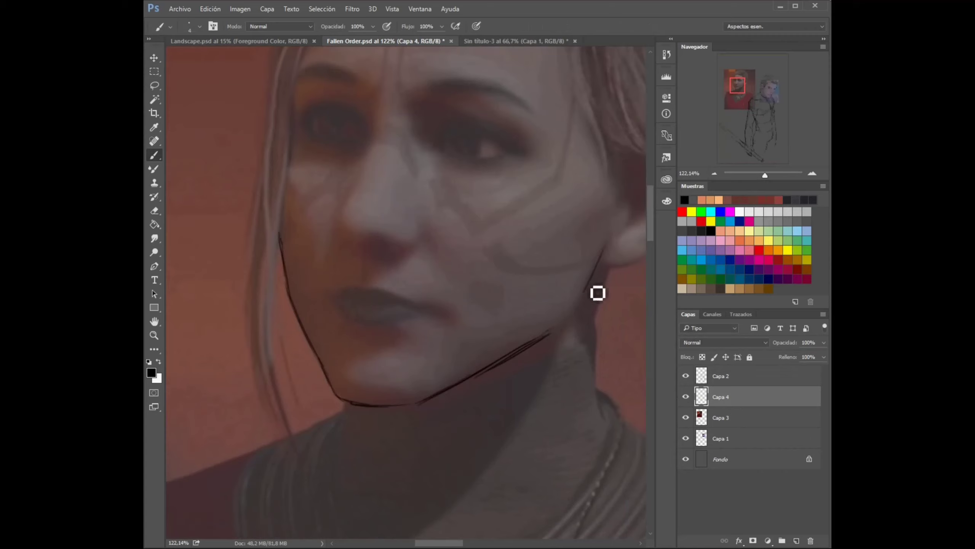
{"action": "mouse_move", "coordinate": [337, 341]}
{"action": "left_mouse_down"}
{"action": "mouse_move", "coordinate": [250, 364]}
{"action": "mouse_move", "coordinate": [350, 372]}
{"action": "left_mouse_up"}
{"action": "left_click_drag", "start_coordinate": [262, 380], "coordinate": [333, 368]}
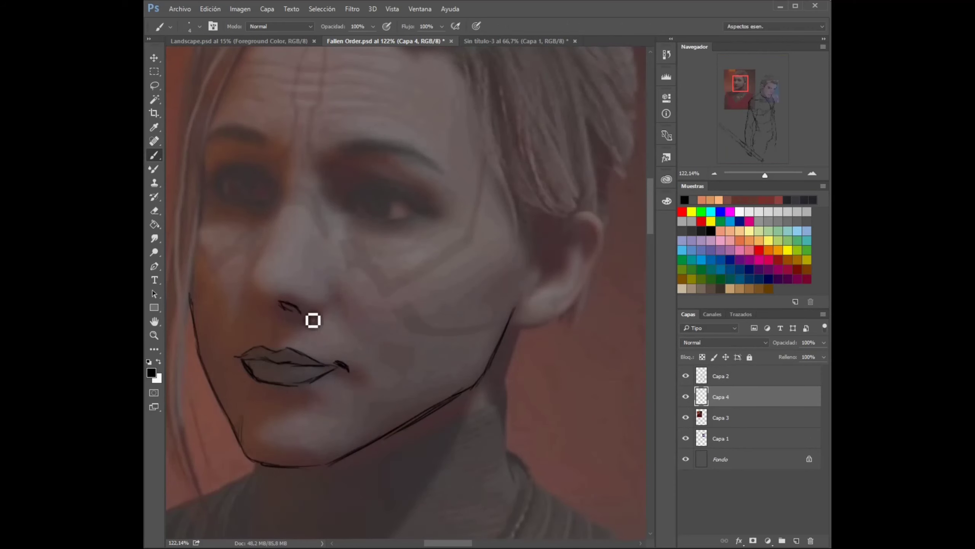
{"action": "left_click_drag", "start_coordinate": [321, 309], "coordinate": [325, 284]}
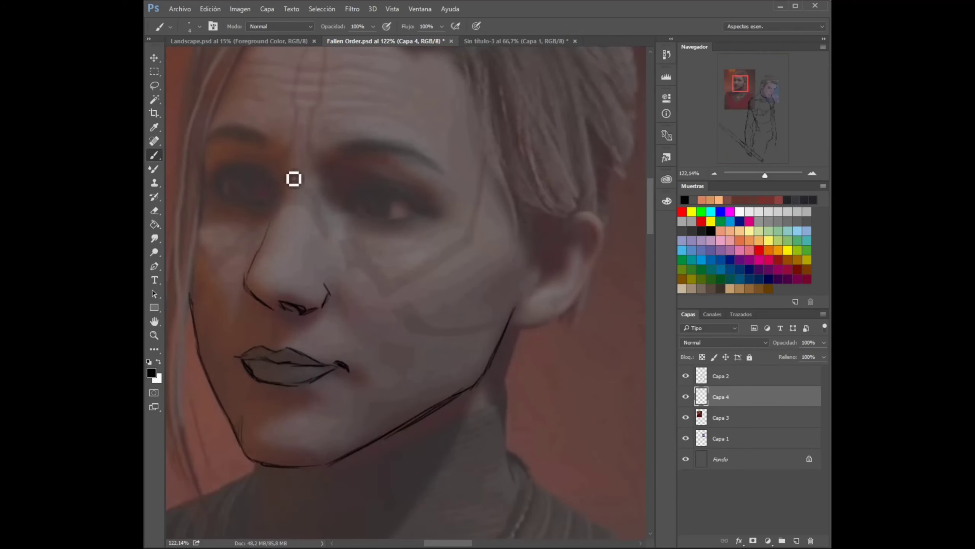
{"action": "left_click_drag", "start_coordinate": [286, 157], "coordinate": [274, 309]}
Ink both eyebrows and the eyes' lids, lashes, iris and crease
{"action": "left_click_drag", "start_coordinate": [555, 316], "coordinate": [624, 360]}
{"action": "left_click_drag", "start_coordinate": [273, 187], "coordinate": [345, 198]}
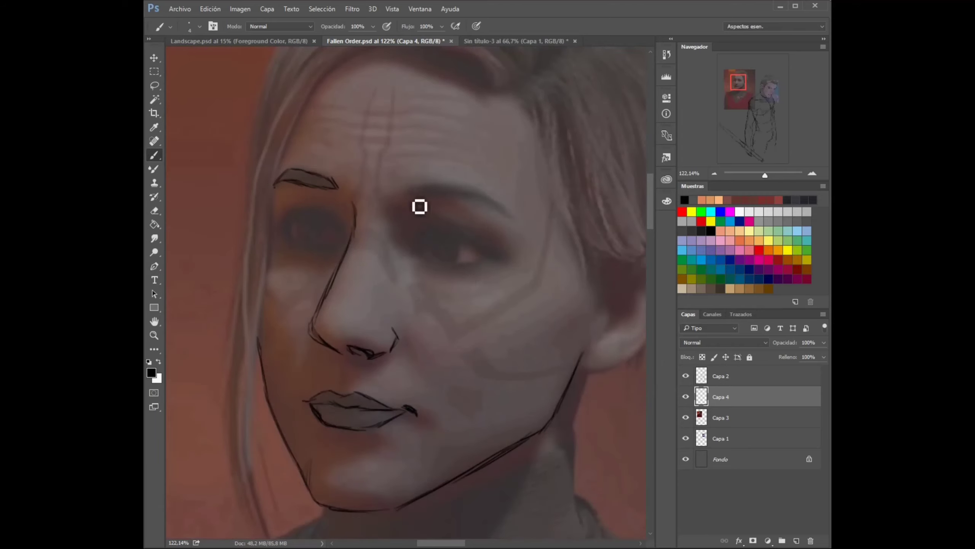
{"action": "left_click_drag", "start_coordinate": [401, 193], "coordinate": [509, 215]}
{"action": "left_click_drag", "start_coordinate": [273, 228], "coordinate": [308, 214]}
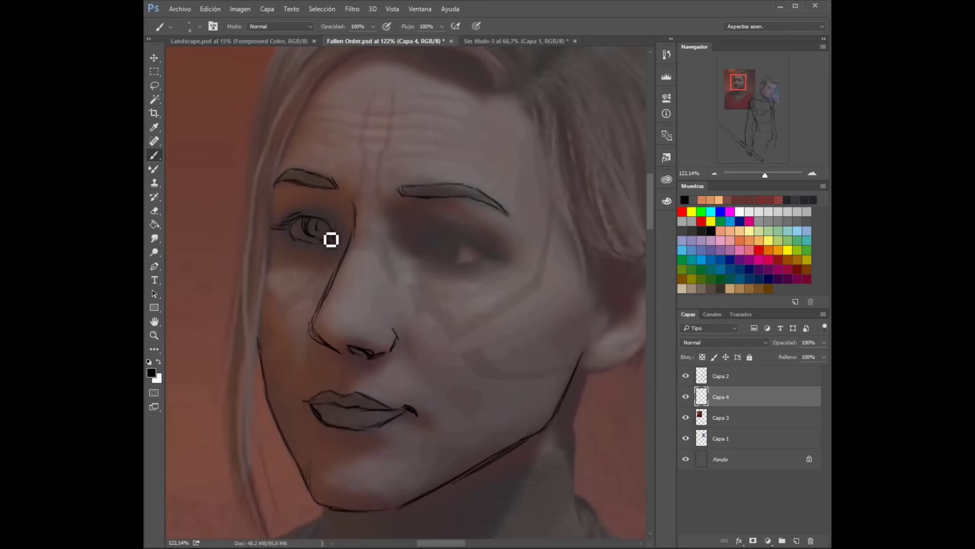
{"action": "mouse_move", "coordinate": [280, 221]}
{"action": "left_mouse_down"}
{"action": "mouse_move", "coordinate": [325, 211]}
{"action": "mouse_move", "coordinate": [322, 230]}
{"action": "left_mouse_up"}
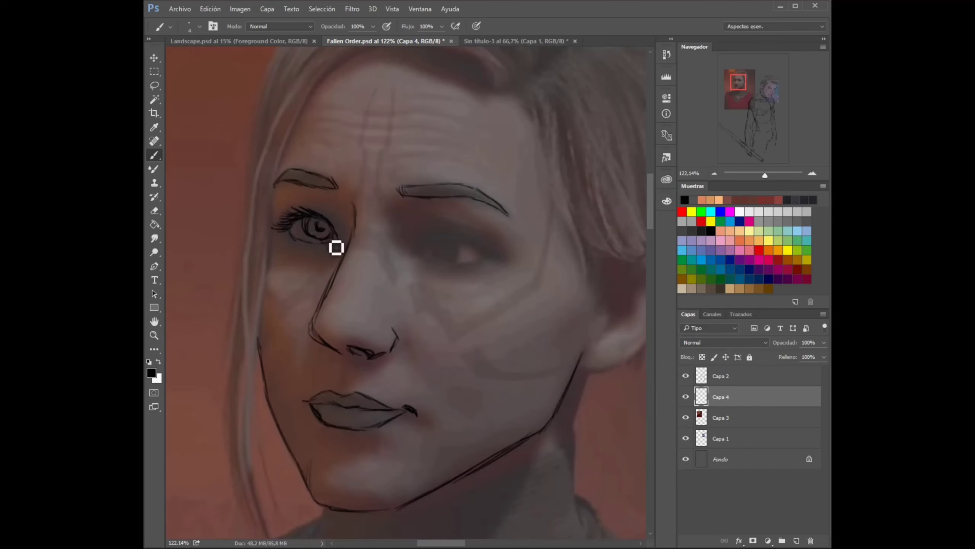
{"action": "mouse_move", "coordinate": [418, 245]}
{"action": "left_mouse_down"}
{"action": "mouse_move", "coordinate": [479, 251]}
{"action": "mouse_move", "coordinate": [438, 239]}
{"action": "left_mouse_up"}
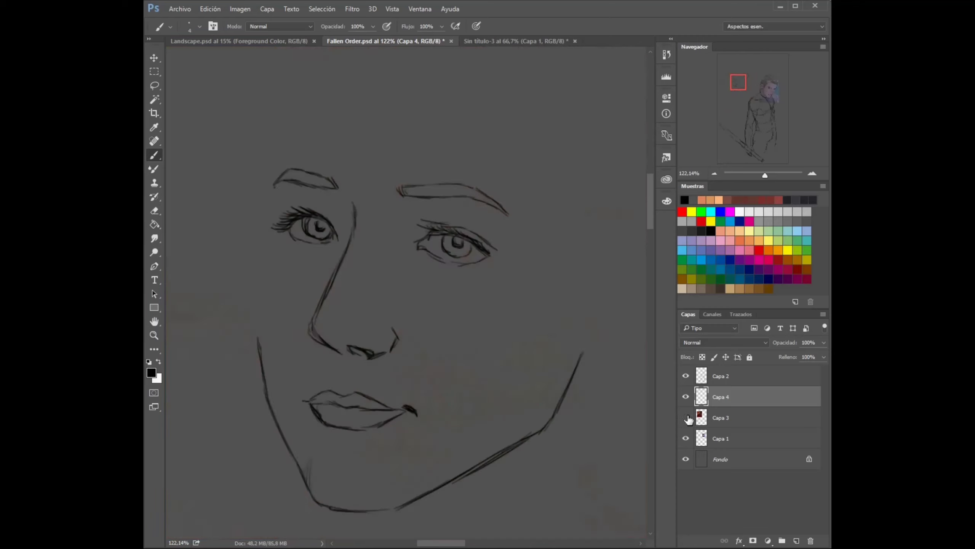
Paint hair strands across the top and left side of the head
{"action": "mouse_move", "coordinate": [313, 176]}
{"action": "left_mouse_down"}
{"action": "mouse_move", "coordinate": [277, 158]}
{"action": "mouse_move", "coordinate": [312, 164]}
{"action": "mouse_move", "coordinate": [399, 64]}
{"action": "left_mouse_up"}
{"action": "left_click_drag", "start_coordinate": [400, 142], "coordinate": [477, 154]}
{"action": "left_click_drag", "start_coordinate": [346, 89], "coordinate": [291, 131]}
{"action": "left_click_drag", "start_coordinate": [213, 346], "coordinate": [224, 305]}
{"action": "left_click_drag", "start_coordinate": [221, 242], "coordinate": [254, 469]}
{"action": "left_click_drag", "start_coordinate": [233, 407], "coordinate": [275, 507]}
{"action": "left_click_drag", "start_coordinate": [476, 208], "coordinate": [361, 131]}
{"action": "mouse_move", "coordinate": [188, 244]}
{"action": "left_mouse_down"}
{"action": "mouse_move", "coordinate": [327, 107]}
{"action": "mouse_move", "coordinate": [503, 117]}
{"action": "left_mouse_up"}
Add hair strands down the right side and outline the ear down to the lobe
{"action": "mouse_move", "coordinate": [407, 92]}
{"action": "left_mouse_down"}
{"action": "mouse_move", "coordinate": [468, 129]}
{"action": "mouse_move", "coordinate": [466, 87]}
{"action": "mouse_move", "coordinate": [546, 153]}
{"action": "left_mouse_up"}
{"action": "left_click_drag", "start_coordinate": [499, 99], "coordinate": [516, 124]}
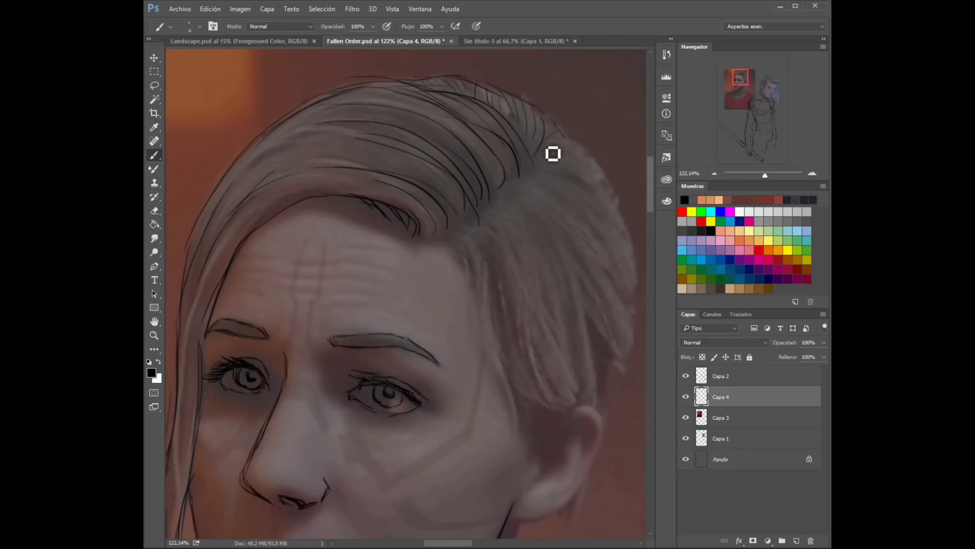
{"action": "mouse_move", "coordinate": [453, 258]}
{"action": "left_mouse_down"}
{"action": "mouse_move", "coordinate": [405, 235]}
{"action": "mouse_move", "coordinate": [473, 407]}
{"action": "left_mouse_up"}
{"action": "mouse_move", "coordinate": [410, 215]}
{"action": "left_mouse_down"}
{"action": "mouse_move", "coordinate": [477, 372]}
{"action": "mouse_move", "coordinate": [479, 285]}
{"action": "left_mouse_up"}
{"action": "left_click_drag", "start_coordinate": [492, 243], "coordinate": [508, 157]}
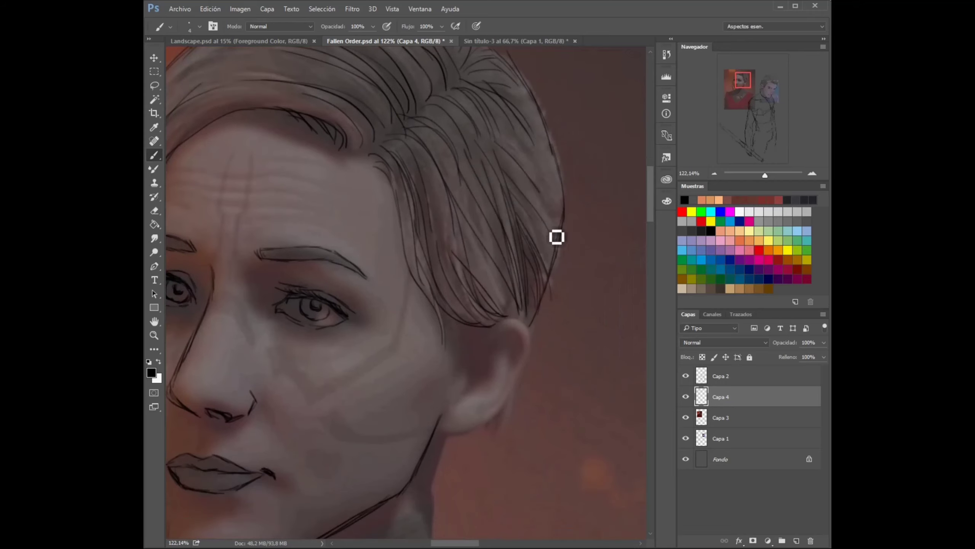
{"action": "left_click_drag", "start_coordinate": [509, 322], "coordinate": [447, 222]}
{"action": "mouse_move", "coordinate": [369, 217]}
{"action": "left_mouse_down"}
{"action": "mouse_move", "coordinate": [472, 265]}
{"action": "mouse_move", "coordinate": [440, 315]}
{"action": "left_mouse_up"}
{"action": "left_click_drag", "start_coordinate": [407, 292], "coordinate": [401, 309]}
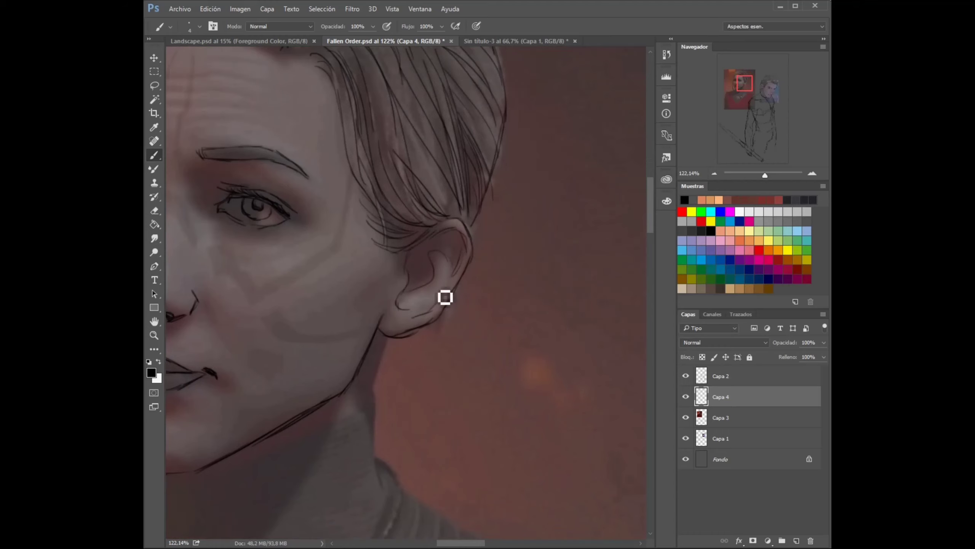
Draw V-shaped angular markings across both cheeks
{"action": "left_click_drag", "start_coordinate": [444, 296], "coordinate": [537, 282]}
{"action": "left_click_drag", "start_coordinate": [377, 198], "coordinate": [473, 222]}
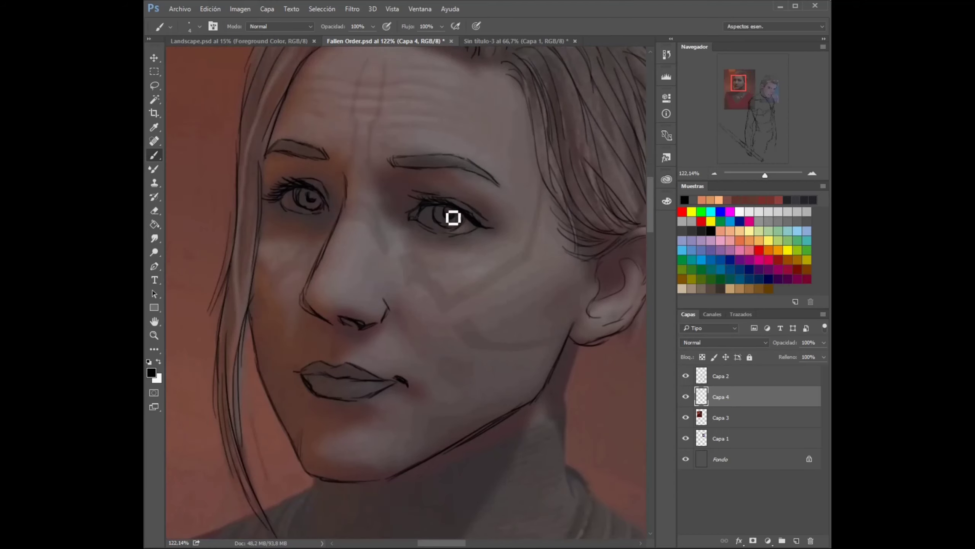
{"action": "key", "text": "e"}
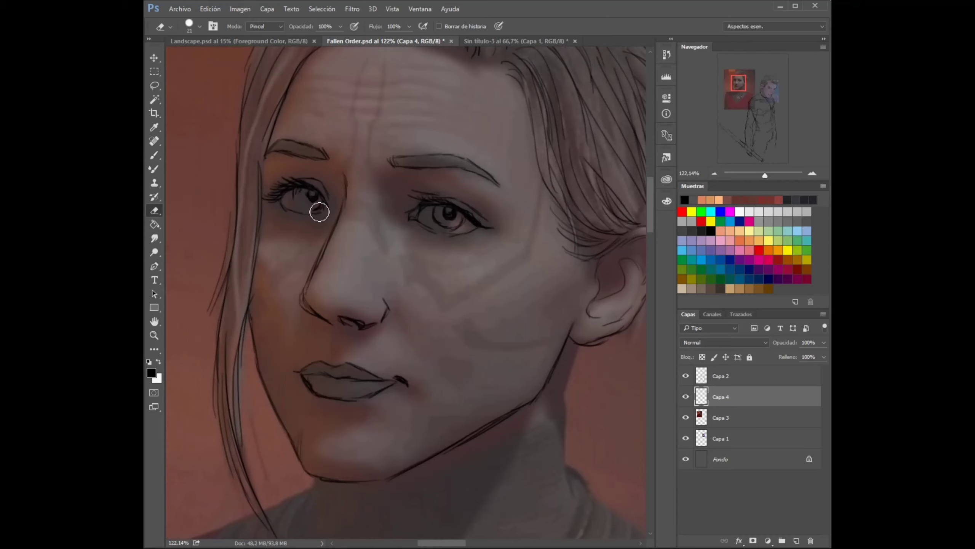
{"action": "key", "text": "b"}
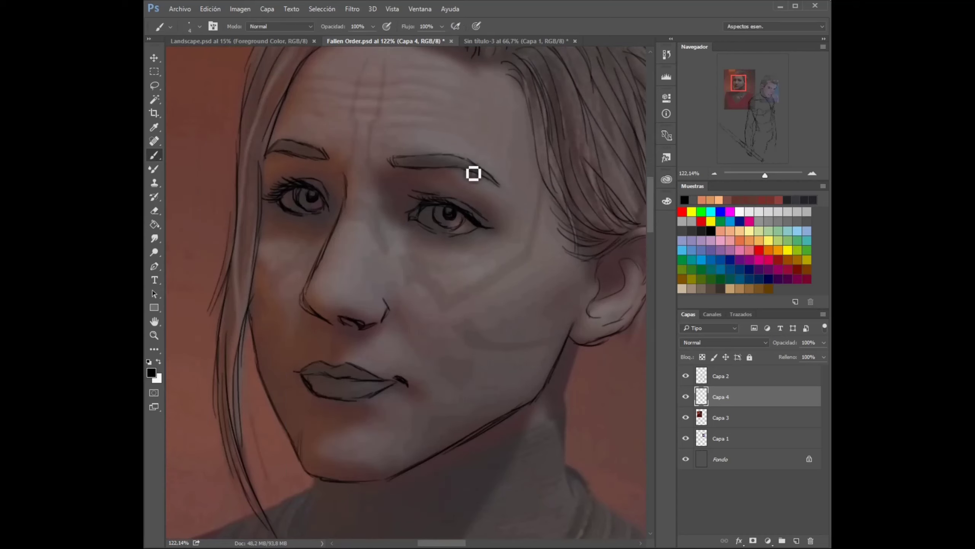
{"action": "mouse_move", "coordinate": [260, 252]}
{"action": "left_mouse_down"}
{"action": "mouse_move", "coordinate": [293, 259]}
{"action": "mouse_move", "coordinate": [289, 274]}
{"action": "mouse_move", "coordinate": [318, 242]}
{"action": "left_mouse_up"}
{"action": "left_click_drag", "start_coordinate": [401, 258], "coordinate": [403, 282]}
{"action": "left_click_drag", "start_coordinate": [426, 271], "coordinate": [463, 258]}
{"action": "left_click_drag", "start_coordinate": [405, 285], "coordinate": [499, 276]}
{"action": "left_click_drag", "start_coordinate": [453, 292], "coordinate": [523, 252]}
{"action": "mouse_move", "coordinate": [541, 188]}
{"action": "left_mouse_down"}
{"action": "mouse_move", "coordinate": [533, 249]}
{"action": "mouse_move", "coordinate": [445, 315]}
{"action": "mouse_move", "coordinate": [559, 336]}
{"action": "left_mouse_up"}
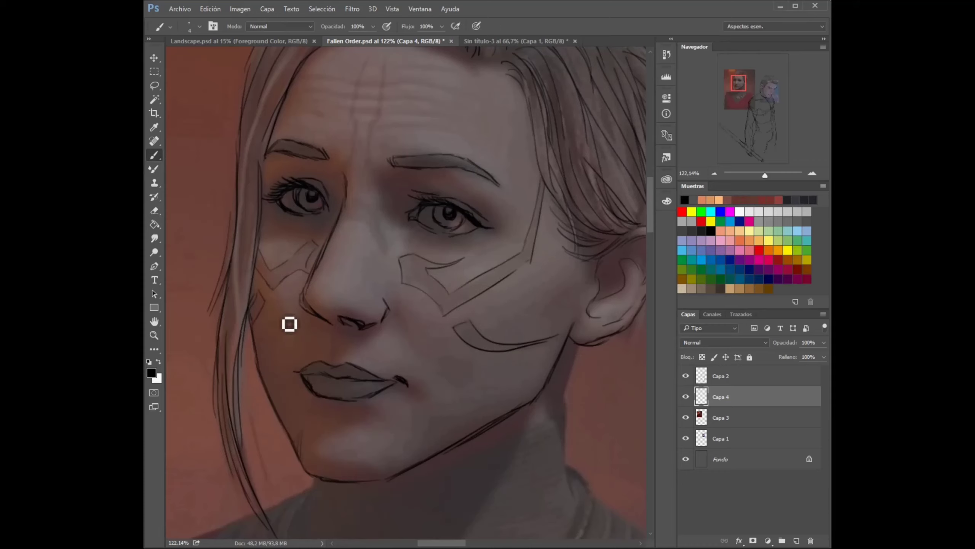
Add a bent band across the nose bridge, two forehead lines, and neck and collar lines
{"action": "left_click_drag", "start_coordinate": [343, 201], "coordinate": [389, 255]}
{"action": "left_click_drag", "start_coordinate": [346, 218], "coordinate": [382, 253]}
{"action": "mouse_move", "coordinate": [385, 54]}
{"action": "left_mouse_down"}
{"action": "mouse_move", "coordinate": [371, 151]}
{"action": "mouse_move", "coordinate": [376, 189]}
{"action": "left_mouse_up"}
{"action": "left_click_drag", "start_coordinate": [365, 56], "coordinate": [355, 185]}
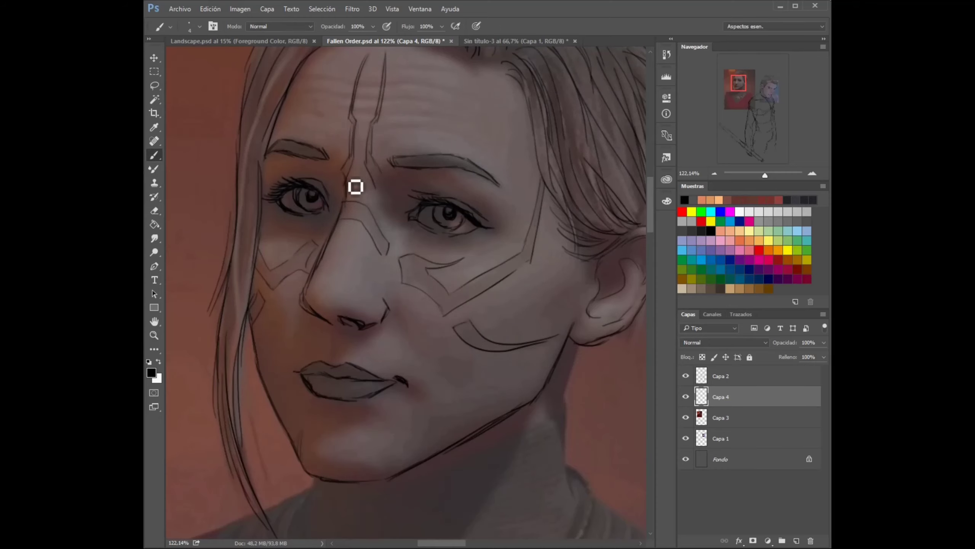
{"action": "key", "text": "ctrl+1"}
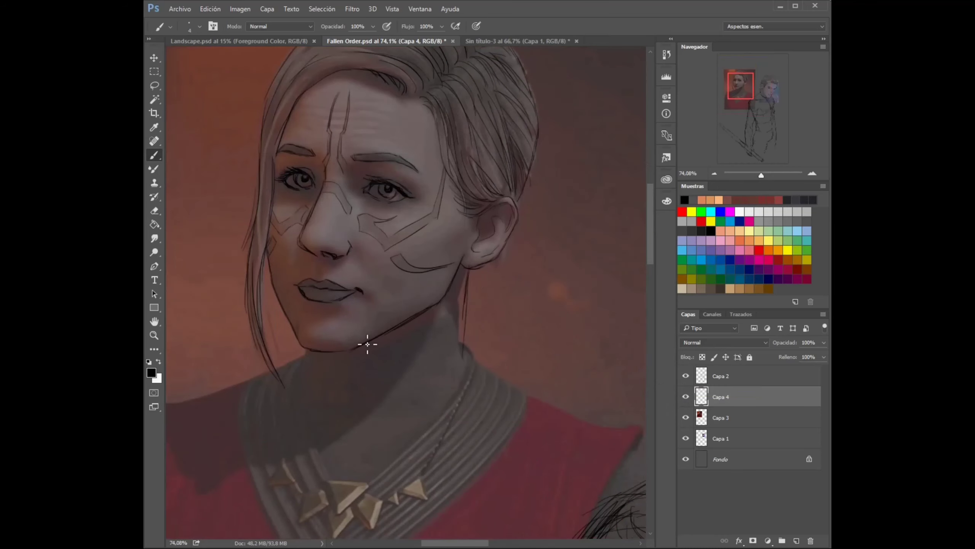
{"action": "left_click_drag", "start_coordinate": [466, 271], "coordinate": [485, 377]}
{"action": "mouse_move", "coordinate": [341, 441]}
{"action": "left_mouse_down"}
{"action": "mouse_move", "coordinate": [372, 368]}
{"action": "mouse_move", "coordinate": [460, 336]}
{"action": "left_mouse_up"}
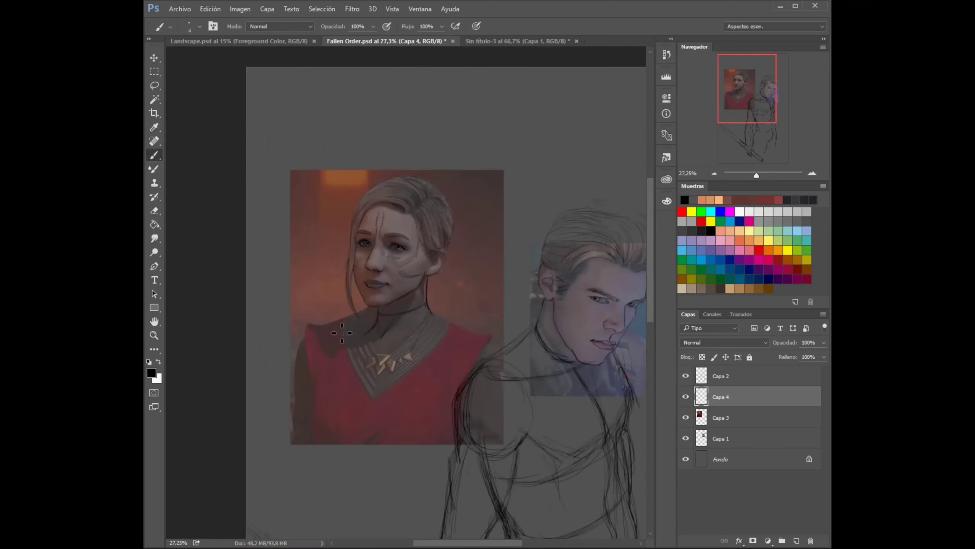
Select the woman's neck and chest, then draw and trim a neck-to-shoulder line
{"action": "key", "text": "l"}
{"action": "mouse_move", "coordinate": [375, 309]}
{"action": "left_mouse_down"}
{"action": "mouse_move", "coordinate": [423, 408]}
{"action": "mouse_move", "coordinate": [438, 313]}
{"action": "left_mouse_up"}
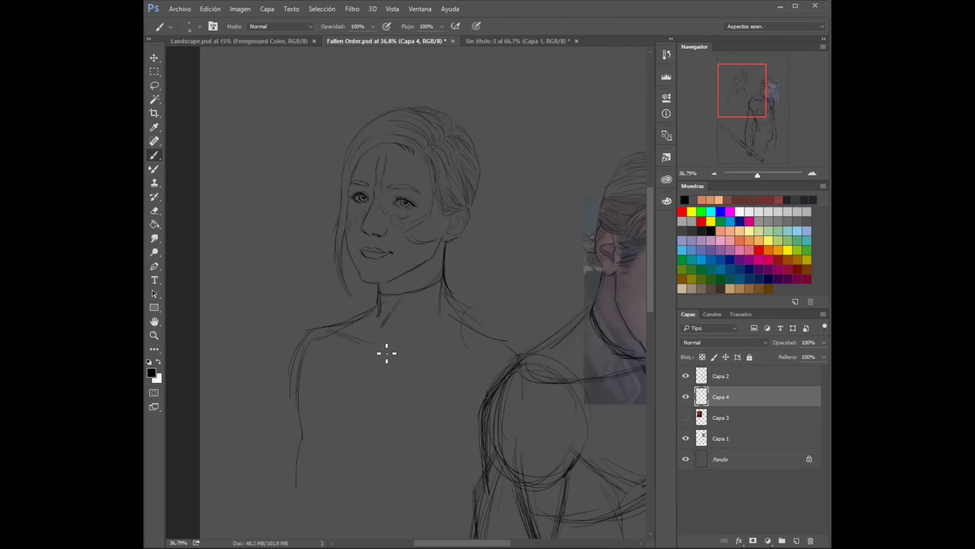
{"action": "mouse_move", "coordinate": [451, 289]}
{"action": "left_mouse_down"}
{"action": "mouse_move", "coordinate": [514, 332]}
{"action": "mouse_move", "coordinate": [449, 303]}
{"action": "mouse_move", "coordinate": [496, 327]}
{"action": "left_mouse_up"}
{"action": "key", "text": "e"}
{"action": "key", "text": "b"}
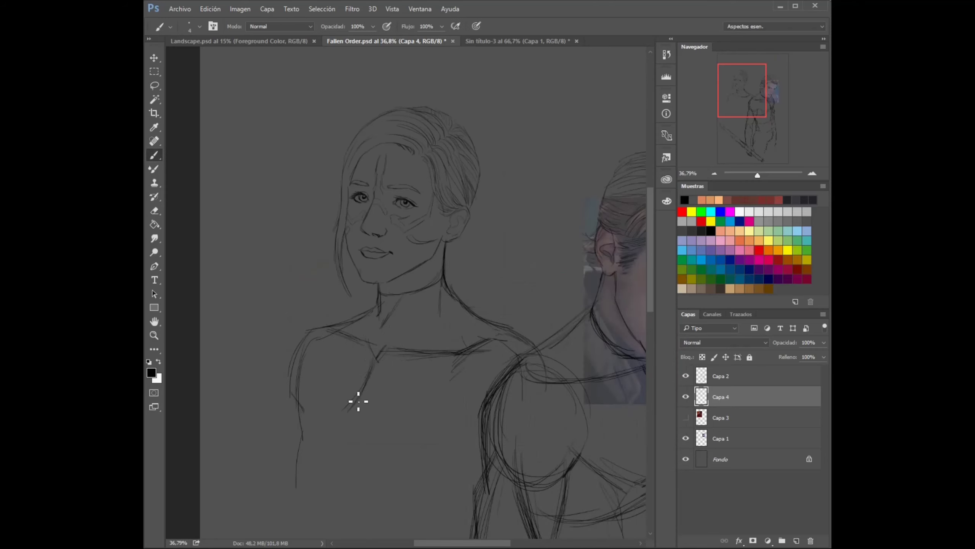
Sketch curved lines across the woman's chest
{"action": "left_click_drag", "start_coordinate": [314, 449], "coordinate": [251, 381]}
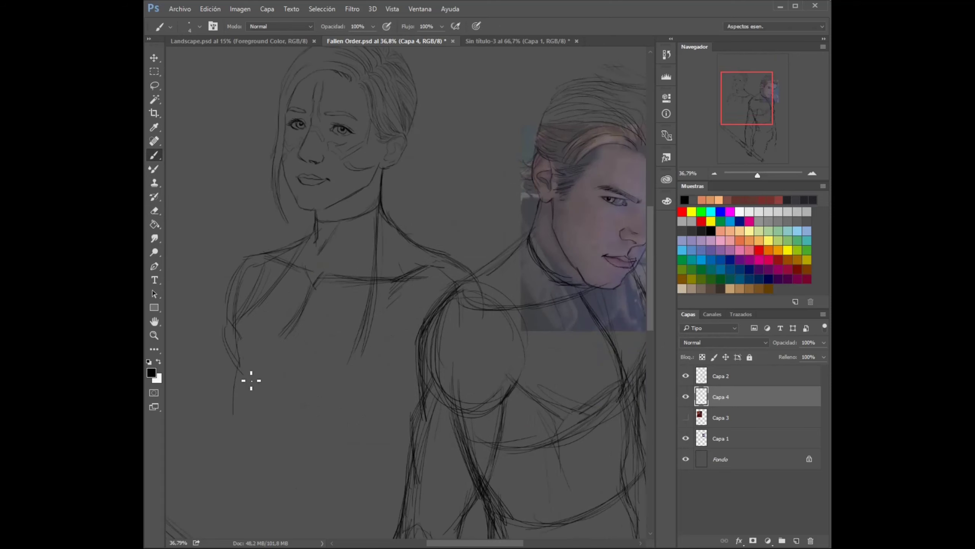
{"action": "left_click_drag", "start_coordinate": [227, 335], "coordinate": [319, 364]}
{"action": "left_click_drag", "start_coordinate": [263, 352], "coordinate": [359, 375]}
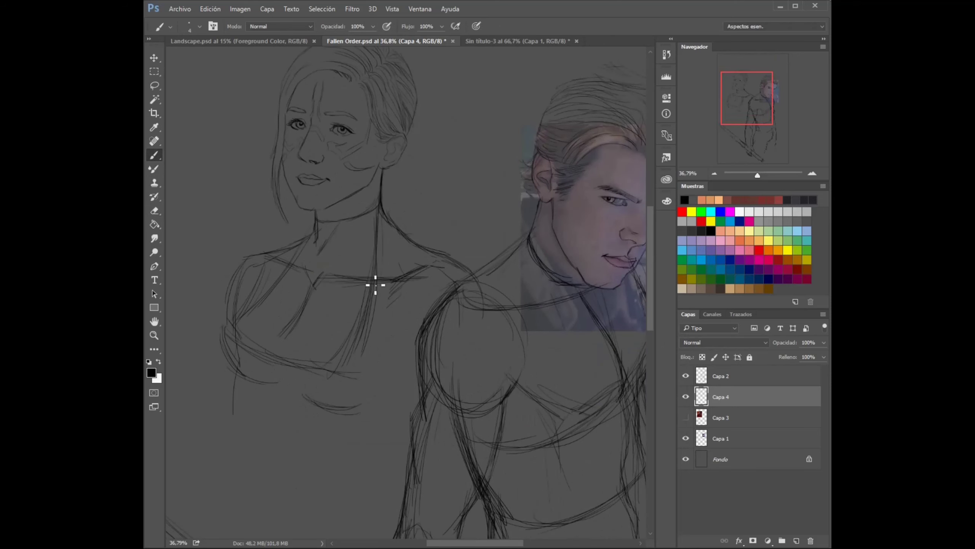
{"action": "left_click_drag", "start_coordinate": [255, 397], "coordinate": [351, 289]}
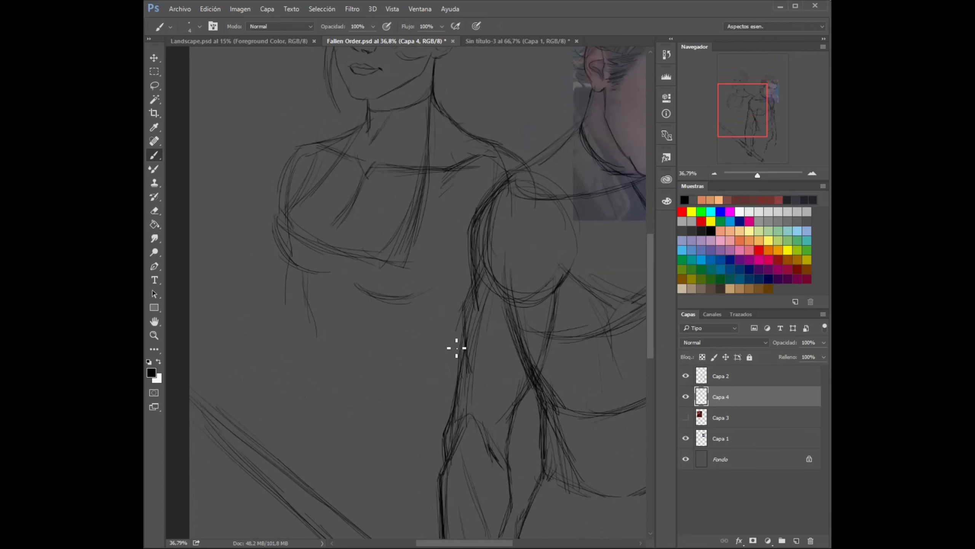
{"action": "scroll", "coordinate": [399, 239], "scroll_direction": "left", "scroll_amount": 5}
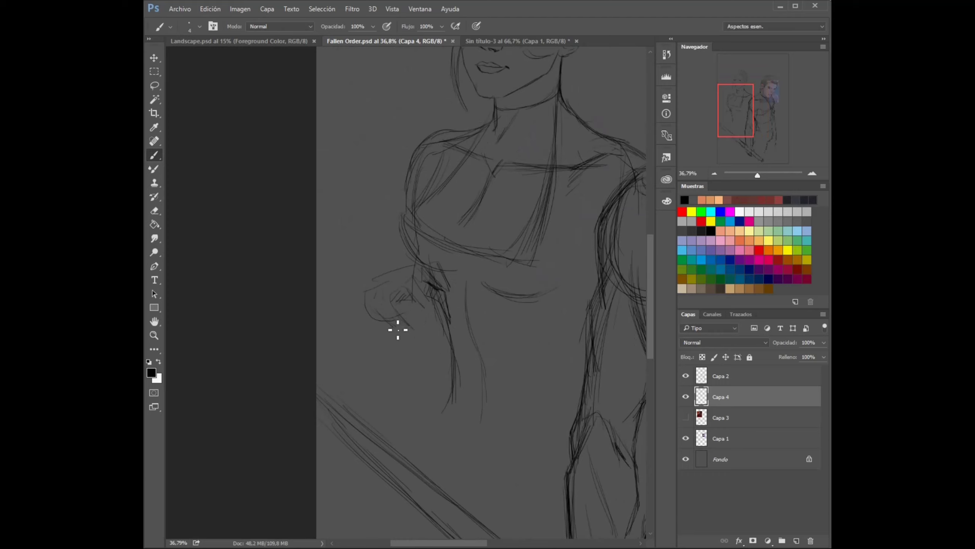
Add a short stroke near the hand, discarding a trial line beside the arm
{"action": "left_click_drag", "start_coordinate": [363, 313], "coordinate": [375, 247]}
{"action": "key", "text": "ctrl+alt+z"}
{"action": "key", "text": "ctrl+alt+z"}
{"action": "scroll", "coordinate": [381, 215], "scroll_direction": "right", "scroll_amount": 1}
{"action": "mouse_move", "coordinate": [367, 353]}
{"action": "left_mouse_down"}
{"action": "mouse_move", "coordinate": [399, 361]}
{"action": "mouse_move", "coordinate": [440, 347]}
{"action": "mouse_move", "coordinate": [464, 379]}
{"action": "mouse_move", "coordinate": [529, 386]}
{"action": "left_mouse_up"}
{"action": "scroll", "coordinate": [448, 244], "scroll_direction": "down", "scroll_amount": 2}
{"action": "scroll", "coordinate": [499, 192], "scroll_direction": "right", "scroll_amount": 2}
Sketch curves under the hand, short torso strokes and diagonal left-shoulder strokes
{"action": "mouse_move", "coordinate": [406, 327]}
{"action": "left_mouse_down"}
{"action": "mouse_move", "coordinate": [514, 341]}
{"action": "mouse_move", "coordinate": [530, 226]}
{"action": "mouse_move", "coordinate": [521, 162]}
{"action": "left_mouse_up"}
{"action": "left_click_drag", "start_coordinate": [509, 291], "coordinate": [507, 328]}
{"action": "left_click_drag", "start_coordinate": [421, 331], "coordinate": [510, 328]}
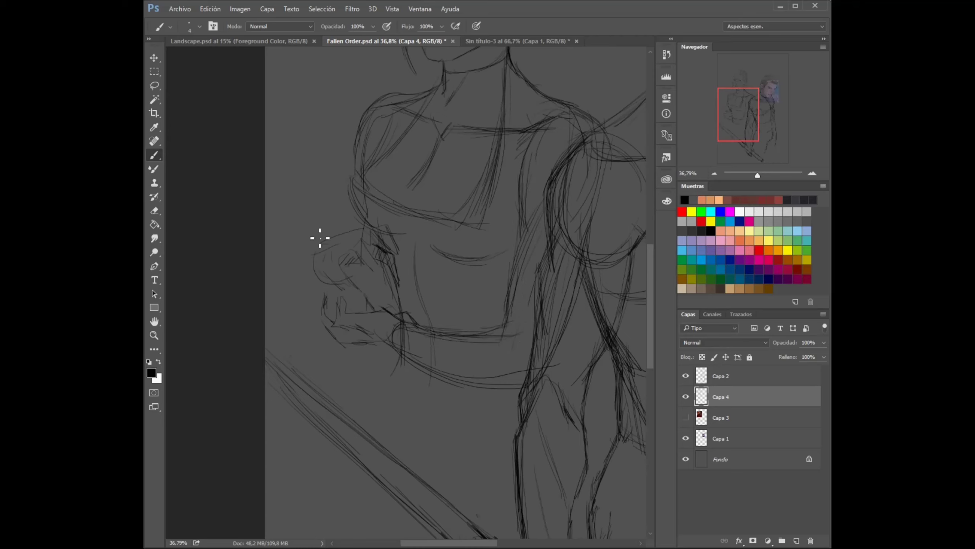
{"action": "left_click_drag", "start_coordinate": [294, 209], "coordinate": [351, 153]}
{"action": "left_click_drag", "start_coordinate": [344, 229], "coordinate": [403, 177]}
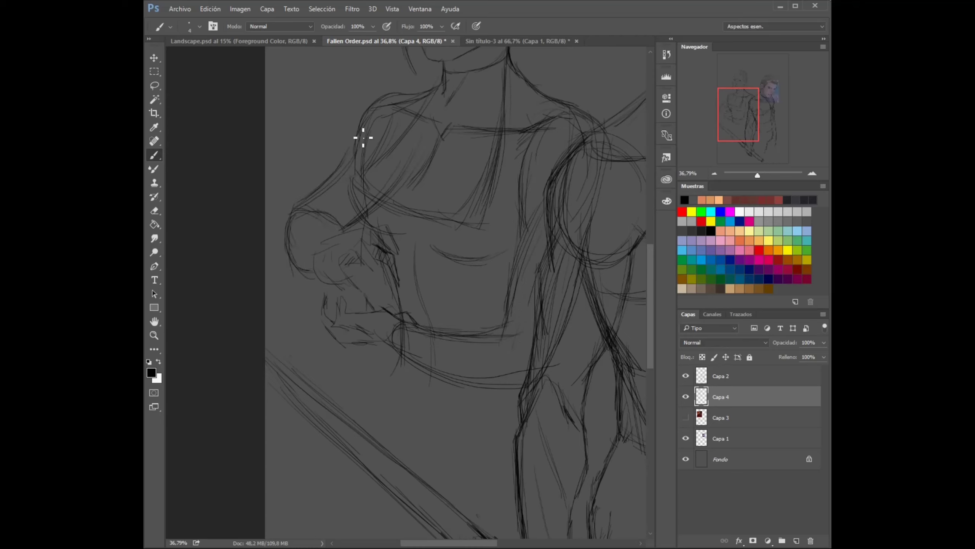
{"action": "left_click_drag", "start_coordinate": [443, 79], "coordinate": [384, 95]}
{"action": "left_click_drag", "start_coordinate": [533, 139], "coordinate": [571, 183]}
{"action": "key", "text": "ctrl+alt+z"}
{"action": "key", "text": "ctrl+alt+z"}
{"action": "key", "text": "ctrl+alt+z"}
{"action": "key", "text": "ctrl+alt+z"}
Hatch the chest diagonally and draw the neck line and the jacket edge down to the waist
{"action": "left_click_drag", "start_coordinate": [395, 236], "coordinate": [491, 292]}
{"action": "left_click_drag", "start_coordinate": [417, 252], "coordinate": [480, 293]}
{"action": "left_click_drag", "start_coordinate": [460, 256], "coordinate": [498, 298]}
{"action": "left_click_drag", "start_coordinate": [473, 129], "coordinate": [386, 261]}
{"action": "left_click_drag", "start_coordinate": [402, 264], "coordinate": [424, 293]}
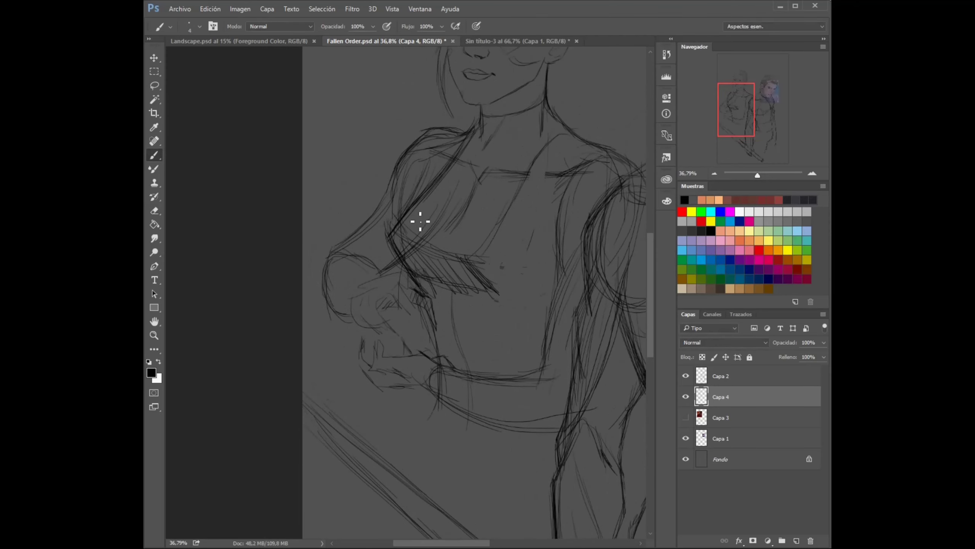
{"action": "left_click_drag", "start_coordinate": [554, 152], "coordinate": [487, 267]}
{"action": "left_click_drag", "start_coordinate": [497, 295], "coordinate": [499, 371]}
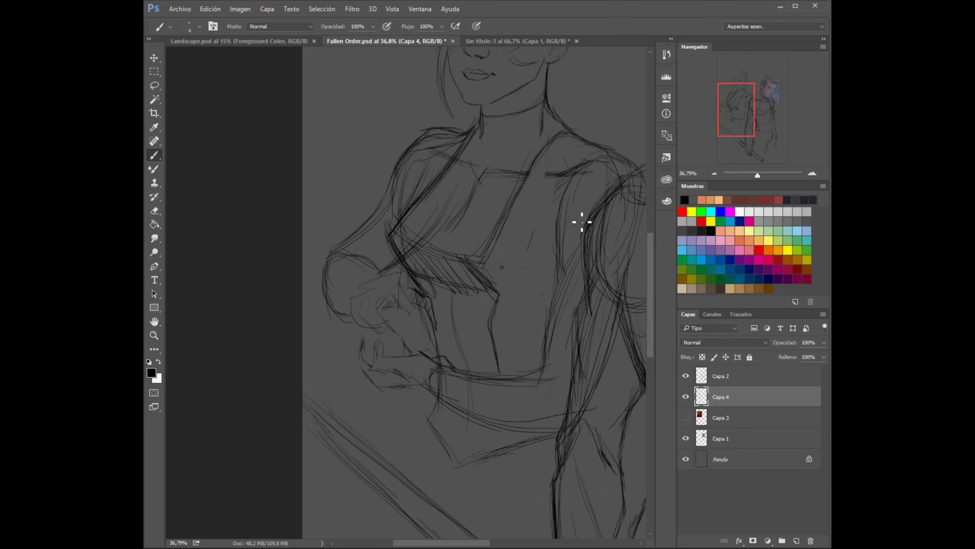
Scale the selected waist strokes to about 80% and clear the selection
{"action": "key", "text": "ctrl+t"}
{"action": "key", "text": "Return"}
{"action": "key", "text": "ctrl+t"}
{"action": "left_click_drag", "start_coordinate": [577, 451], "coordinate": [572, 458]}
{"action": "key", "text": "Return"}
{"action": "key", "text": "e"}
{"action": "key", "text": "ctrl+d"}
Save the drawing
{"action": "scroll", "coordinate": [484, 226], "scroll_direction": "up", "scroll_amount": 2}
{"action": "scroll", "coordinate": [484, 227], "scroll_direction": "right", "scroll_amount": 3}
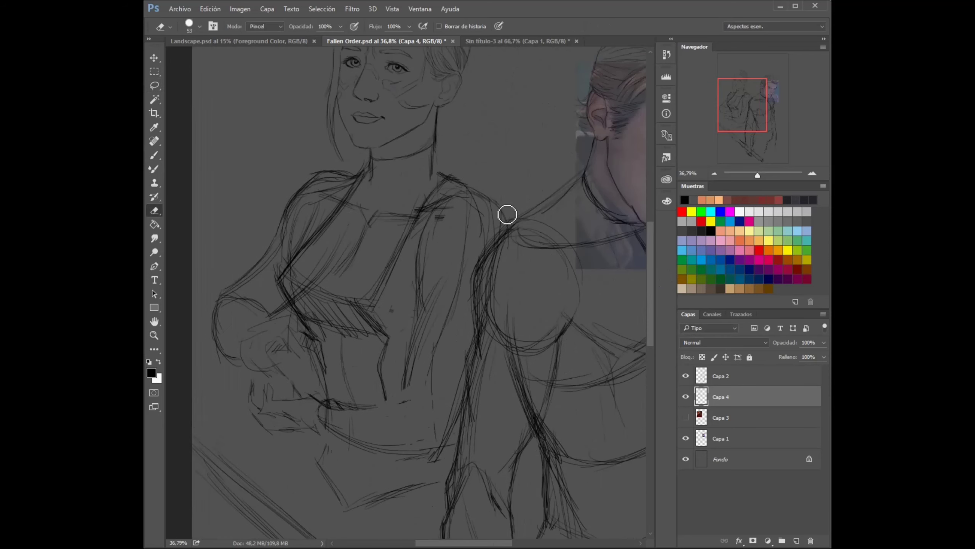
{"action": "key", "text": "b"}
{"action": "key", "text": "e"}
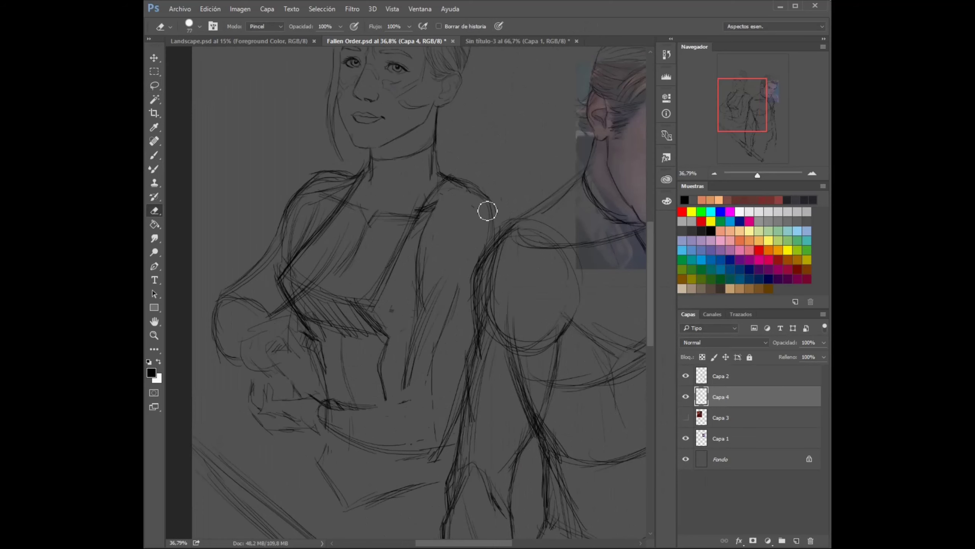
{"action": "key", "text": "ctrl+s"}
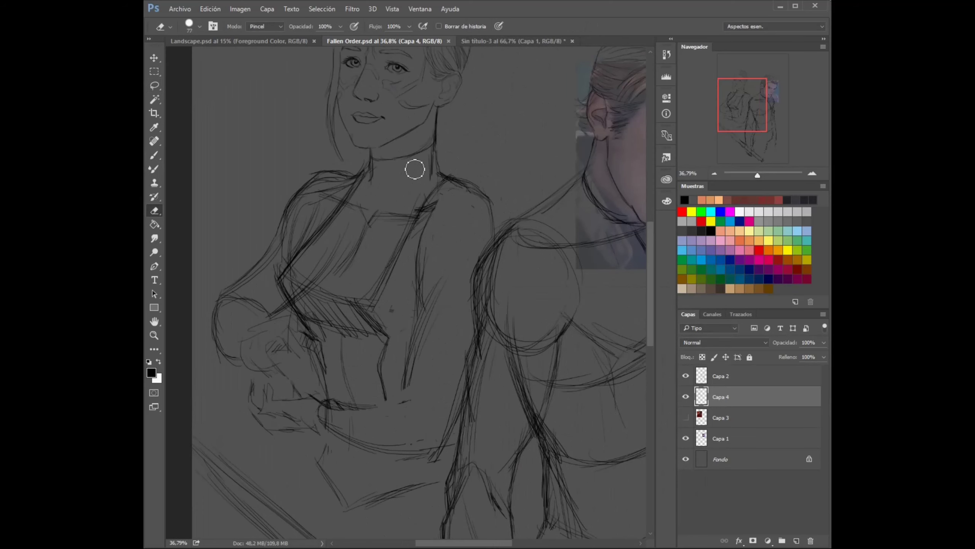
Redraw the left-shoulder strokes and rotate them up and to the left
{"action": "scroll", "coordinate": [436, 189], "scroll_direction": "left", "scroll_amount": 2}
{"action": "key", "text": "b"}
{"action": "mouse_move", "coordinate": [315, 200]}
{"action": "left_mouse_down"}
{"action": "mouse_move", "coordinate": [315, 233]}
{"action": "mouse_move", "coordinate": [362, 176]}
{"action": "left_mouse_up"}
{"action": "key", "text": "ctrl+t"}
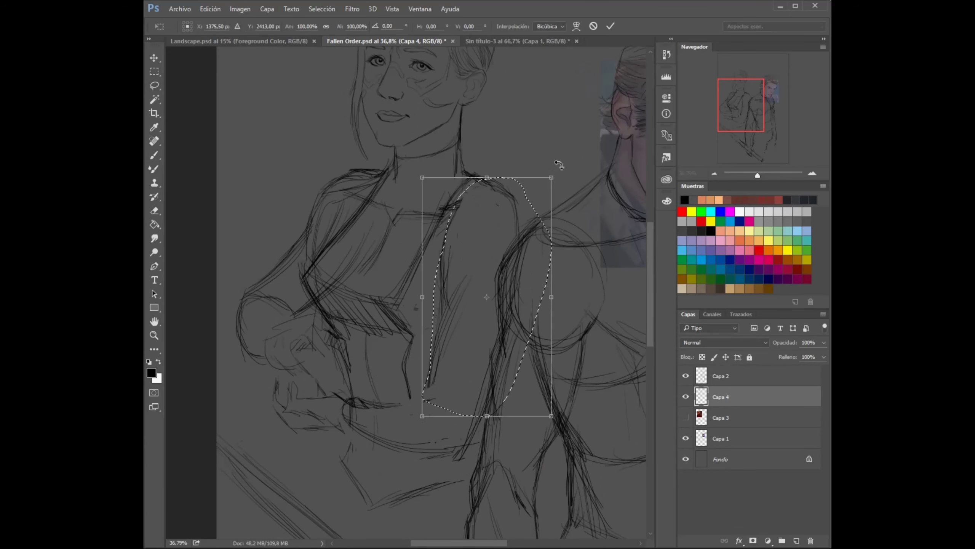
{"action": "left_click_drag", "start_coordinate": [553, 175], "coordinate": [518, 226]}
{"action": "key", "text": "Return"}
Draw lines down the centre of the torso and hatch under the bust and lower arm
{"action": "mouse_move", "coordinate": [448, 247]}
{"action": "left_mouse_down"}
{"action": "mouse_move", "coordinate": [426, 396]}
{"action": "mouse_move", "coordinate": [446, 387]}
{"action": "left_mouse_up"}
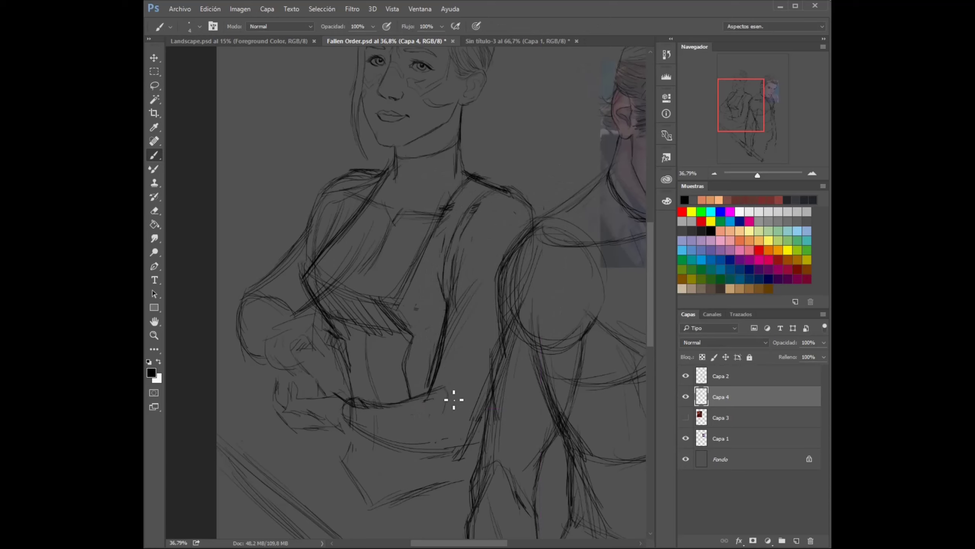
{"action": "left_click_drag", "start_coordinate": [316, 428], "coordinate": [278, 411]}
{"action": "left_click_drag", "start_coordinate": [346, 302], "coordinate": [397, 329]}
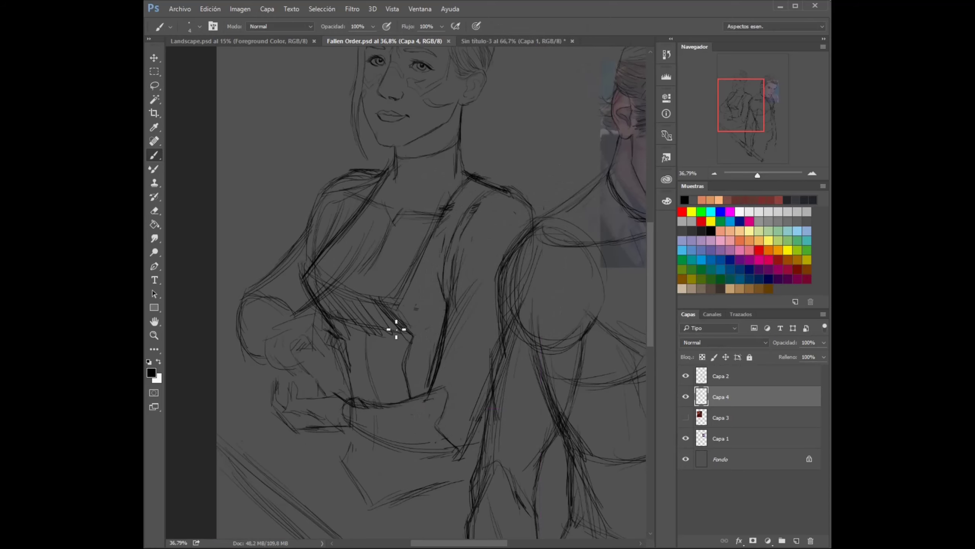
{"action": "left_click_drag", "start_coordinate": [750, 176], "coordinate": [756, 175]}
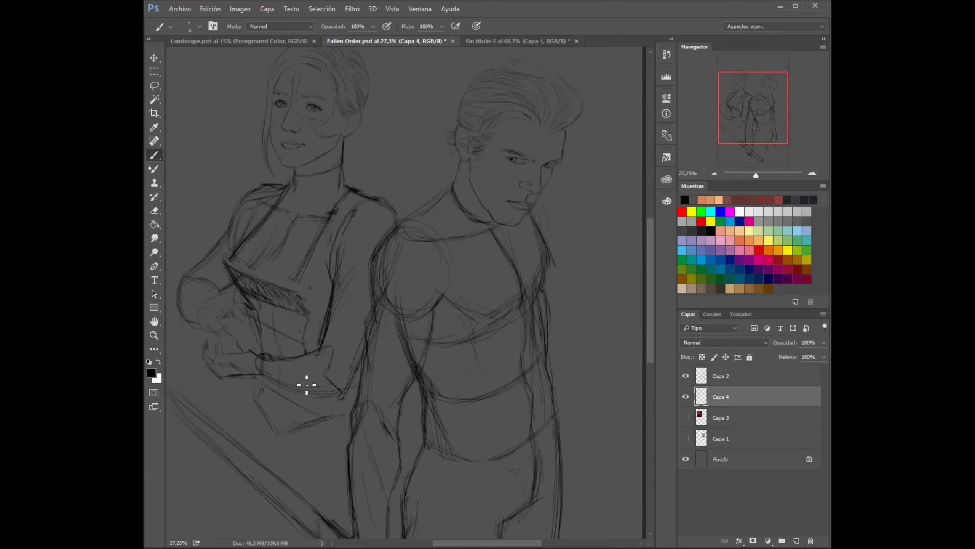
Darken the collar hatching, discarding the new chest strokes
{"action": "left_click_drag", "start_coordinate": [299, 297], "coordinate": [292, 292]}
{"action": "left_click_drag", "start_coordinate": [350, 203], "coordinate": [307, 283]}
{"action": "key", "text": "ctrl+z"}
Adjust the woman's selected arm and hand, then sketch a line along the arm
{"action": "key", "text": "l"}
{"action": "mouse_move", "coordinate": [323, 338]}
{"action": "left_mouse_down"}
{"action": "mouse_move", "coordinate": [239, 345]}
{"action": "mouse_move", "coordinate": [343, 387]}
{"action": "left_mouse_up"}
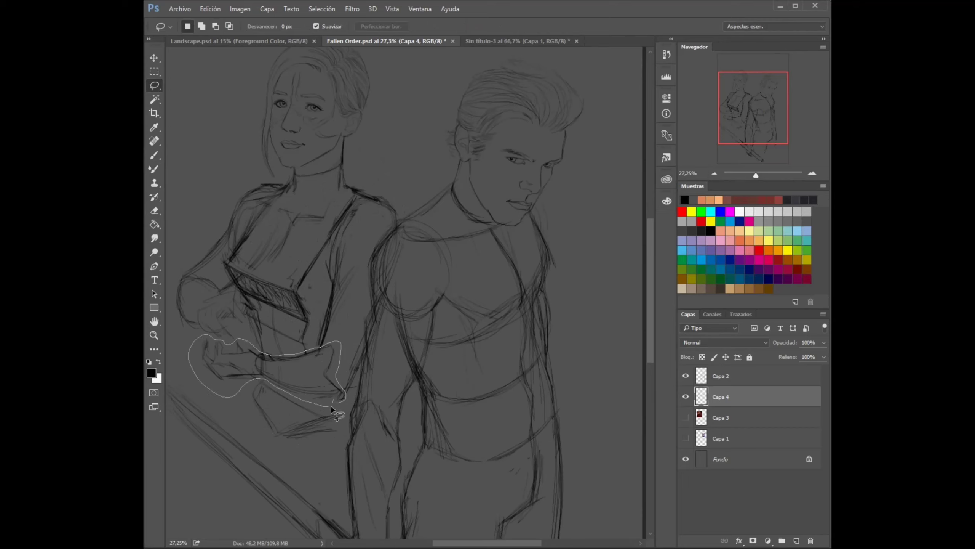
{"action": "key", "text": "ctrl+t"}
{"action": "key", "text": "Return"}
{"action": "key", "text": "ctrl+d"}
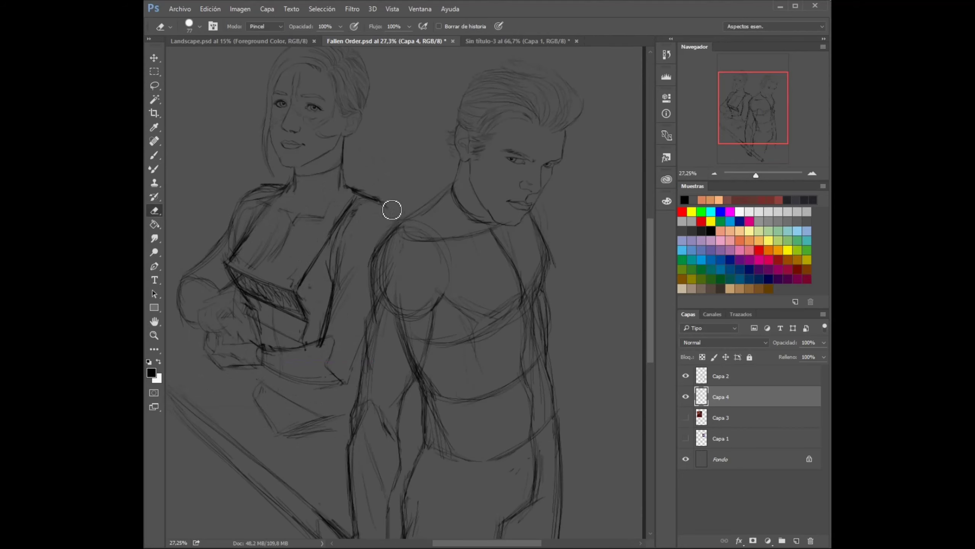
{"action": "key", "text": "b"}
{"action": "left_click_drag", "start_coordinate": [352, 379], "coordinate": [364, 325]}
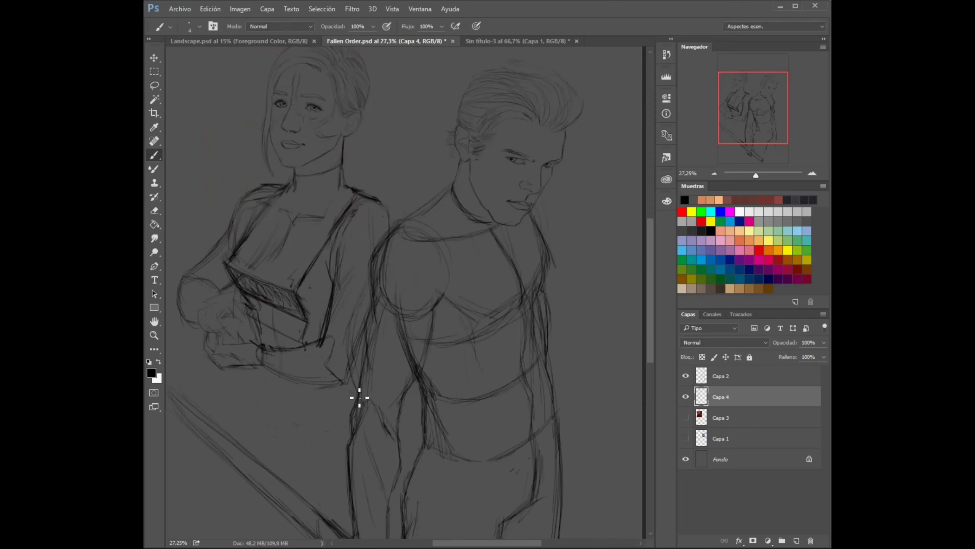
Draw the woman's belt and leg lines, belt folds, V-neckline and shoulder contour
{"action": "mouse_move", "coordinate": [273, 389]}
{"action": "left_mouse_down"}
{"action": "mouse_move", "coordinate": [289, 385]}
{"action": "mouse_move", "coordinate": [305, 405]}
{"action": "mouse_move", "coordinate": [257, 375]}
{"action": "mouse_move", "coordinate": [285, 441]}
{"action": "mouse_move", "coordinate": [246, 496]}
{"action": "left_mouse_up"}
{"action": "left_click_drag", "start_coordinate": [251, 389], "coordinate": [236, 442]}
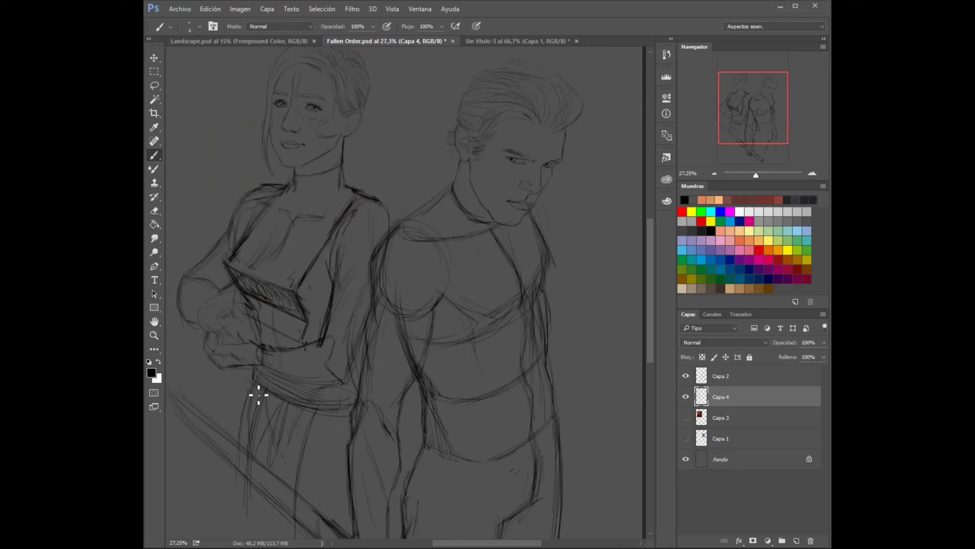
{"action": "left_click_drag", "start_coordinate": [320, 414], "coordinate": [333, 511]}
{"action": "left_click_drag", "start_coordinate": [279, 354], "coordinate": [284, 374]}
{"action": "left_click_drag", "start_coordinate": [291, 352], "coordinate": [293, 380]}
{"action": "left_click_drag", "start_coordinate": [304, 352], "coordinate": [307, 377]}
{"action": "left_click_drag", "start_coordinate": [313, 375], "coordinate": [320, 355]}
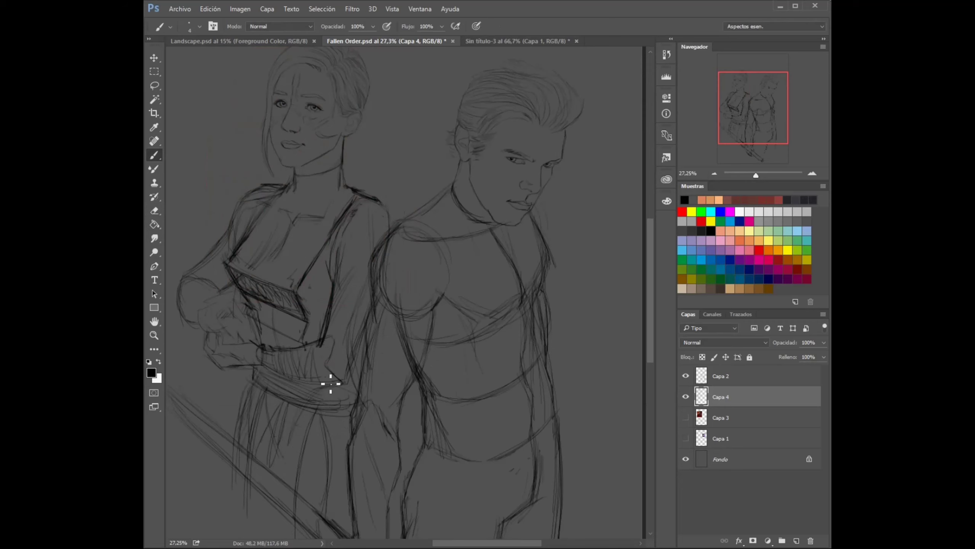
{"action": "mouse_move", "coordinate": [346, 198]}
{"action": "left_mouse_down"}
{"action": "mouse_move", "coordinate": [283, 254]}
{"action": "mouse_move", "coordinate": [277, 194]}
{"action": "left_mouse_up"}
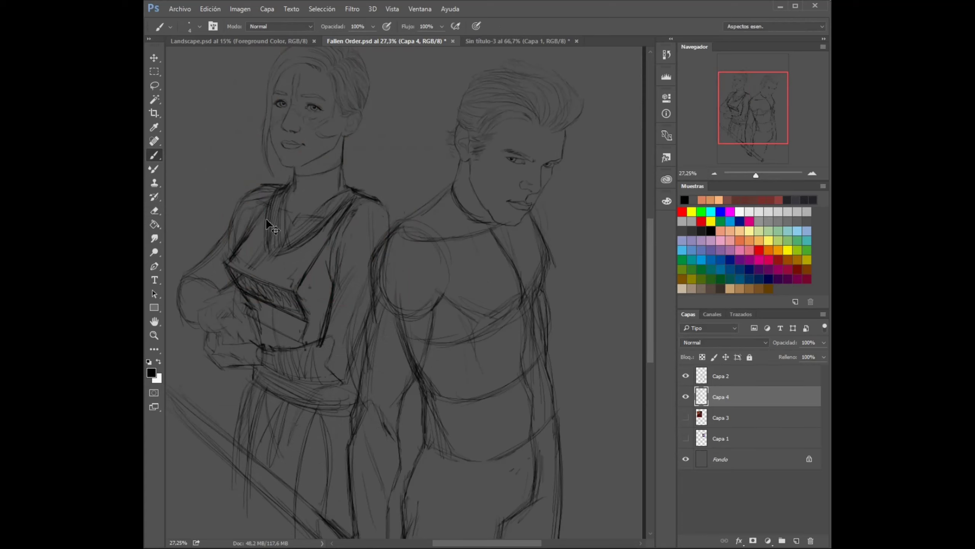
{"action": "left_click_drag", "start_coordinate": [230, 240], "coordinate": [280, 190]}
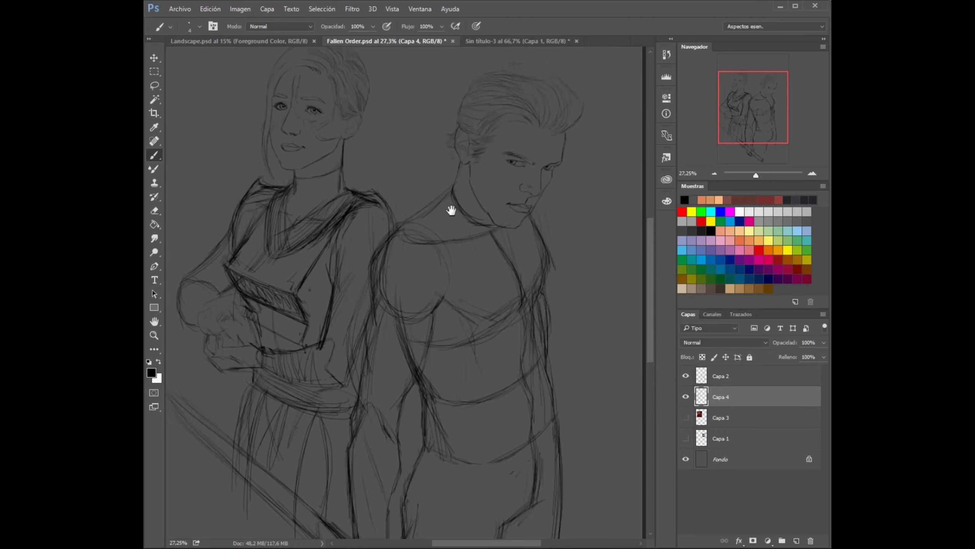
Reshape the woman's left eyebrow, remove the hair bun's outer line, and save
{"action": "key", "text": "ctrl+1"}
{"action": "key", "text": "l"}
{"action": "left_click_drag", "start_coordinate": [309, 153], "coordinate": [357, 163]}
{"action": "key", "text": "ctrl+d"}
{"action": "key", "text": "b"}
{"action": "scroll", "coordinate": [531, 302], "scroll_direction": "down", "scroll_amount": 5}
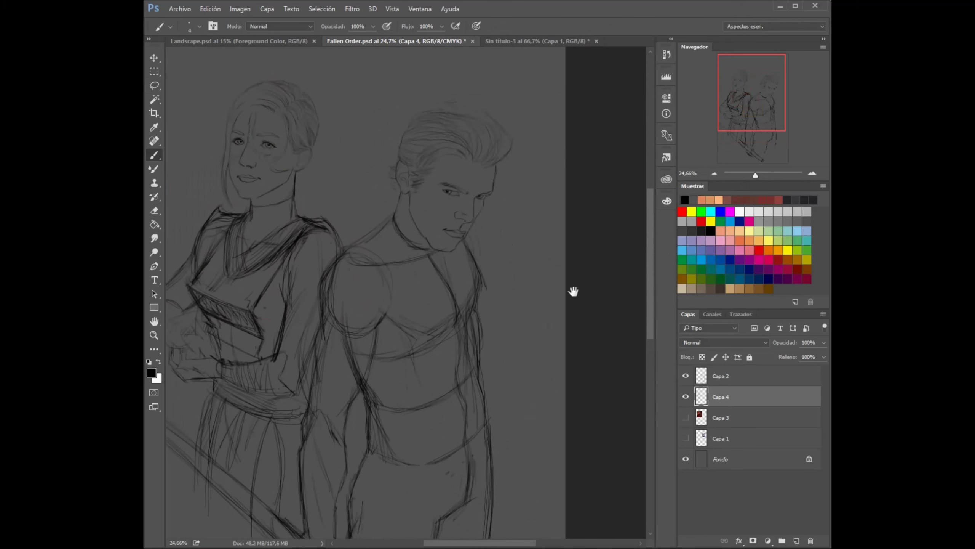
{"action": "key", "text": "ctrl+z"}
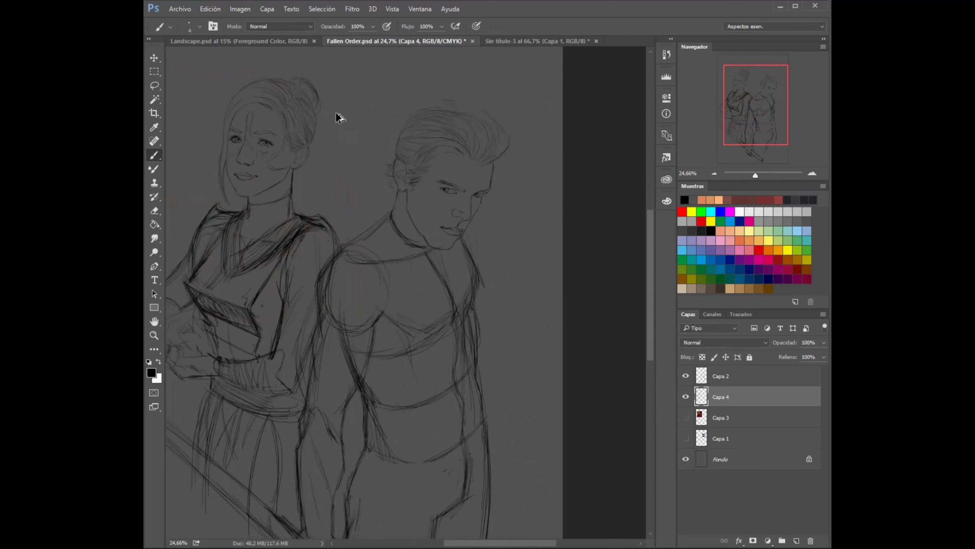
{"action": "key", "text": "ctrl+s"}
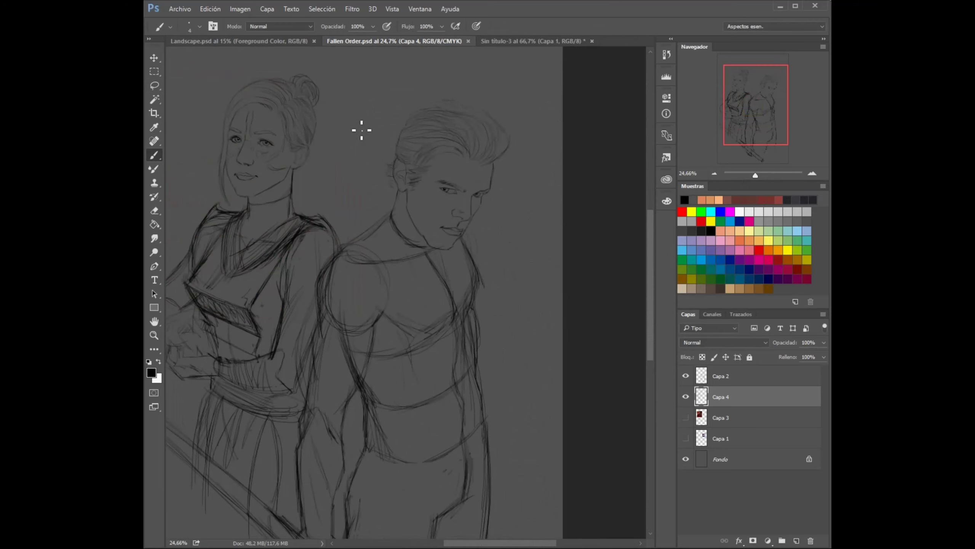
Adjust the selected dress strokes and draw a dark line along the woman's left leg
{"action": "left_click_drag", "start_coordinate": [361, 131], "coordinate": [442, 94]}
{"action": "key", "text": "l"}
{"action": "left_click_drag", "start_coordinate": [344, 464], "coordinate": [331, 530]}
{"action": "key", "text": "ctrl+t"}
{"action": "key", "text": "Return"}
{"action": "key", "text": "ctrl+d"}
{"action": "key", "text": "b"}
{"action": "left_click_drag", "start_coordinate": [274, 412], "coordinate": [297, 352]}
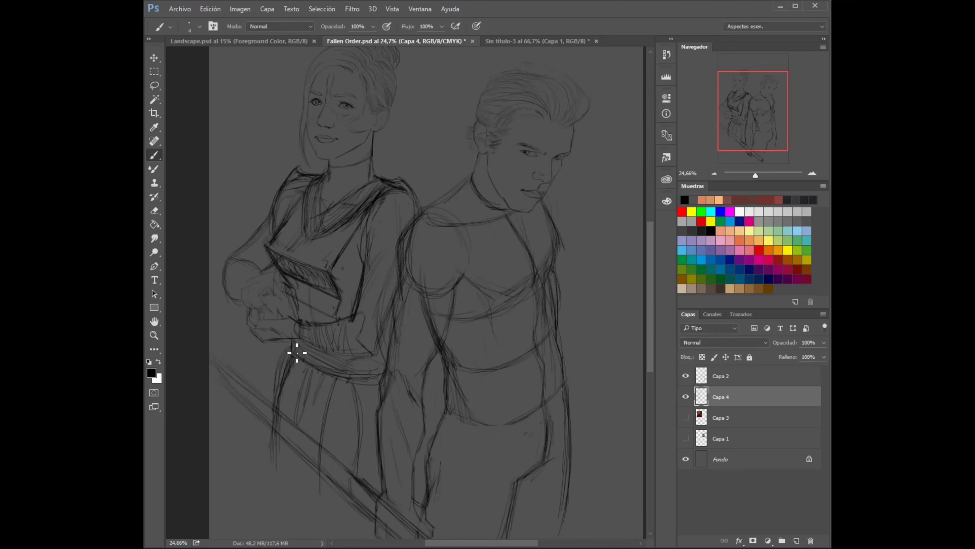
Enlarge the man's head slightly and save
{"action": "left_click_drag", "start_coordinate": [406, 210], "coordinate": [376, 240]}
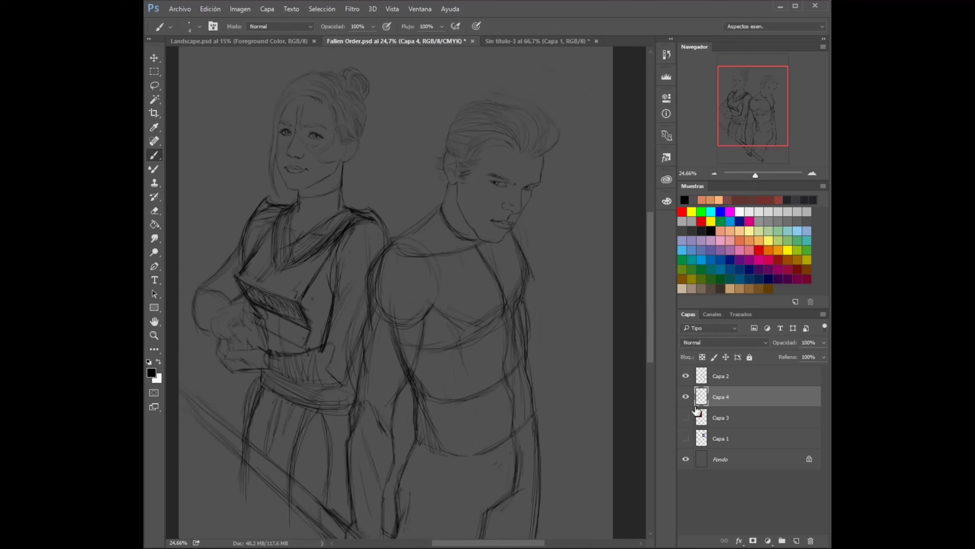
{"action": "key", "text": "ctrl+minus"}
{"action": "key", "text": "l"}
{"action": "mouse_move", "coordinate": [471, 458]}
{"action": "left_mouse_down"}
{"action": "mouse_move", "coordinate": [478, 266]}
{"action": "mouse_move", "coordinate": [514, 185]}
{"action": "left_mouse_up"}
{"action": "key", "text": "ctrl+t"}
{"action": "left_click_drag", "start_coordinate": [298, 458], "coordinate": [286, 469]}
{"action": "key", "text": "Return"}
{"action": "key", "text": "ctrl+d"}
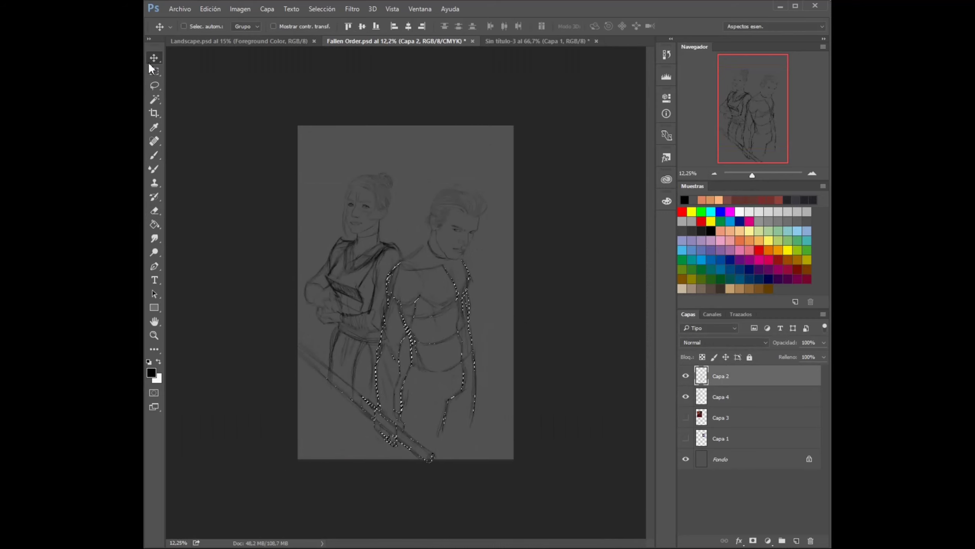
{"action": "key", "text": "ctrl+s"}
Rotate the woman's arm about 3 degrees, ink her shoulder and sleeve outline, and save
{"action": "left_click_drag", "start_coordinate": [753, 174], "coordinate": [755, 175]}
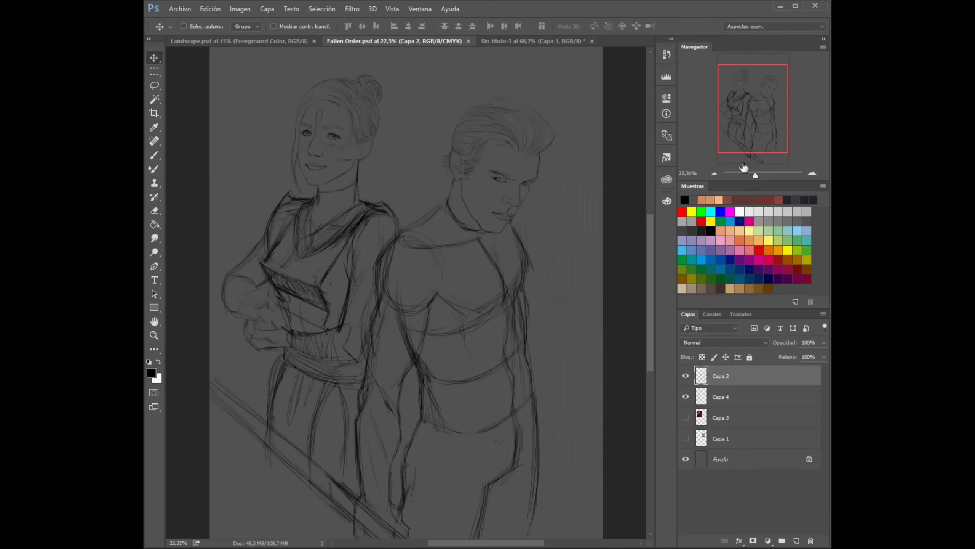
{"action": "key", "text": "alt+bracketleft"}
{"action": "key", "text": "l"}
{"action": "left_click_drag", "start_coordinate": [340, 326], "coordinate": [363, 363]}
{"action": "key", "text": "ctrl+t"}
{"action": "left_click_drag", "start_coordinate": [409, 264], "coordinate": [408, 258]}
{"action": "key", "text": "Return"}
{"action": "key", "text": "ctrl+d"}
{"action": "key", "text": "b"}
{"action": "left_click_drag", "start_coordinate": [386, 216], "coordinate": [378, 234]}
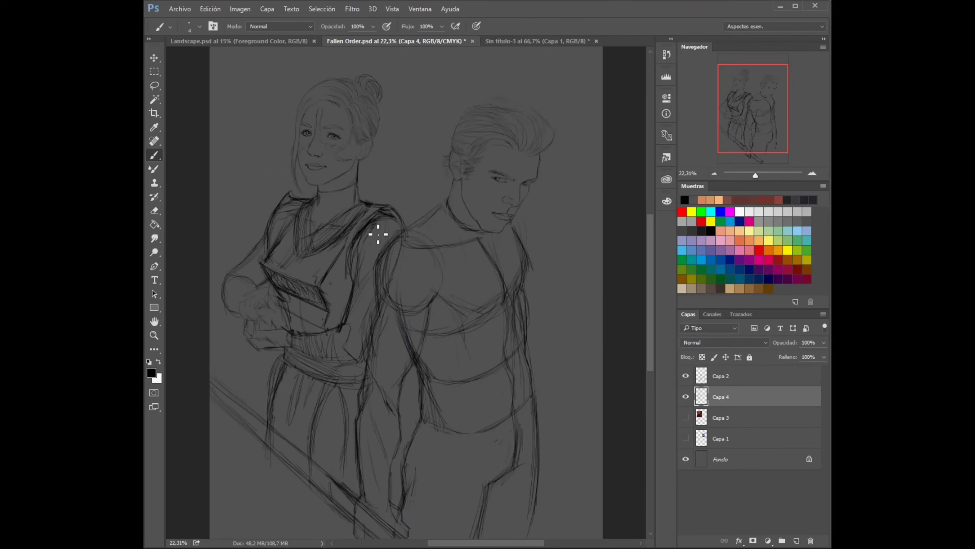
{"action": "key", "text": "ctrl+s"}
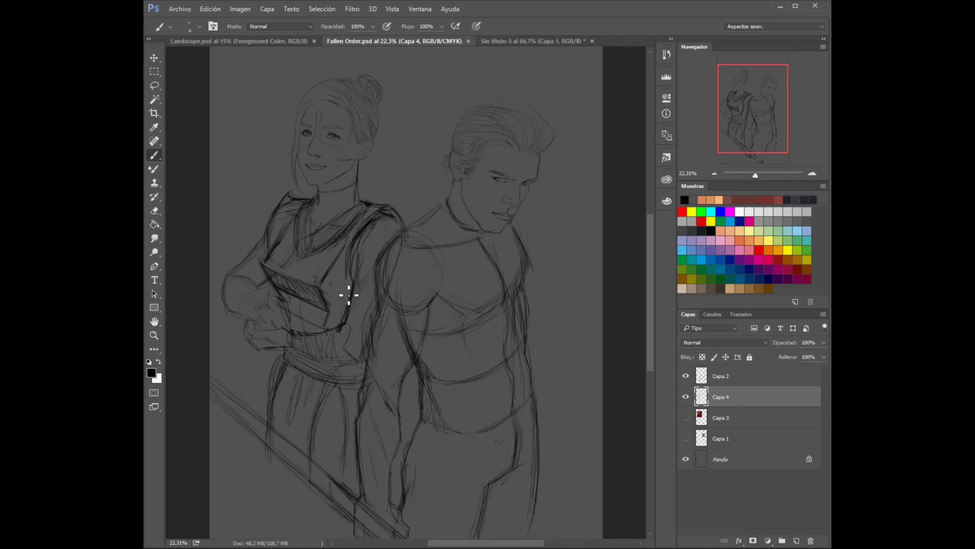
Outline the woman's fist, including its left side and top edge
{"action": "scroll", "coordinate": [538, 191], "scroll_direction": "up", "scroll_amount": 5}
{"action": "scroll", "coordinate": [307, 279], "scroll_direction": "down", "scroll_amount": 3}
{"action": "mouse_move", "coordinate": [307, 279]}
{"action": "left_mouse_down"}
{"action": "mouse_move", "coordinate": [257, 266]}
{"action": "mouse_move", "coordinate": [351, 226]}
{"action": "left_mouse_up"}
{"action": "left_click_drag", "start_coordinate": [261, 188], "coordinate": [275, 277]}
{"action": "left_click_drag", "start_coordinate": [248, 185], "coordinate": [306, 191]}
Paste the creature reference photo and mark its area with a rectangular selection
{"action": "mouse_move", "coordinate": [760, 174]}
{"action": "left_mouse_down"}
{"action": "mouse_move", "coordinate": [740, 175]}
{"action": "mouse_move", "coordinate": [753, 175]}
{"action": "left_mouse_up"}
{"action": "key", "text": "ctrl+v"}
{"action": "key", "text": "m"}
{"action": "left_click_drag", "start_coordinate": [404, 252], "coordinate": [461, 334]}
Trim the creature photo to its frame and place its layer beneath the inking layer
{"action": "key", "text": "ctrl+shift+i"}
{"action": "key", "text": "Delete"}
{"action": "key", "text": "ctrl+d"}
{"action": "left_click_drag", "start_coordinate": [721, 397], "coordinate": [720, 427]}
Scale the inking layer and Capa 2 together and shift them down slightly
{"action": "left_click", "coordinate": [721, 397]}
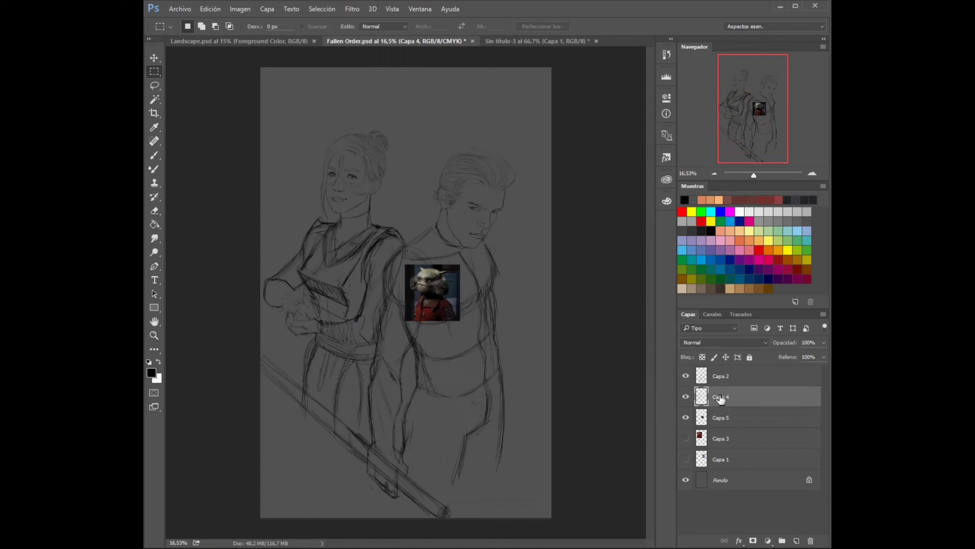
{"action": "left_click", "coordinate": [721, 376], "text": "shift"}
{"action": "key", "text": "ctrl+t"}
{"action": "mouse_move", "coordinate": [516, 517]}
{"action": "left_mouse_down"}
{"action": "mouse_move", "coordinate": [499, 491]}
{"action": "mouse_move", "coordinate": [499, 464]}
{"action": "left_mouse_up"}
{"action": "key", "text": "Return"}
{"action": "key", "text": "v"}
{"action": "mouse_move", "coordinate": [400, 255]}
{"action": "left_mouse_down"}
{"action": "mouse_move", "coordinate": [401, 282]}
{"action": "mouse_move", "coordinate": [456, 324]}
{"action": "left_mouse_up"}
Enlarge the creature photo to about 260% and place it over the man's torso
{"action": "left_click", "coordinate": [721, 417]}
{"action": "key", "text": "ctrl+t"}
{"action": "left_click_drag", "start_coordinate": [455, 316], "coordinate": [545, 419]}
{"action": "left_click_drag", "start_coordinate": [469, 346], "coordinate": [421, 375]}
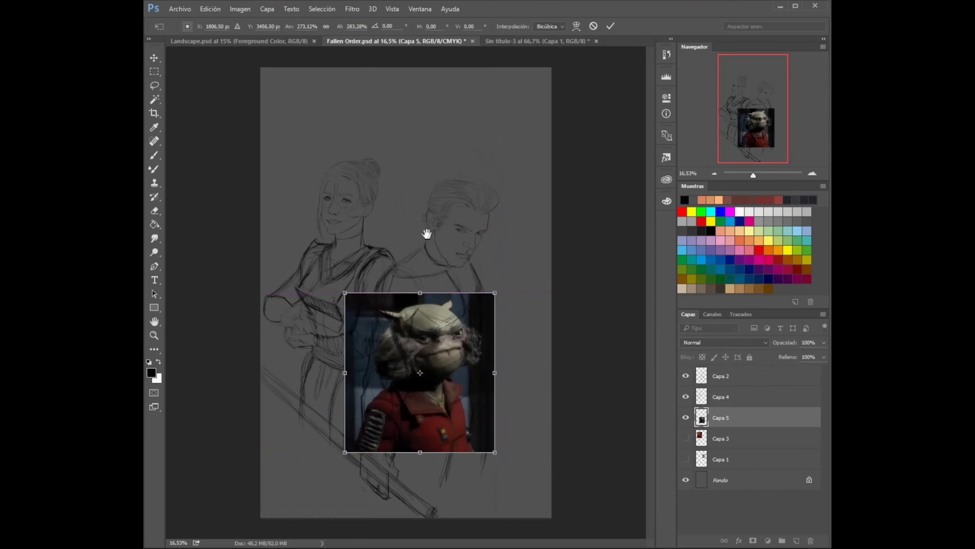
{"action": "left_click_drag", "start_coordinate": [462, 400], "coordinate": [519, 379]}
{"action": "key", "text": "Return"}
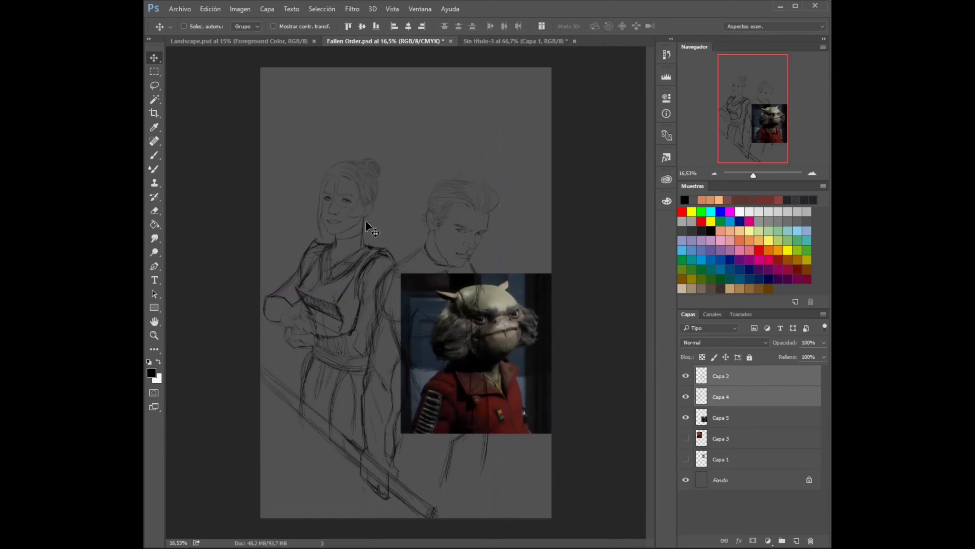
{"action": "mouse_move", "coordinate": [522, 311]}
{"action": "left_mouse_down"}
{"action": "mouse_move", "coordinate": [507, 270]}
{"action": "mouse_move", "coordinate": [483, 349]}
{"action": "mouse_move", "coordinate": [526, 334]}
{"action": "left_mouse_up"}
Fade the creature photo to 50% opacity and make the inking layer active again
{"action": "scroll", "coordinate": [519, 338], "scroll_direction": "up", "scroll_amount": 3}
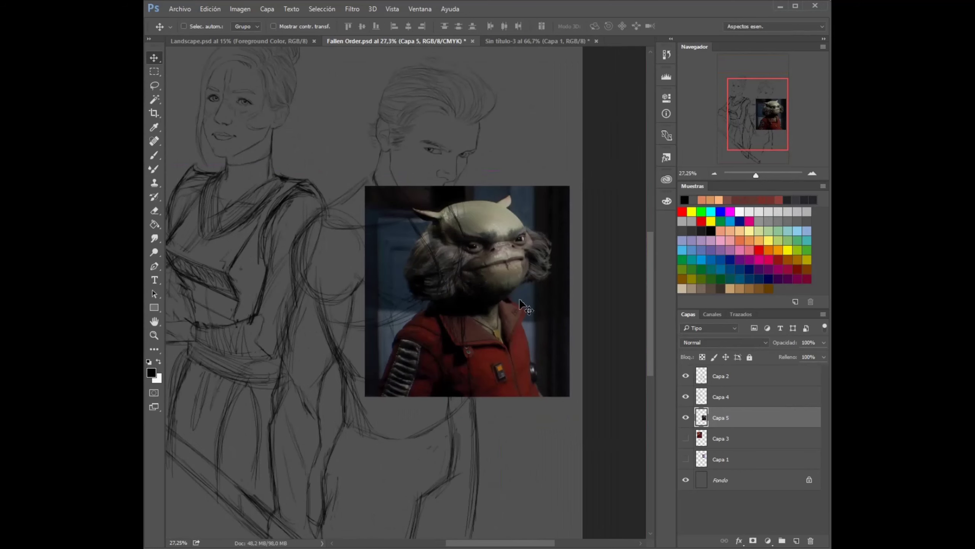
{"action": "key", "text": "5"}
{"action": "left_click", "coordinate": [721, 396]}
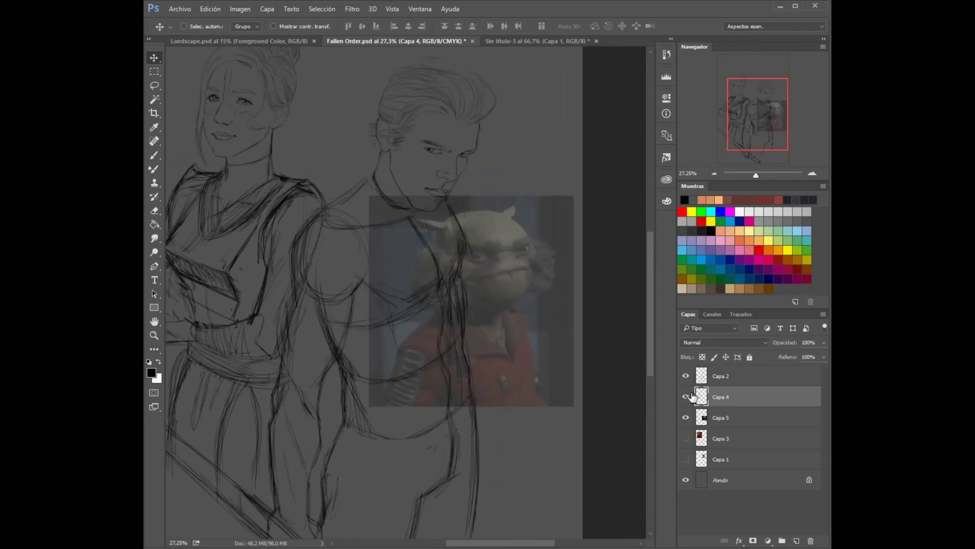
Hide Capa 2's sketch, then ink the creature's head outline and hair strands
{"action": "left_click", "coordinate": [685, 376]}
{"action": "key", "text": "b"}
{"action": "scroll", "coordinate": [384, 237], "scroll_direction": "up", "scroll_amount": 5}
{"action": "left_click_drag", "start_coordinate": [384, 238], "coordinate": [482, 302]}
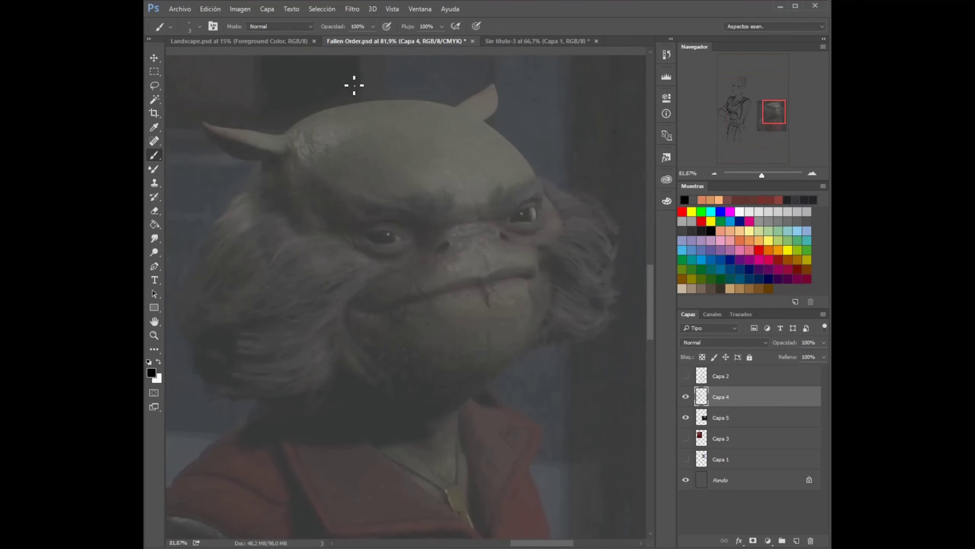
{"action": "mouse_move", "coordinate": [360, 112]}
{"action": "left_mouse_down"}
{"action": "mouse_move", "coordinate": [472, 113]}
{"action": "mouse_move", "coordinate": [554, 199]}
{"action": "mouse_move", "coordinate": [612, 238]}
{"action": "left_mouse_up"}
{"action": "left_click_drag", "start_coordinate": [579, 224], "coordinate": [610, 237]}
{"action": "left_click_drag", "start_coordinate": [614, 286], "coordinate": [548, 242]}
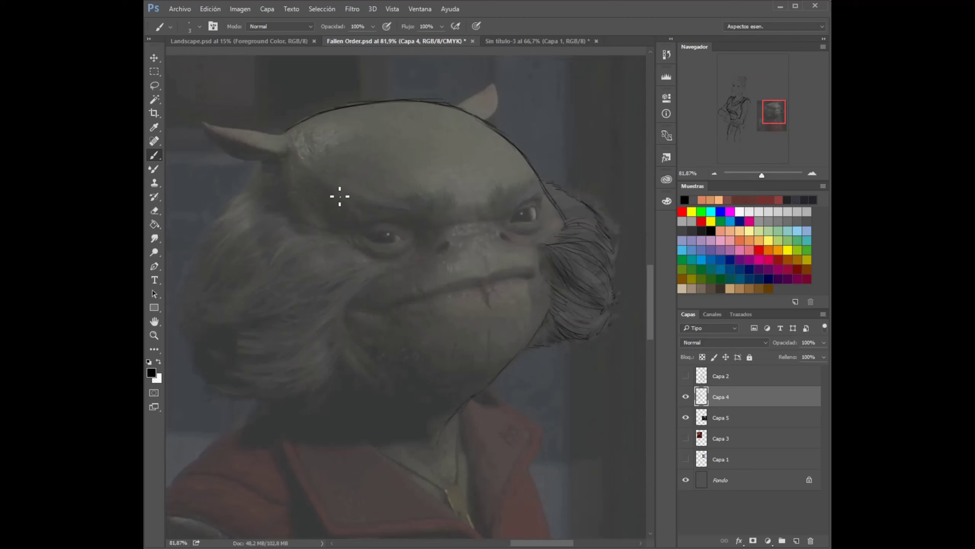
Show Capa 2 again and ink a cheek crease and the coat collar line
{"action": "left_click", "coordinate": [686, 376]}
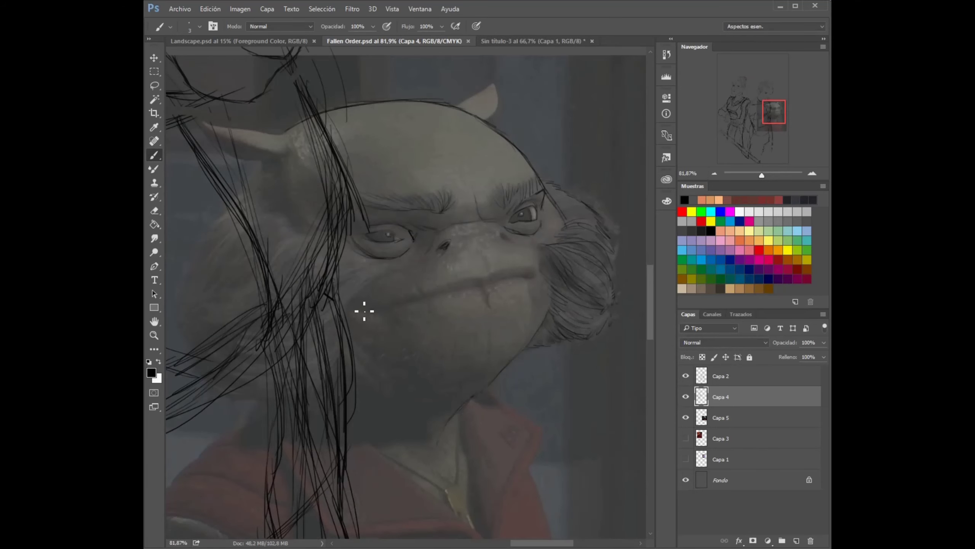
{"action": "left_click_drag", "start_coordinate": [358, 303], "coordinate": [363, 308]}
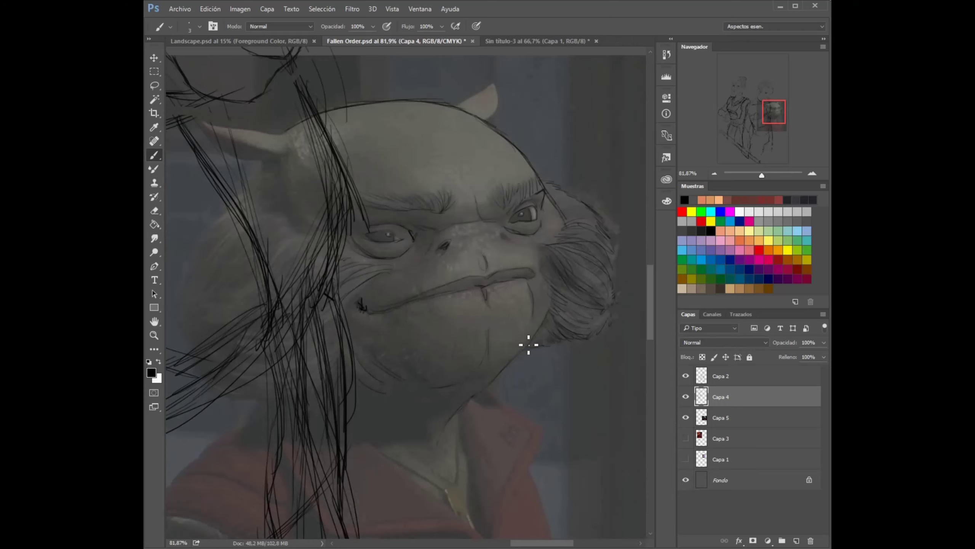
{"action": "scroll", "coordinate": [422, 192], "scroll_direction": "up", "scroll_amount": 3}
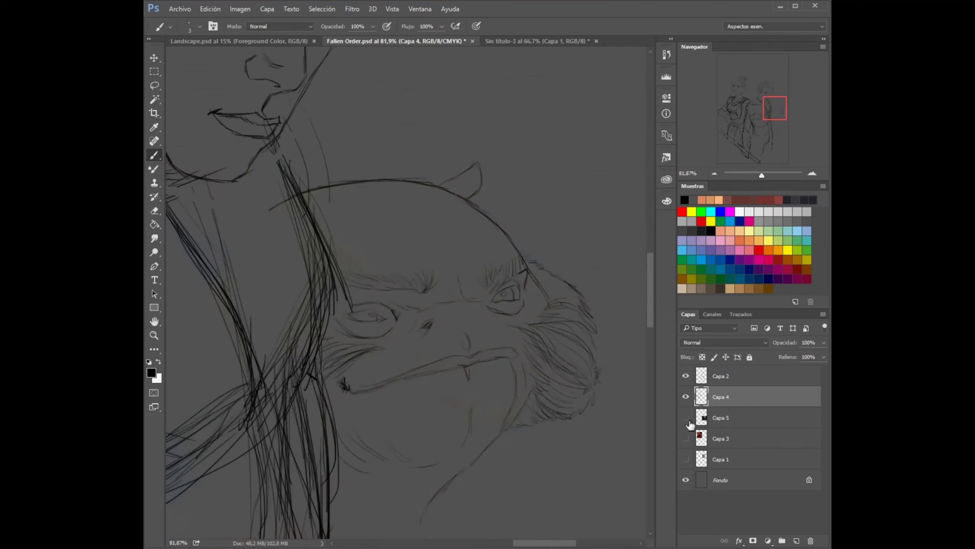
{"action": "scroll", "coordinate": [401, 188], "scroll_direction": "down", "scroll_amount": 5}
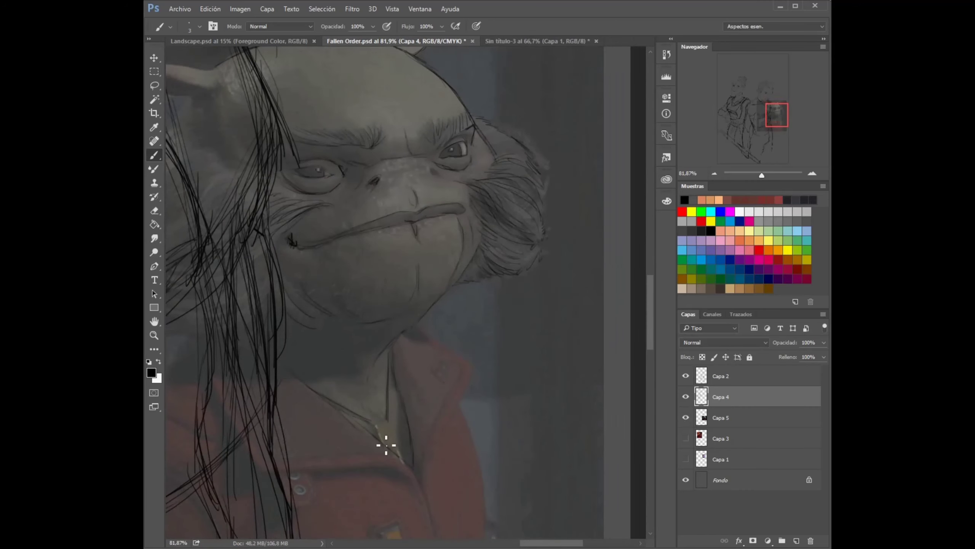
{"action": "left_click_drag", "start_coordinate": [434, 450], "coordinate": [422, 469]}
Ink the right shoulder edge and curved strokes below the coat
{"action": "left_click_drag", "start_coordinate": [538, 368], "coordinate": [509, 273]}
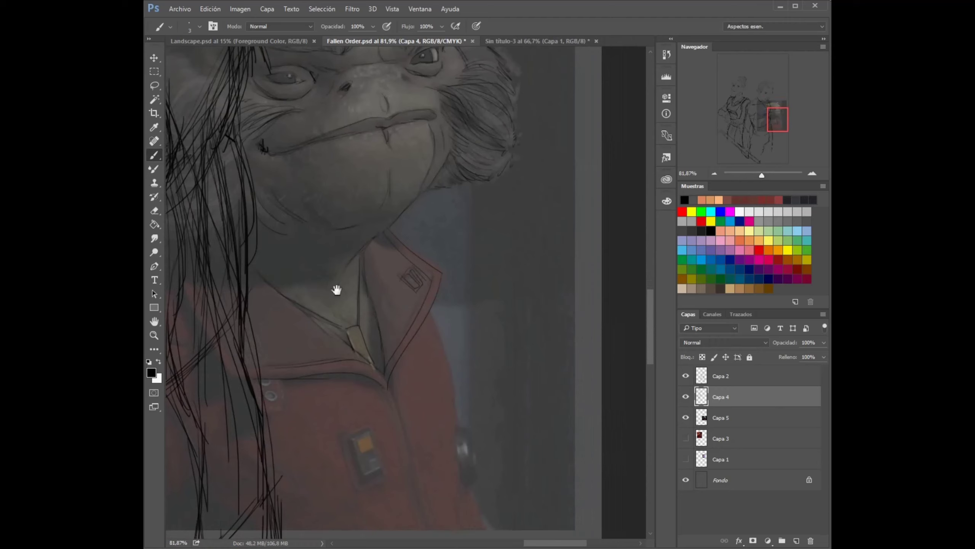
{"action": "left_click_drag", "start_coordinate": [370, 363], "coordinate": [332, 293]}
{"action": "left_click_drag", "start_coordinate": [401, 256], "coordinate": [418, 306]}
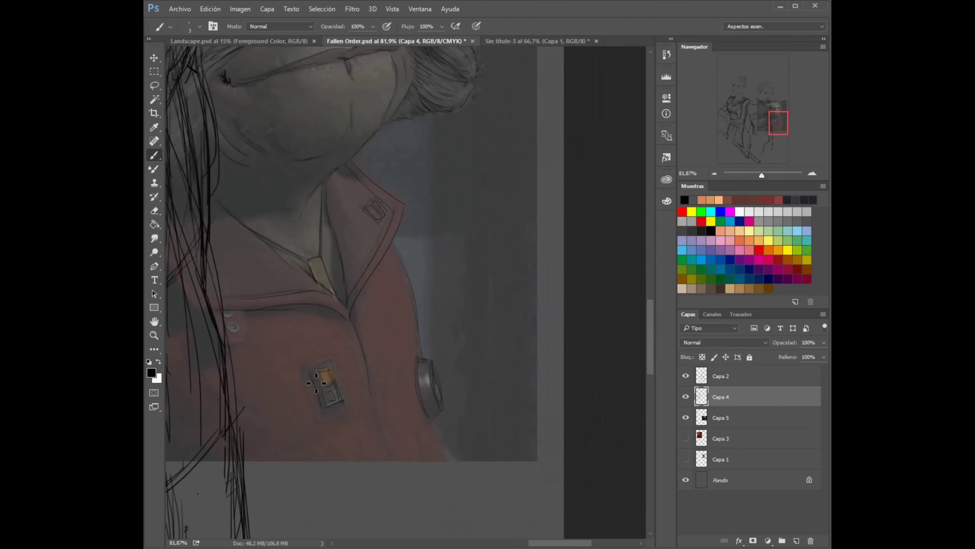
{"action": "left_click_drag", "start_coordinate": [236, 254], "coordinate": [294, 124]}
{"action": "left_click_drag", "start_coordinate": [319, 250], "coordinate": [338, 363]}
{"action": "left_click_drag", "start_coordinate": [348, 211], "coordinate": [394, 252]}
{"action": "scroll", "coordinate": [421, 300], "scroll_direction": "down", "scroll_amount": 5}
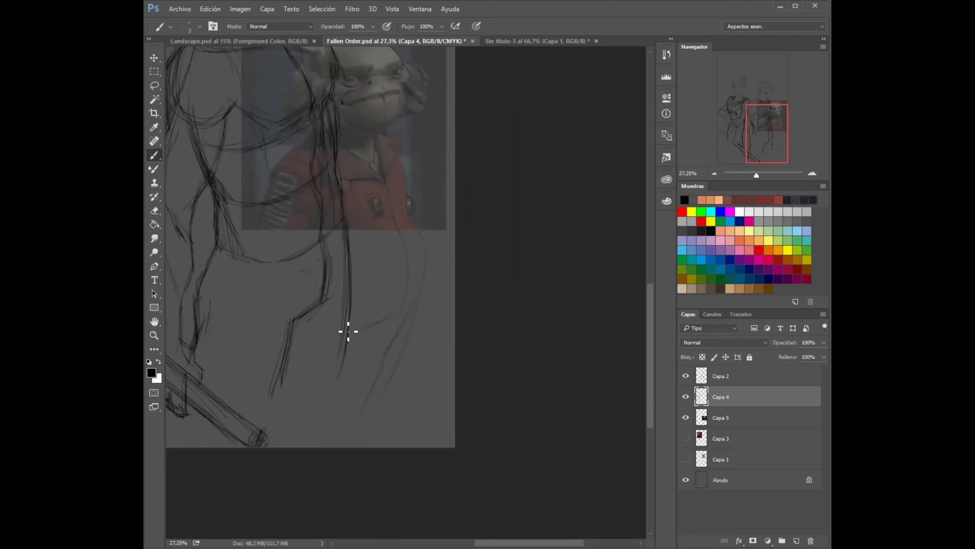
Hide the creature reference photo and shade both eyes' irises
{"action": "left_click", "coordinate": [685, 417]}
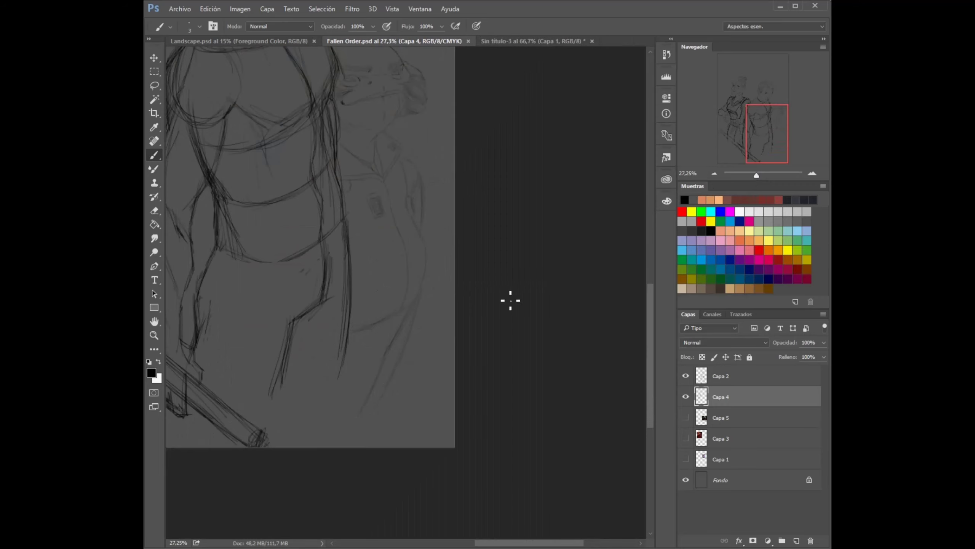
{"action": "scroll", "coordinate": [233, 283], "scroll_direction": "up", "scroll_amount": 10}
{"action": "mouse_move", "coordinate": [234, 283]}
{"action": "left_mouse_down"}
{"action": "mouse_move", "coordinate": [261, 290]}
{"action": "mouse_move", "coordinate": [267, 276]}
{"action": "mouse_move", "coordinate": [240, 277]}
{"action": "left_mouse_up"}
{"action": "mouse_move", "coordinate": [503, 250]}
{"action": "left_mouse_down"}
{"action": "mouse_move", "coordinate": [514, 258]}
{"action": "mouse_move", "coordinate": [518, 231]}
{"action": "mouse_move", "coordinate": [535, 255]}
{"action": "mouse_move", "coordinate": [533, 233]}
{"action": "left_mouse_up"}
{"action": "left_click_drag", "start_coordinate": [768, 175], "coordinate": [752, 175]}
Select the man's whole figure with a rectangle and start a free transform
{"action": "key", "text": "m"}
{"action": "left_click_drag", "start_coordinate": [421, 438], "coordinate": [499, 228]}
{"action": "key", "text": "ctrl+t"}
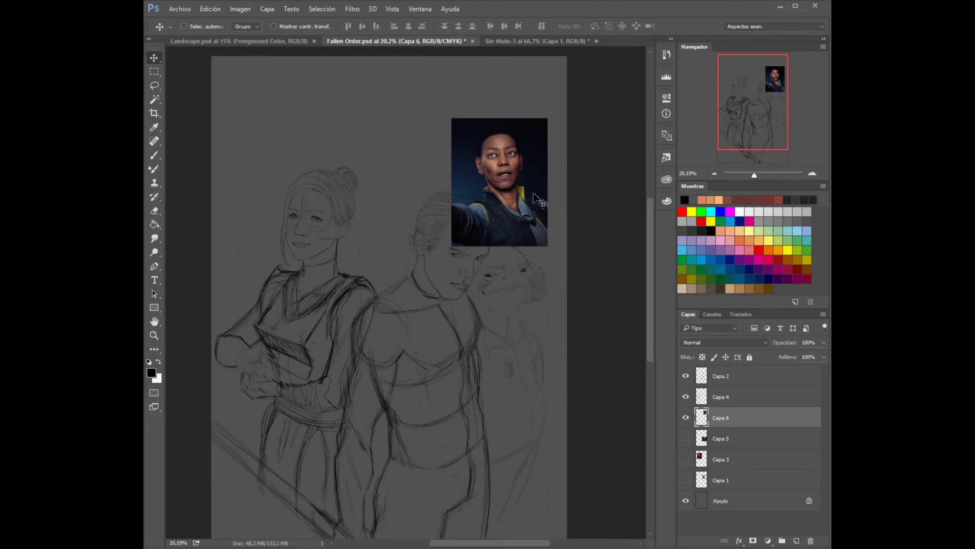
Move the reference photo, fade Capa 6 to 30% opacity, and add new inking layer Capa 7
{"action": "left_click_drag", "start_coordinate": [536, 198], "coordinate": [541, 184]}
{"action": "left_click_drag", "start_coordinate": [784, 342], "coordinate": [758, 341]}
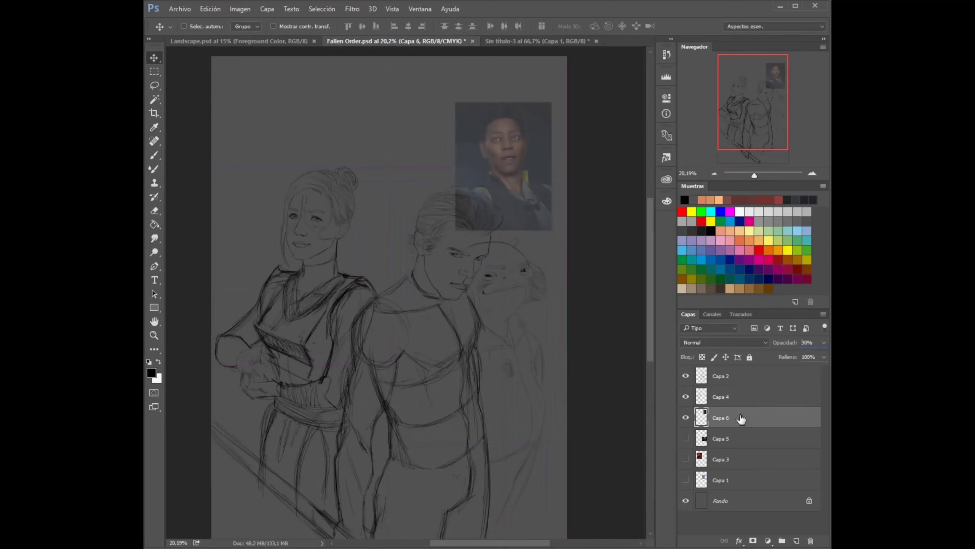
{"action": "key", "text": "ctrl+shift+alt+n"}
{"action": "scroll", "coordinate": [537, 132], "scroll_direction": "up", "scroll_amount": 5}
{"action": "key", "text": "b"}
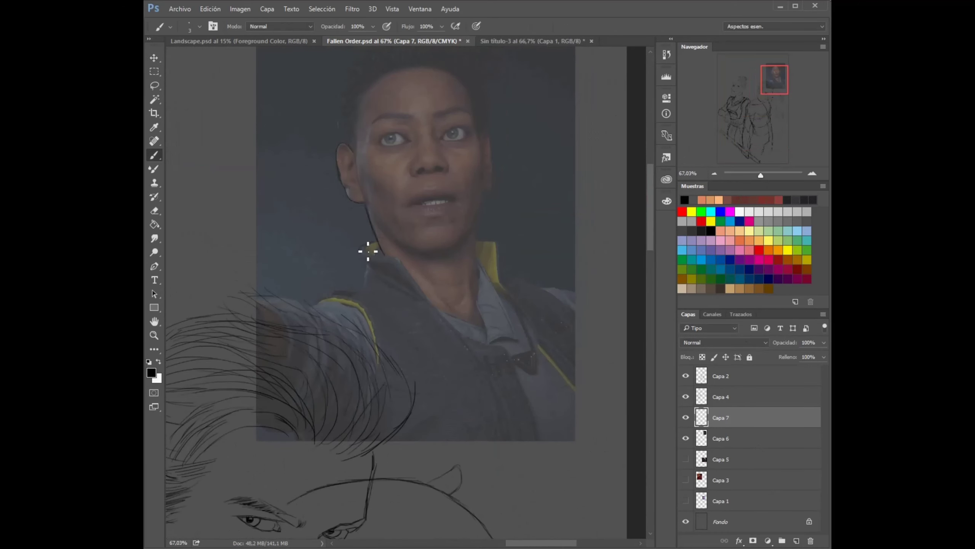
Ink the neck, the V-shaped collar and long coat lines down the right side
{"action": "left_click_drag", "start_coordinate": [426, 265], "coordinate": [451, 332]}
{"action": "left_click_drag", "start_coordinate": [440, 269], "coordinate": [452, 337]}
{"action": "left_click_drag", "start_coordinate": [504, 315], "coordinate": [519, 340]}
{"action": "mouse_move", "coordinate": [480, 277]}
{"action": "left_mouse_down"}
{"action": "mouse_move", "coordinate": [487, 459]}
{"action": "mouse_move", "coordinate": [516, 500]}
{"action": "left_mouse_up"}
{"action": "scroll", "coordinate": [462, 342], "scroll_direction": "down", "scroll_amount": 3}
{"action": "scroll", "coordinate": [476, 327], "scroll_direction": "right", "scroll_amount": 1}
{"action": "left_click_drag", "start_coordinate": [472, 204], "coordinate": [527, 471]}
{"action": "left_click_drag", "start_coordinate": [553, 360], "coordinate": [528, 503]}
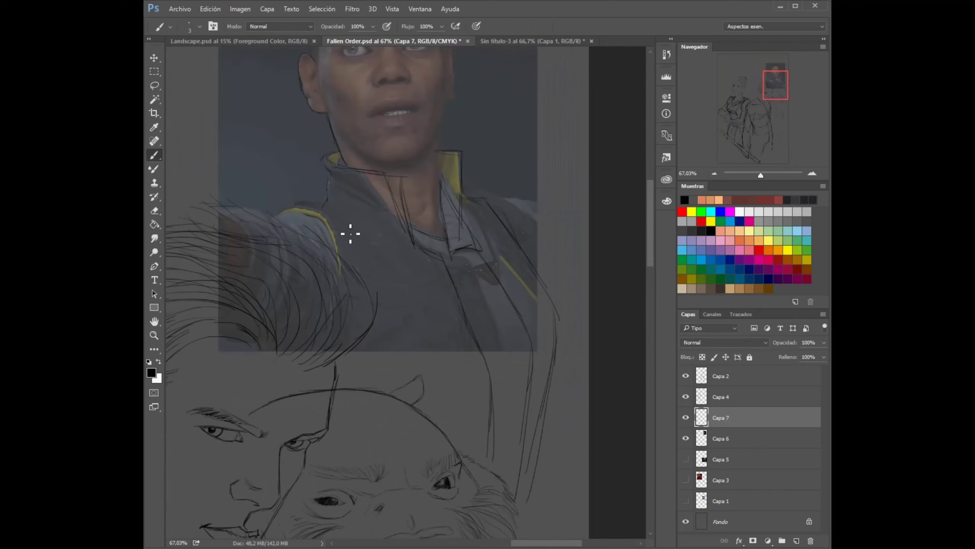
Toggle Capa 6 and Capa 7 visibility to compare, then zoom onto the face
{"action": "left_click", "coordinate": [687, 440]}
{"action": "left_click", "coordinate": [686, 417]}
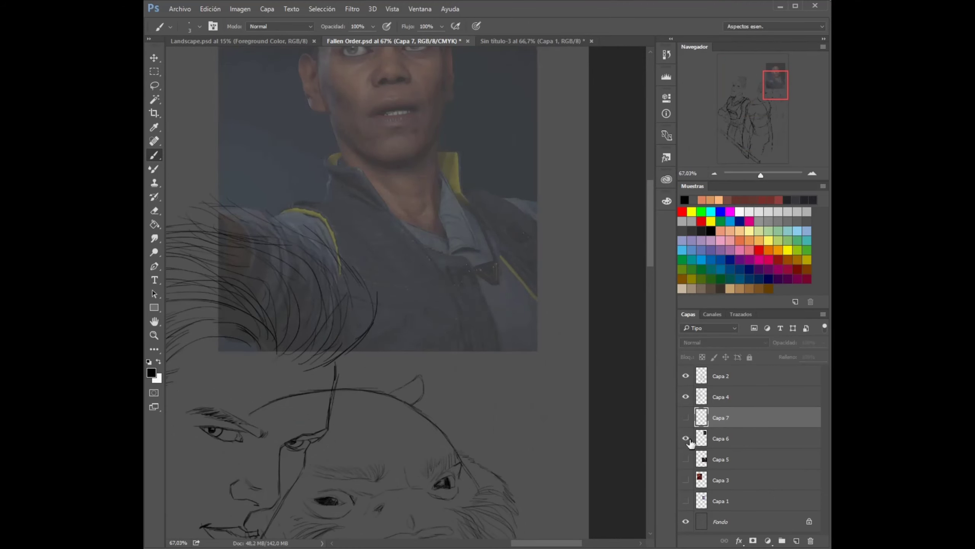
{"action": "left_click_drag", "start_coordinate": [352, 145], "coordinate": [372, 203]}
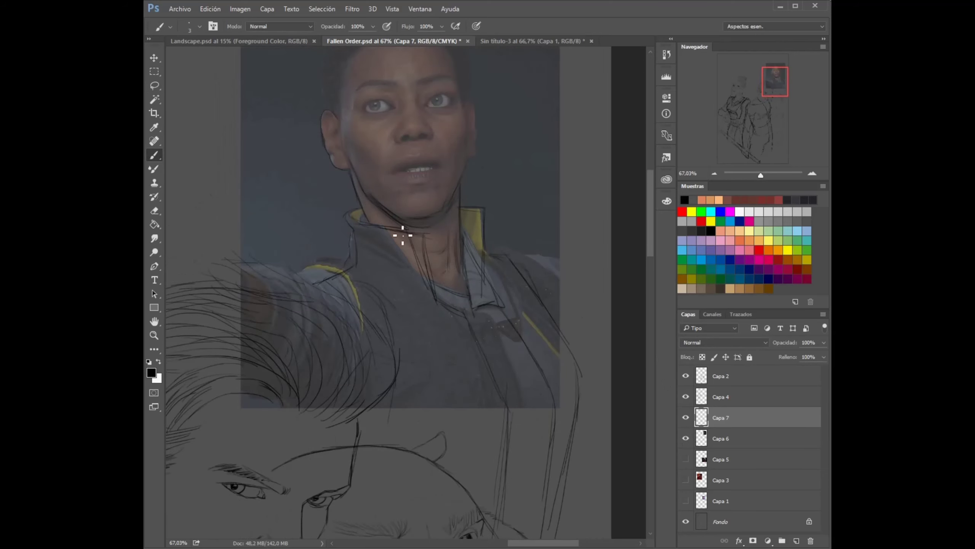
{"action": "left_click_drag", "start_coordinate": [480, 120], "coordinate": [492, 184]}
{"action": "left_click_drag", "start_coordinate": [495, 221], "coordinate": [521, 277]}
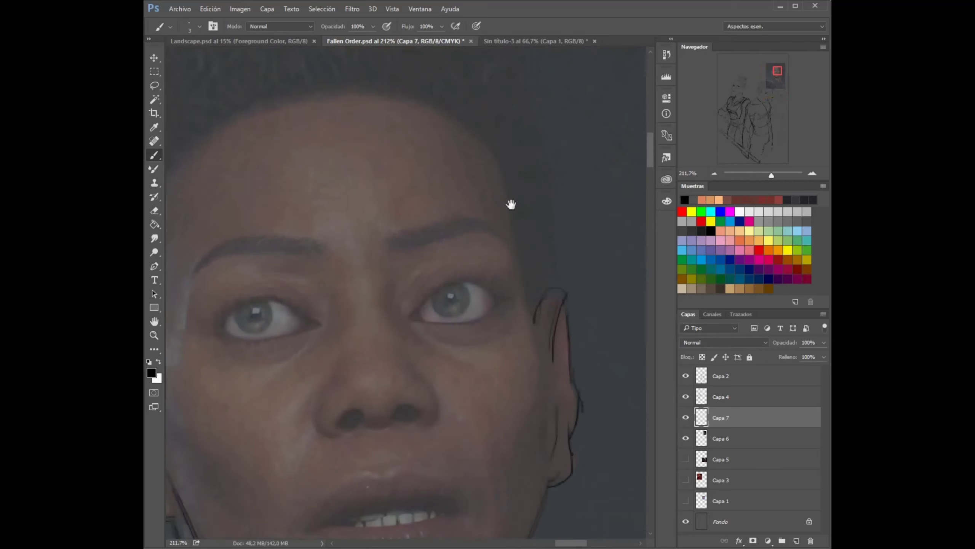
Check the brush settings, undo a stray stroke, and pan the view onto the face
{"action": "right_click", "coordinate": [483, 192]}
{"action": "key", "text": "Escape"}
{"action": "left_click_drag", "start_coordinate": [403, 163], "coordinate": [446, 185]}
{"action": "key", "text": "ctrl+z"}
{"action": "scroll", "coordinate": [238, 379], "scroll_direction": "left", "scroll_amount": 5}
{"action": "scroll", "coordinate": [251, 305], "scroll_direction": "up", "scroll_amount": 4}
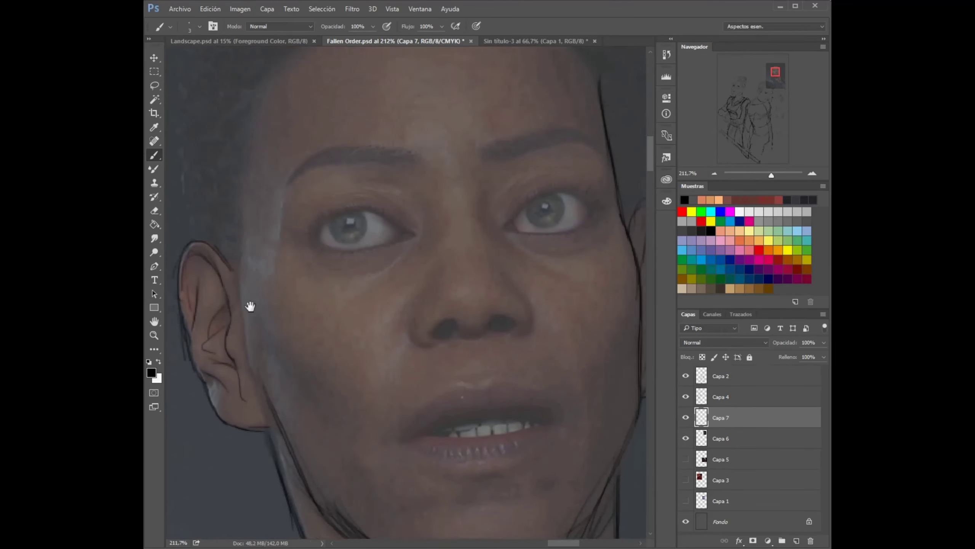
{"action": "scroll", "coordinate": [253, 257], "scroll_direction": "left", "scroll_amount": 3}
{"action": "scroll", "coordinate": [253, 257], "scroll_direction": "up", "scroll_amount": 3}
{"action": "mouse_move", "coordinate": [253, 257]}
{"action": "left_mouse_down"}
{"action": "mouse_move", "coordinate": [289, 211]}
{"action": "mouse_move", "coordinate": [305, 146]}
{"action": "mouse_move", "coordinate": [394, 94]}
{"action": "mouse_move", "coordinate": [473, 88]}
{"action": "mouse_move", "coordinate": [527, 159]}
{"action": "mouse_move", "coordinate": [582, 292]}
{"action": "mouse_move", "coordinate": [580, 384]}
{"action": "left_mouse_up"}
{"action": "scroll", "coordinate": [290, 211], "scroll_direction": "up", "scroll_amount": 3}
{"action": "scroll", "coordinate": [527, 159], "scroll_direction": "right", "scroll_amount": 3}
{"action": "scroll", "coordinate": [581, 292], "scroll_direction": "left", "scroll_amount": 3}
Ink curly hair across and down the head, both eyebrows, and both eyes' lids and irises
{"action": "mouse_move", "coordinate": [359, 102]}
{"action": "left_mouse_down"}
{"action": "mouse_move", "coordinate": [496, 176]}
{"action": "mouse_move", "coordinate": [586, 192]}
{"action": "left_mouse_up"}
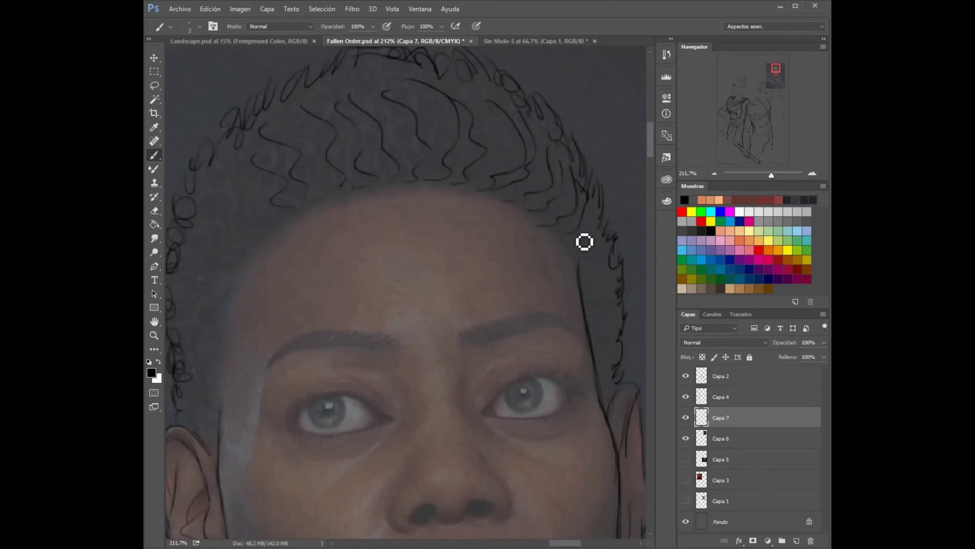
{"action": "mouse_move", "coordinate": [191, 299]}
{"action": "left_mouse_down"}
{"action": "mouse_move", "coordinate": [235, 311]}
{"action": "mouse_move", "coordinate": [229, 348]}
{"action": "mouse_move", "coordinate": [277, 375]}
{"action": "mouse_move", "coordinate": [291, 362]}
{"action": "mouse_move", "coordinate": [399, 338]}
{"action": "left_mouse_up"}
{"action": "left_click_drag", "start_coordinate": [463, 342], "coordinate": [580, 338]}
{"action": "mouse_move", "coordinate": [308, 422]}
{"action": "left_mouse_down"}
{"action": "mouse_move", "coordinate": [387, 433]}
{"action": "mouse_move", "coordinate": [302, 423]}
{"action": "mouse_move", "coordinate": [320, 403]}
{"action": "mouse_move", "coordinate": [384, 384]}
{"action": "left_mouse_up"}
{"action": "left_click_drag", "start_coordinate": [330, 448], "coordinate": [384, 438]}
{"action": "mouse_move", "coordinate": [345, 400]}
{"action": "left_mouse_down"}
{"action": "mouse_move", "coordinate": [345, 422]}
{"action": "mouse_move", "coordinate": [330, 417]}
{"action": "left_mouse_up"}
{"action": "mouse_move", "coordinate": [500, 403]}
{"action": "left_mouse_down"}
{"action": "mouse_move", "coordinate": [540, 407]}
{"action": "mouse_move", "coordinate": [505, 375]}
{"action": "mouse_move", "coordinate": [571, 379]}
{"action": "left_mouse_up"}
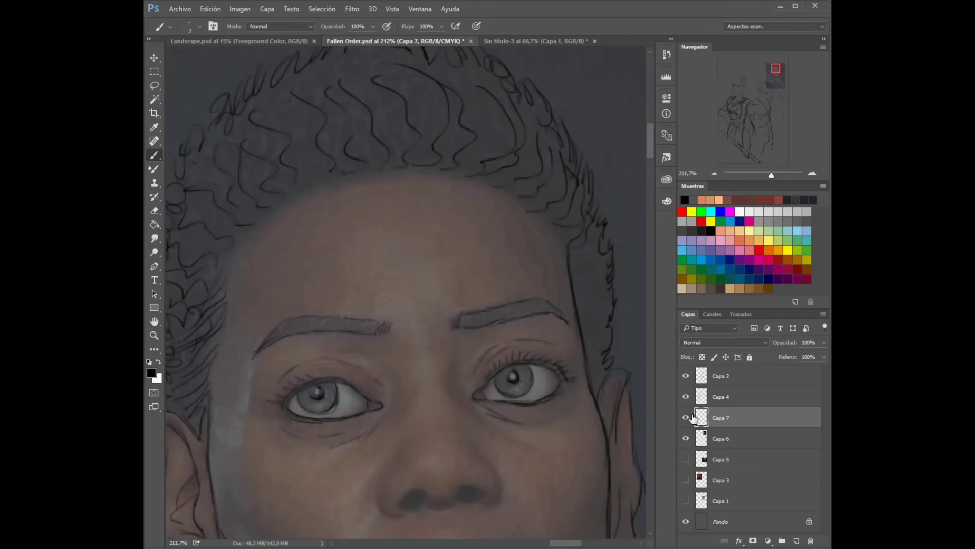
Ink the nose underside and nostril, the lower lip outline and a shading stroke below it
{"action": "scroll", "coordinate": [446, 411], "scroll_direction": "down", "scroll_amount": 3}
{"action": "mouse_move", "coordinate": [405, 415]}
{"action": "left_mouse_down"}
{"action": "mouse_move", "coordinate": [491, 436]}
{"action": "mouse_move", "coordinate": [509, 394]}
{"action": "left_mouse_up"}
{"action": "left_click_drag", "start_coordinate": [481, 363], "coordinate": [475, 417]}
{"action": "scroll", "coordinate": [475, 418], "scroll_direction": "down", "scroll_amount": 5}
{"action": "mouse_move", "coordinate": [368, 384]}
{"action": "left_mouse_down"}
{"action": "mouse_move", "coordinate": [423, 351]}
{"action": "mouse_move", "coordinate": [539, 358]}
{"action": "left_mouse_up"}
{"action": "left_click_drag", "start_coordinate": [441, 303], "coordinate": [437, 334]}
{"action": "mouse_move", "coordinate": [370, 396]}
{"action": "left_mouse_down"}
{"action": "mouse_move", "coordinate": [457, 403]}
{"action": "mouse_move", "coordinate": [540, 363]}
{"action": "left_mouse_up"}
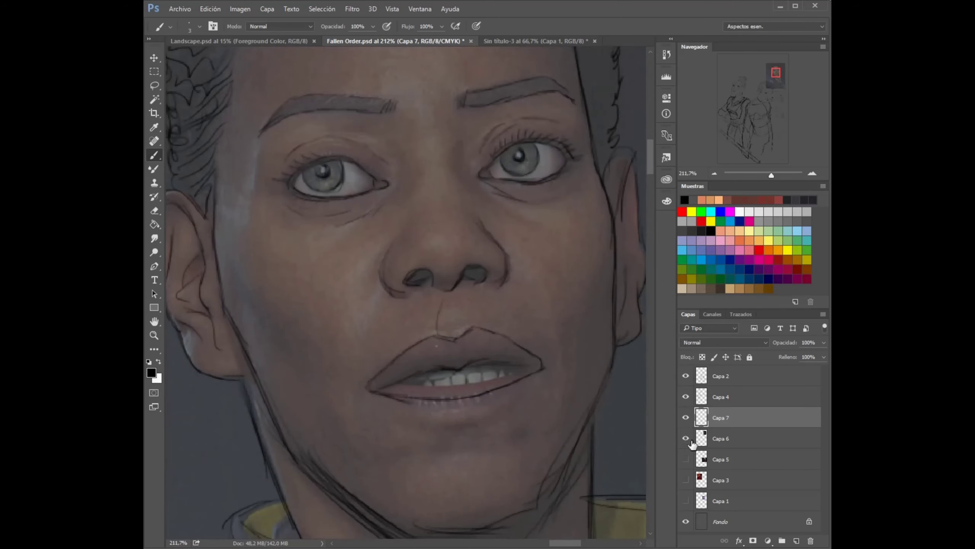
{"action": "left_click_drag", "start_coordinate": [414, 427], "coordinate": [495, 423]}
Toggle the reference photo to compare and bring the collar area into view
{"action": "left_click", "coordinate": [686, 438]}
{"action": "scroll", "coordinate": [610, 233], "scroll_direction": "down", "scroll_amount": 3}
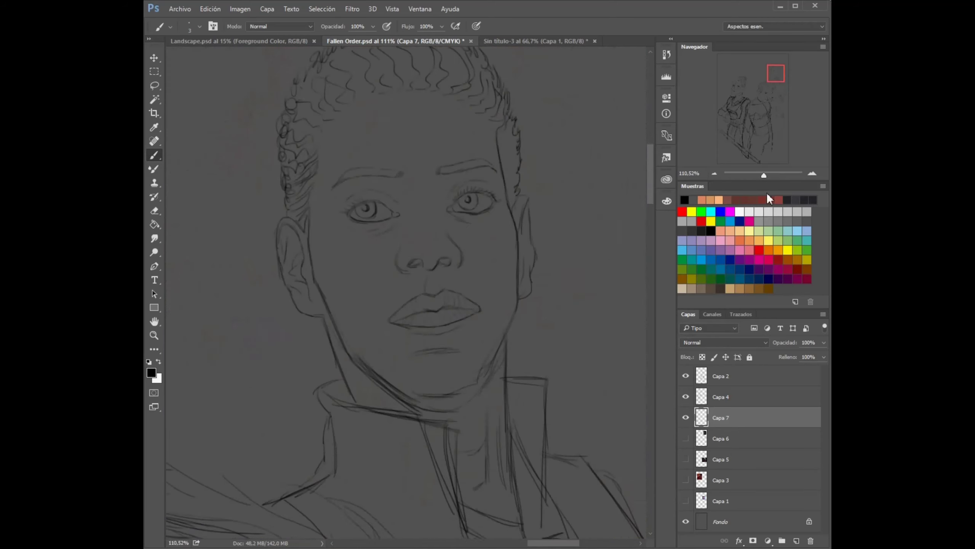
{"action": "scroll", "coordinate": [609, 233], "scroll_direction": "down", "scroll_amount": 3}
{"action": "left_click", "coordinate": [686, 438]}
{"action": "scroll", "coordinate": [408, 273], "scroll_direction": "up", "scroll_amount": 4}
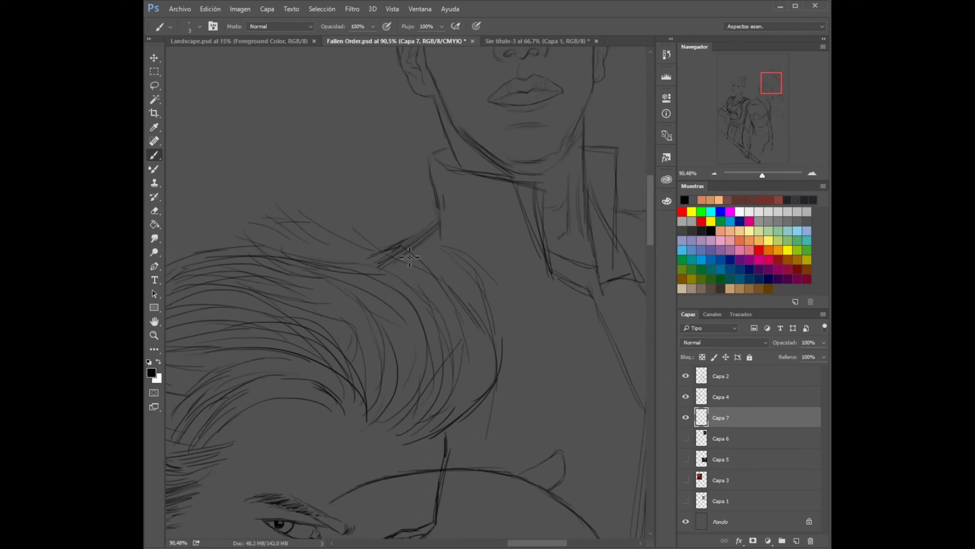
{"action": "left_click_drag", "start_coordinate": [495, 283], "coordinate": [458, 274]}
Lasso the collar and shoulder lines and adjust them with a free transform
{"action": "key", "text": "l"}
{"action": "left_click_drag", "start_coordinate": [475, 158], "coordinate": [537, 374]}
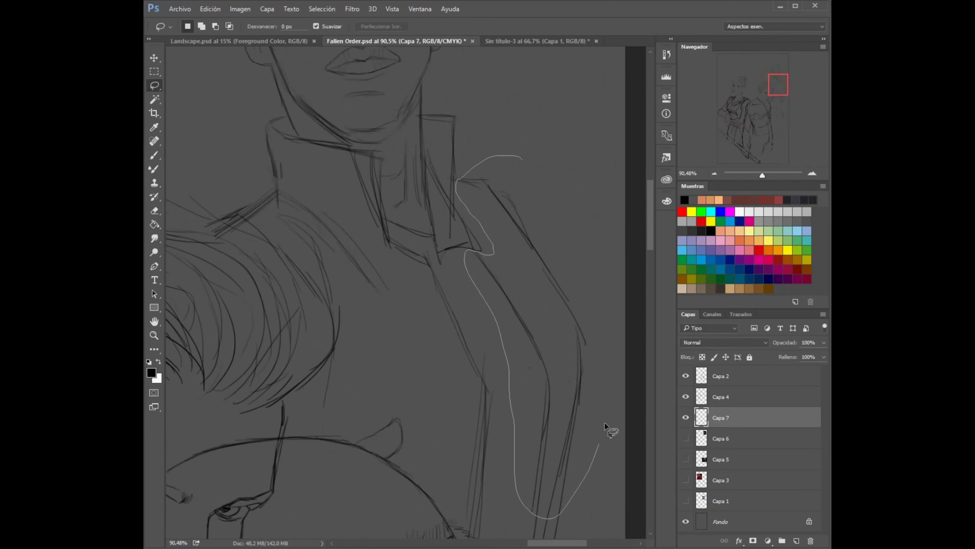
{"action": "key", "text": "ctrl+t"}
{"action": "key", "text": "Return"}
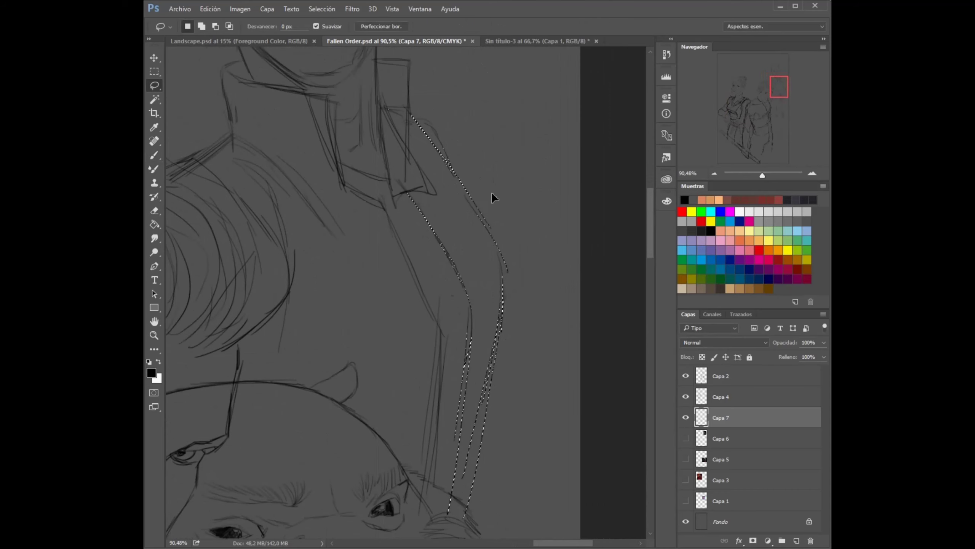
{"action": "key", "text": "ctrl+d"}
{"action": "scroll", "coordinate": [491, 192], "scroll_direction": "down", "scroll_amount": 5}
{"action": "scroll", "coordinate": [423, 346], "scroll_direction": "up", "scroll_amount": 5}
Undo the old collar stroke and ink a longer collar line under the chin
{"action": "key", "text": "e"}
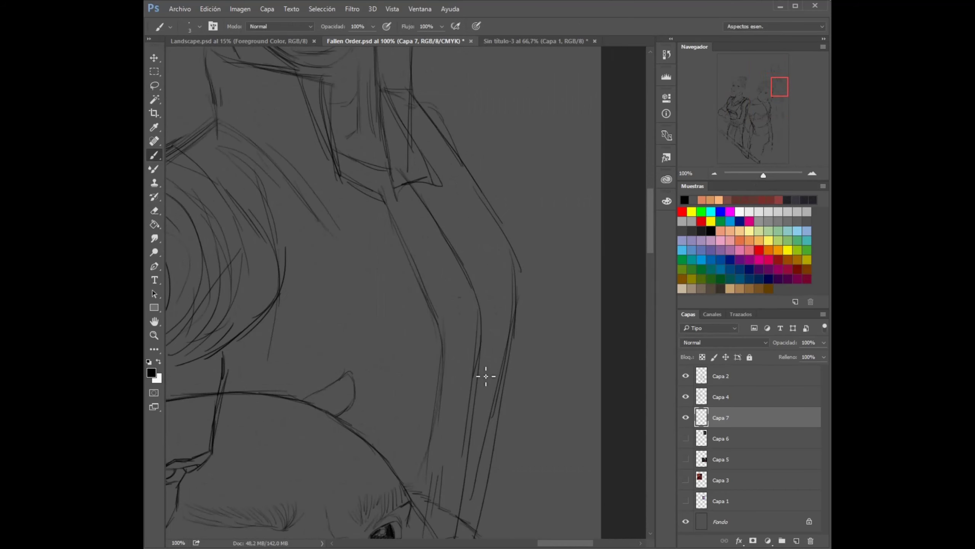
{"action": "scroll", "coordinate": [453, 434], "scroll_direction": "down", "scroll_amount": 3}
{"action": "scroll", "coordinate": [447, 250], "scroll_direction": "down", "scroll_amount": 5}
{"action": "scroll", "coordinate": [407, 342], "scroll_direction": "down", "scroll_amount": 2}
{"action": "key", "text": "b"}
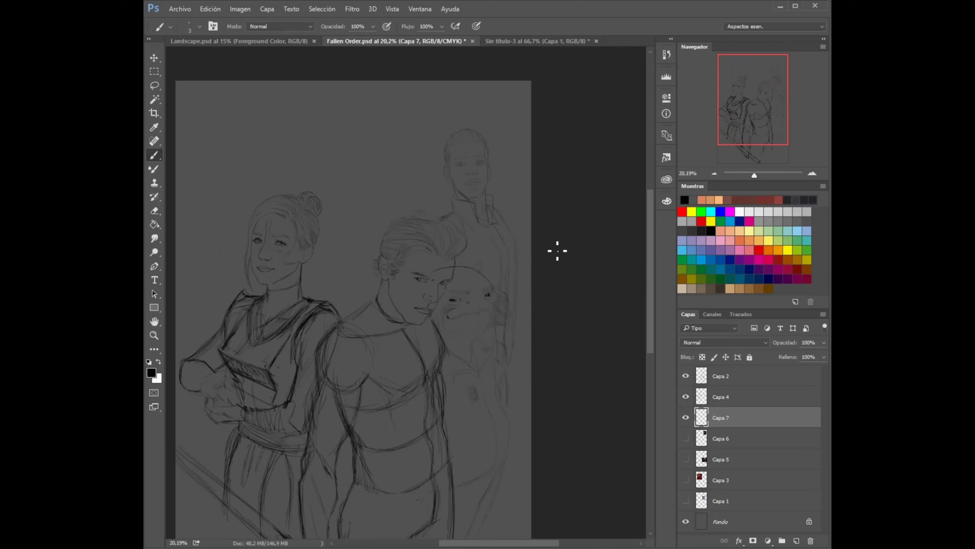
{"action": "scroll", "coordinate": [490, 161], "scroll_direction": "up", "scroll_amount": 5}
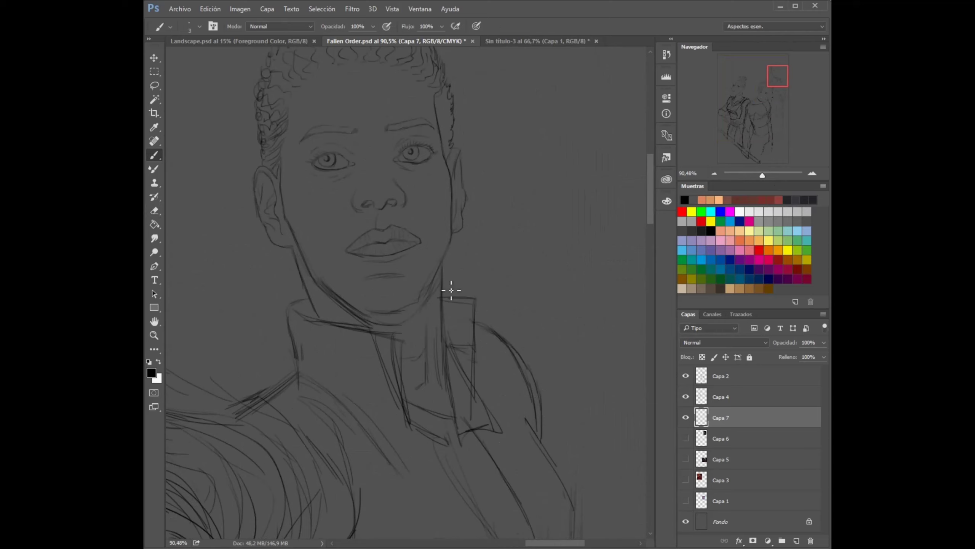
{"action": "key", "text": "ctrl+z"}
{"action": "left_click_drag", "start_coordinate": [294, 308], "coordinate": [418, 359]}
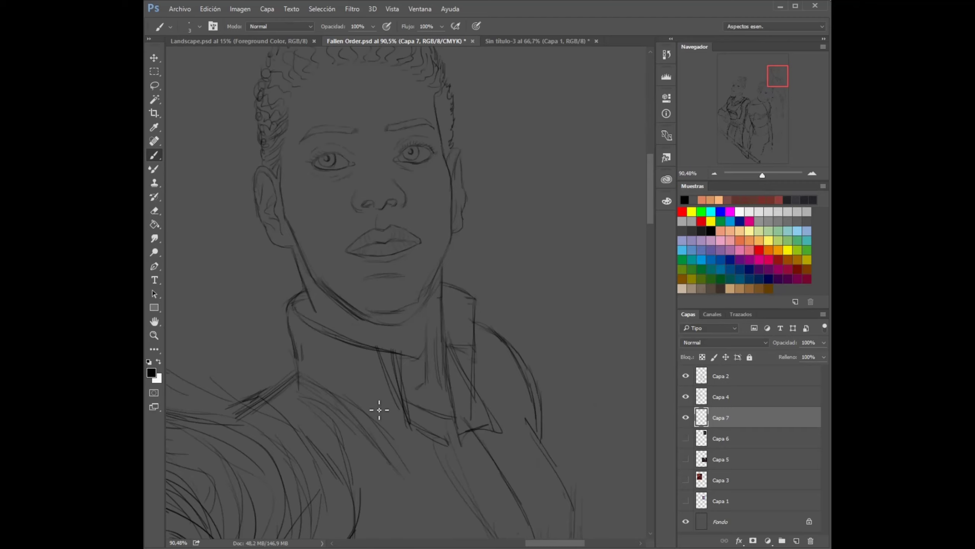
Lasso the whole head, nudge it with a free transform, and save the document
{"action": "left_click_drag", "start_coordinate": [755, 175], "coordinate": [749, 174]}
{"action": "key", "text": "l"}
{"action": "left_click_drag", "start_coordinate": [331, 307], "coordinate": [438, 295]}
{"action": "key", "text": "ctrl+t"}
{"action": "key", "text": "Return"}
{"action": "key", "text": "ctrl+d"}
{"action": "key", "text": "b"}
{"action": "key", "text": "ctrl+s"}
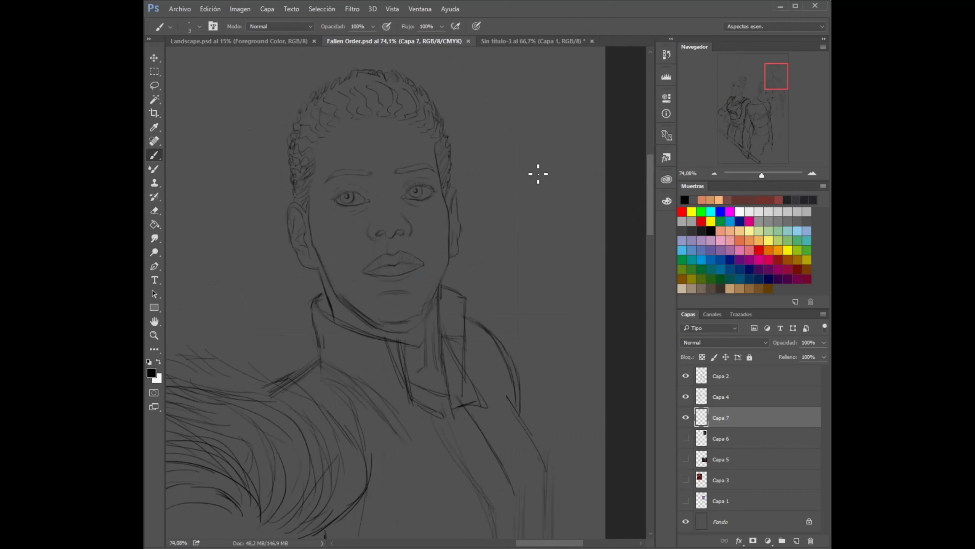
Lasso the shoulder region, rotate its lines slightly, and save Fallen Order.psd again
{"action": "key", "text": "l"}
{"action": "key", "text": "ctrl+t"}
{"action": "mouse_move", "coordinate": [250, 361]}
{"action": "left_mouse_down"}
{"action": "mouse_move", "coordinate": [345, 391]}
{"action": "mouse_move", "coordinate": [369, 372]}
{"action": "left_mouse_up"}
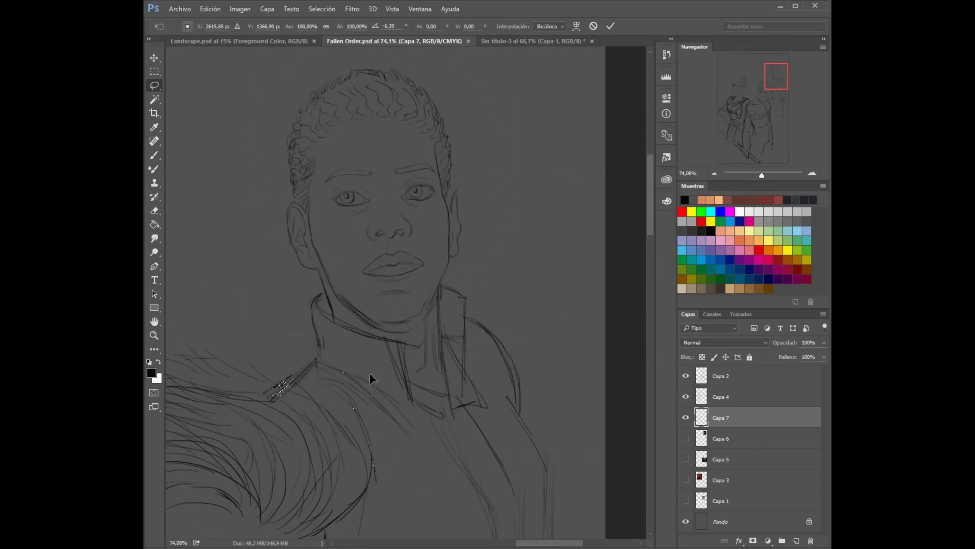
{"action": "key", "text": "Return"}
{"action": "scroll", "coordinate": [440, 265], "scroll_direction": "down", "scroll_amount": 5}
{"action": "left_click_drag", "start_coordinate": [754, 175], "coordinate": [759, 174]}
{"action": "key", "text": "b"}
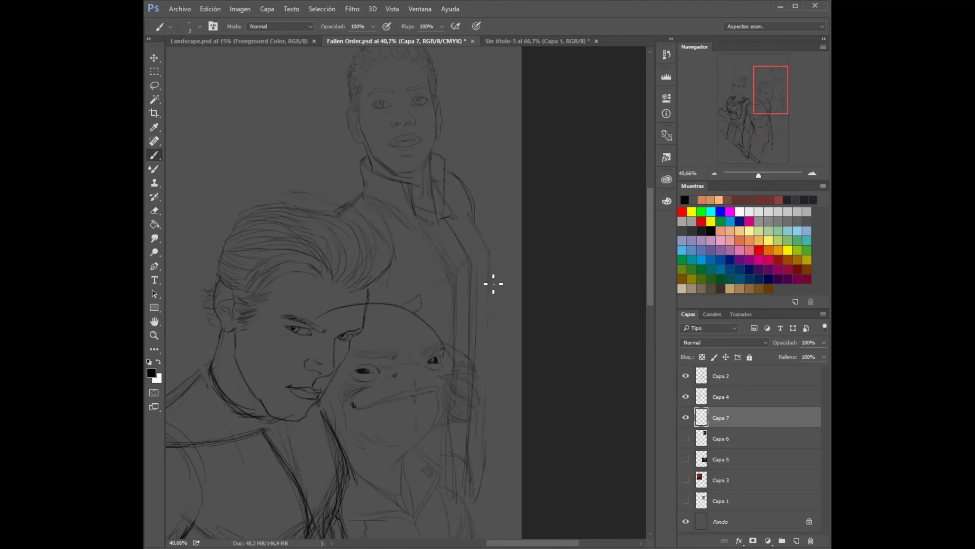
{"action": "key", "text": "ctrl+s"}
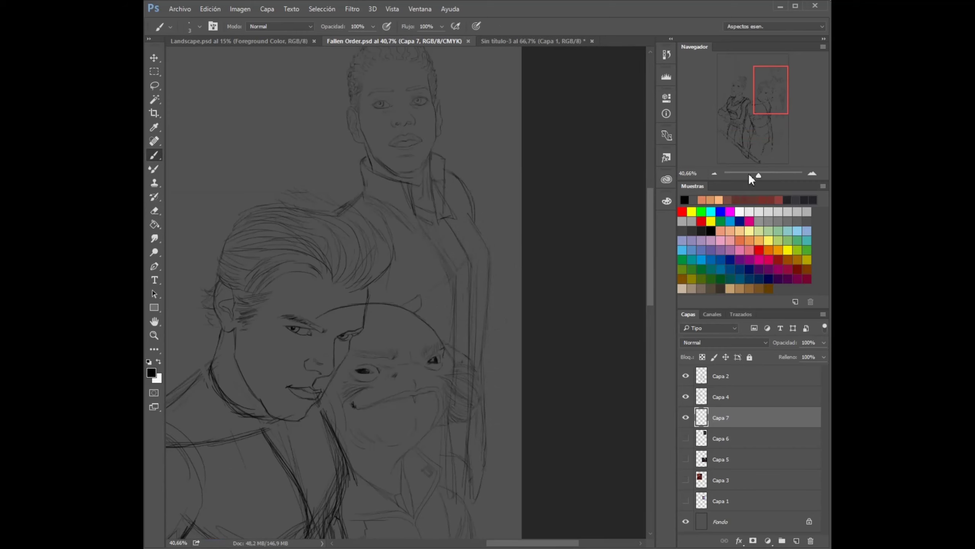
Zoom out and shift the standing man's sketch up and left with the Move tool
{"action": "left_click_drag", "start_coordinate": [750, 175], "coordinate": [754, 175]}
{"action": "left_click", "coordinate": [685, 417]}
{"action": "key", "text": "v"}
{"action": "left_click_drag", "start_coordinate": [496, 262], "coordinate": [479, 244]}
Transform Capa 4 to reposition the middle figure's body sketch
{"action": "left_click", "coordinate": [721, 396]}
{"action": "key", "text": "ctrl+t"}
{"action": "left_click_drag", "start_coordinate": [499, 477], "coordinate": [477, 361]}
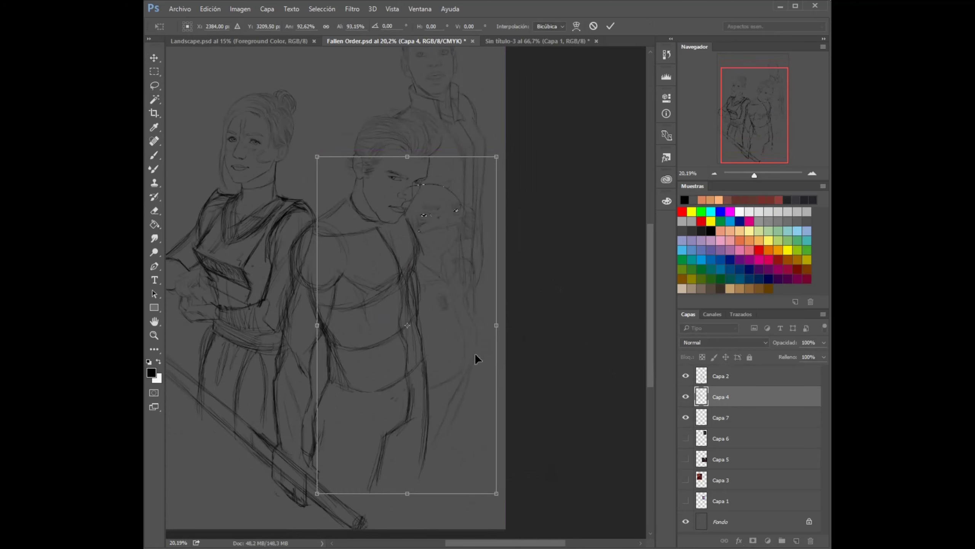
{"action": "key", "text": "Return"}
Show the Capa 5 creature reference and move it up to align with the sketch
{"action": "key", "text": "l"}
{"action": "left_click_drag", "start_coordinate": [754, 175], "coordinate": [760, 175]}
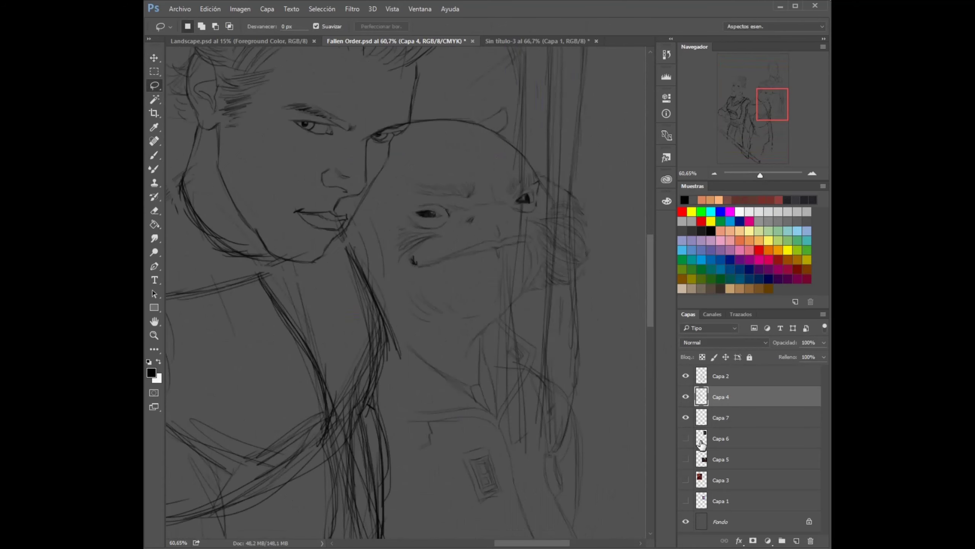
{"action": "left_click", "coordinate": [685, 459]}
{"action": "left_click", "coordinate": [721, 459]}
{"action": "key", "text": "v"}
{"action": "left_click_drag", "start_coordinate": [456, 349], "coordinate": [520, 288]}
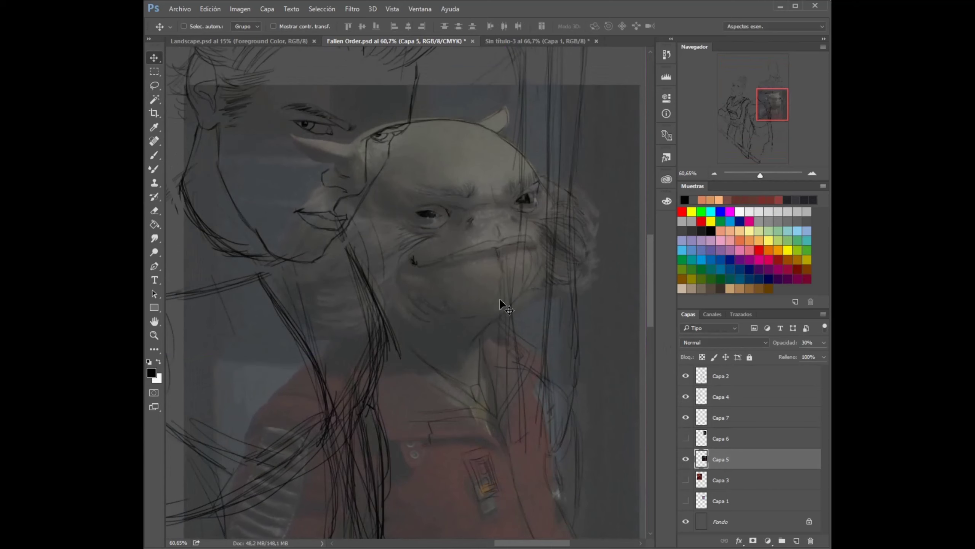
Reselect Capa 4, hide the creature reference, and paste a colour reference image as a new layer
{"action": "key", "text": "b"}
{"action": "left_click", "coordinate": [721, 396]}
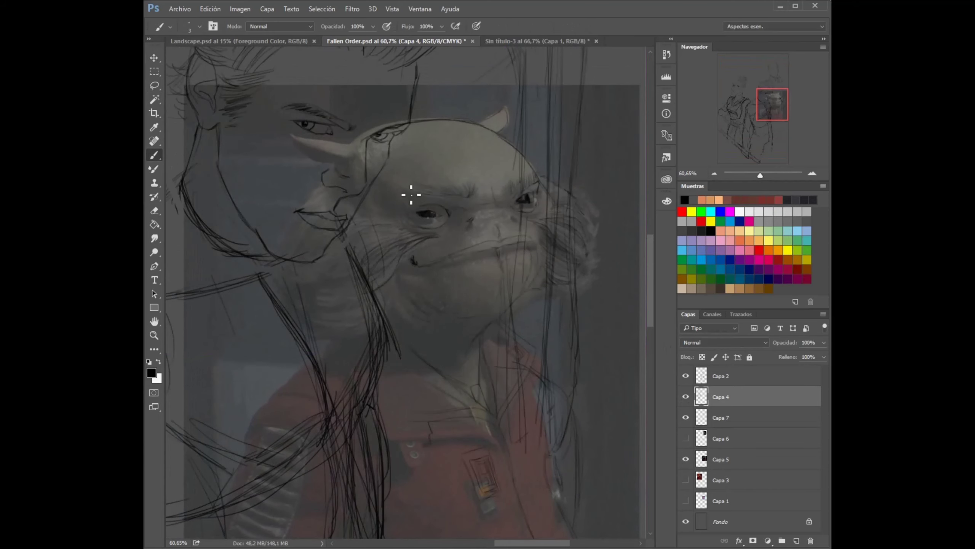
{"action": "left_click", "coordinate": [686, 458]}
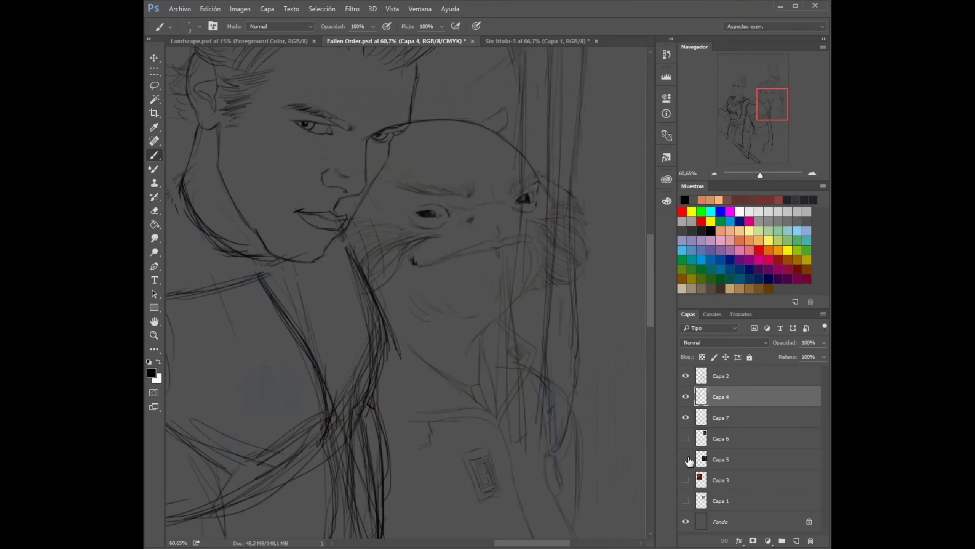
{"action": "scroll", "coordinate": [404, 289], "scroll_direction": "up", "scroll_amount": 3}
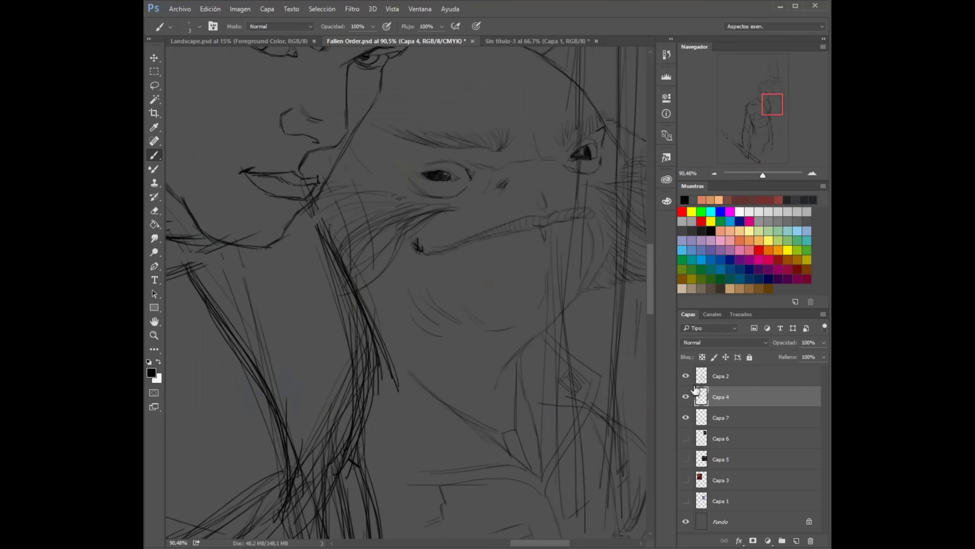
{"action": "scroll", "coordinate": [566, 220], "scroll_direction": "down", "scroll_amount": 5}
{"action": "key", "text": "ctrl+v"}
Paste the Jedi Fallen Order poster as a new layer and delete its left half
{"action": "left_click_drag", "start_coordinate": [721, 396], "coordinate": [731, 445]}
{"action": "left_click_drag", "start_coordinate": [406, 292], "coordinate": [372, 140]}
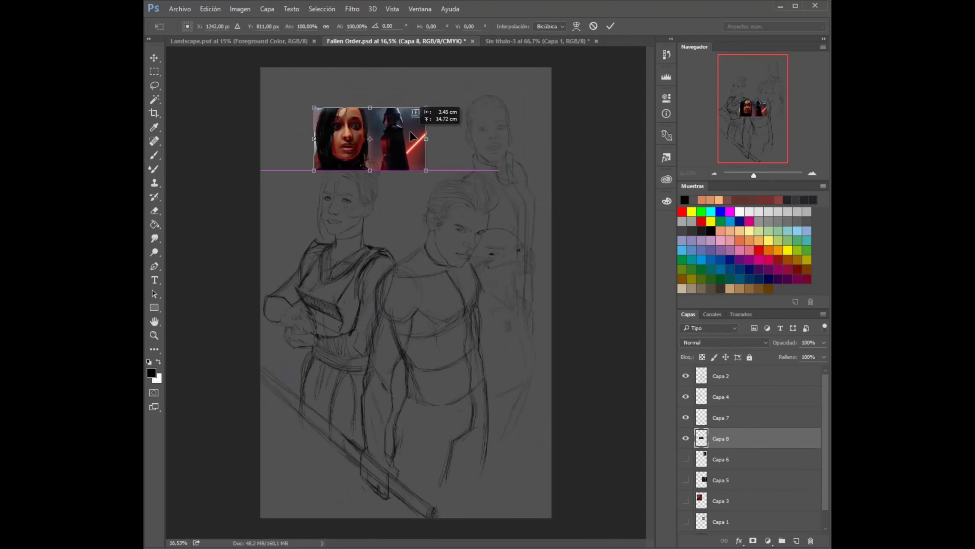
{"action": "key", "text": "m"}
{"action": "key", "text": "ctrl+shift+i"}
{"action": "key", "text": "Delete"}
{"action": "mouse_move", "coordinate": [429, 91]}
{"action": "left_mouse_down"}
{"action": "mouse_move", "coordinate": [378, 171]}
{"action": "mouse_move", "coordinate": [562, 395]}
{"action": "left_mouse_up"}
Enlarge the poster over the upper canvas and shift it up and right over the figures
{"action": "key", "text": "ctrl+t"}
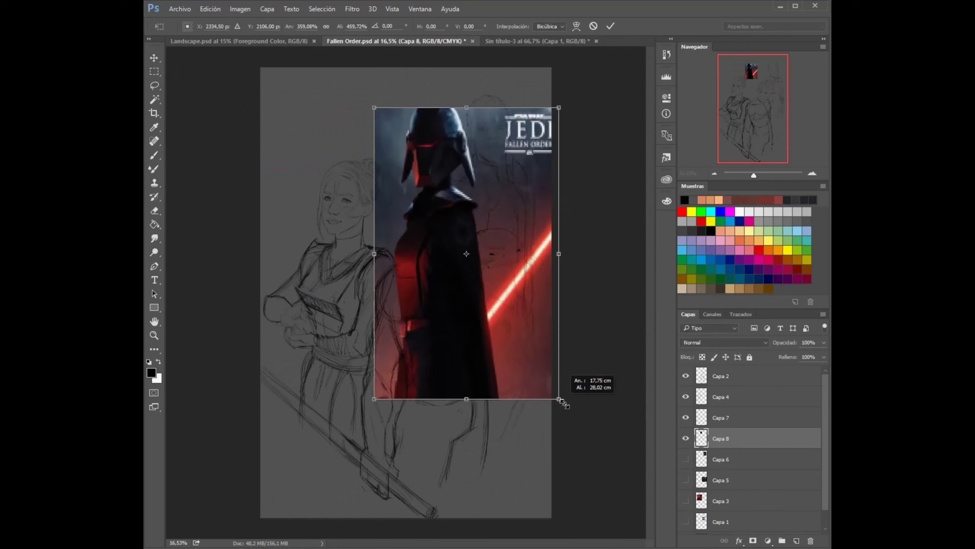
{"action": "left_click_drag", "start_coordinate": [499, 292], "coordinate": [452, 270]}
{"action": "left_click_drag", "start_coordinate": [548, 392], "coordinate": [479, 320]}
{"action": "key", "text": "Return"}
{"action": "key", "text": "v"}
{"action": "left_click_drag", "start_coordinate": [351, 209], "coordinate": [376, 196]}
Fade the poster reference layer to 40% opacity
{"action": "left_click", "coordinate": [685, 439]}
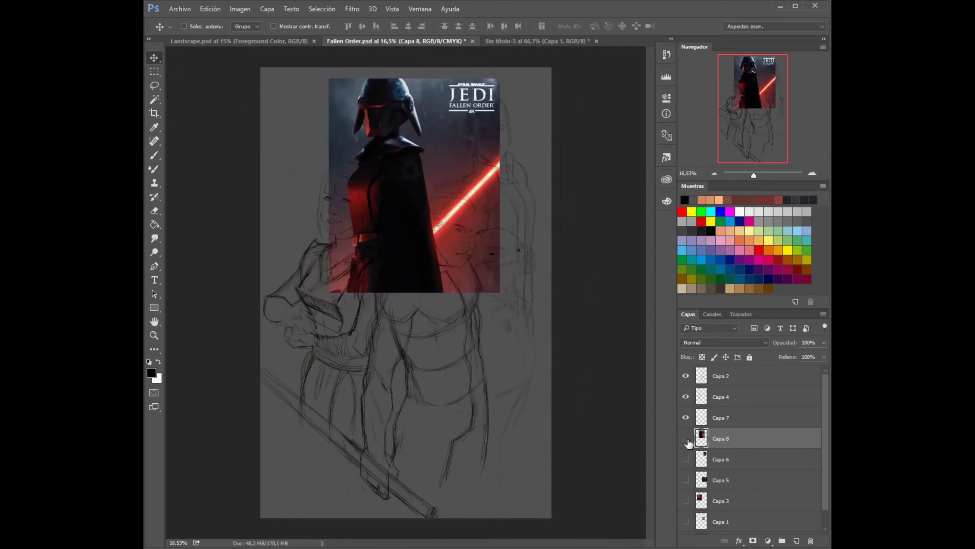
{"action": "key", "text": "b"}
{"action": "scroll", "coordinate": [375, 212], "scroll_direction": "up", "scroll_amount": 3}
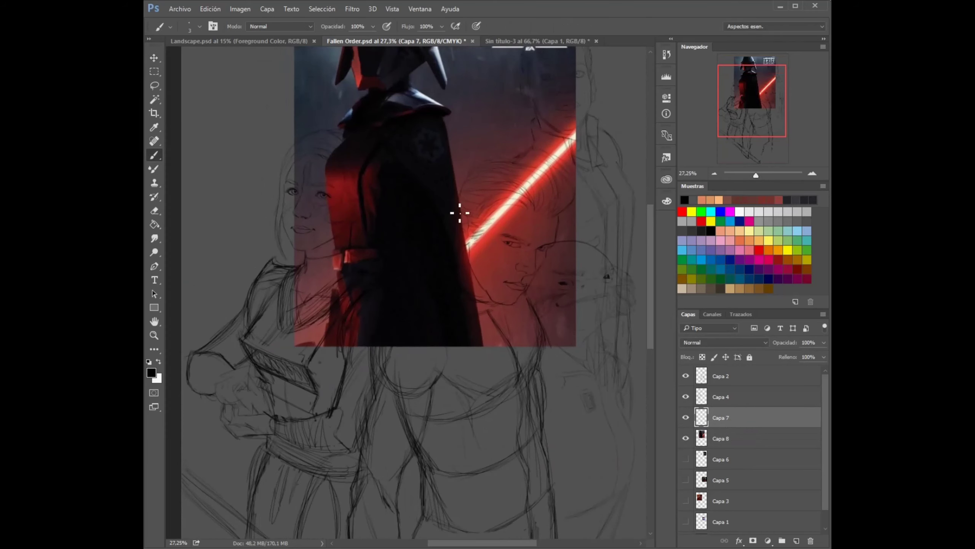
{"action": "left_click", "coordinate": [808, 343]}
{"action": "type", "text": "40"}
{"action": "key", "text": "Return"}
{"action": "key", "text": "alt+bracketright"}
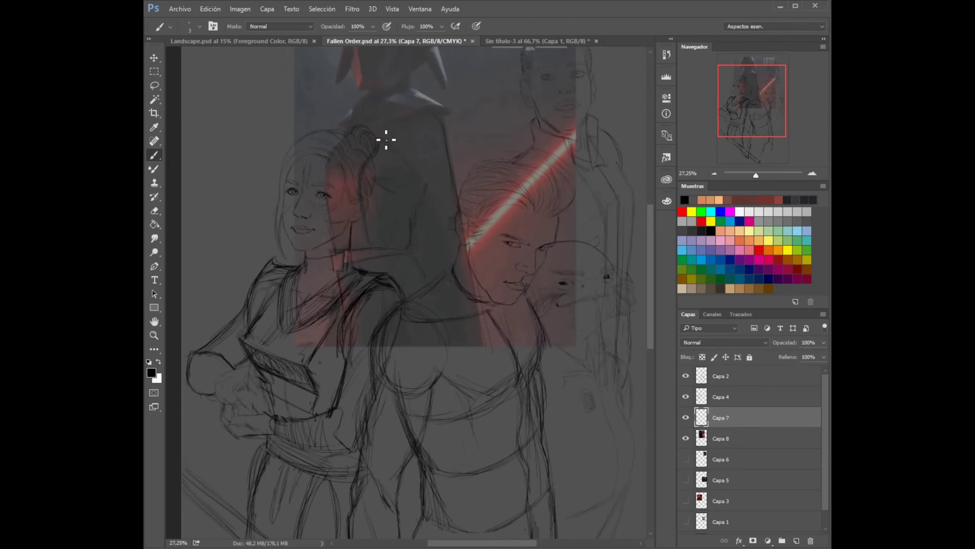
Trace the helmet fin and red helmet panel edges, toggling the poster to check
{"action": "scroll", "coordinate": [420, 118], "scroll_direction": "up", "scroll_amount": 3}
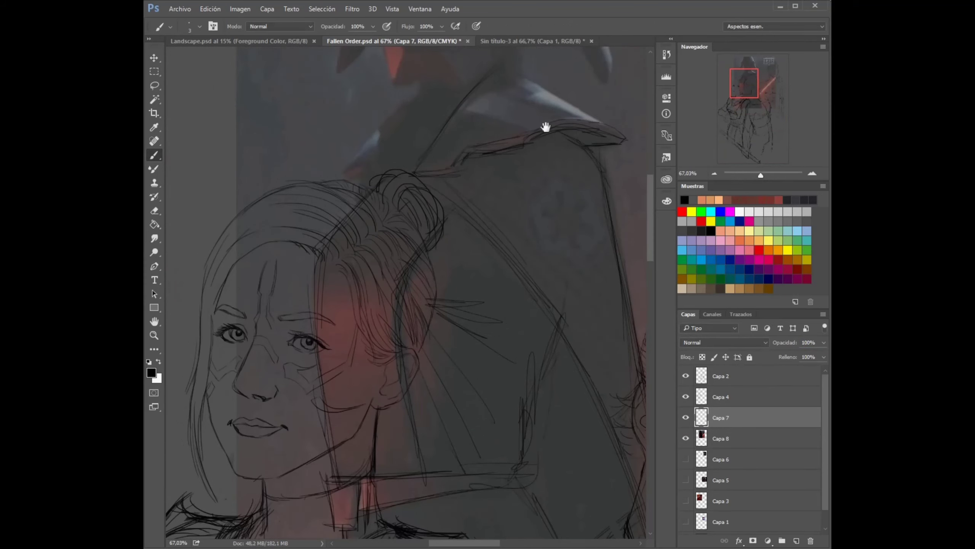
{"action": "left_click_drag", "start_coordinate": [546, 127], "coordinate": [543, 143]}
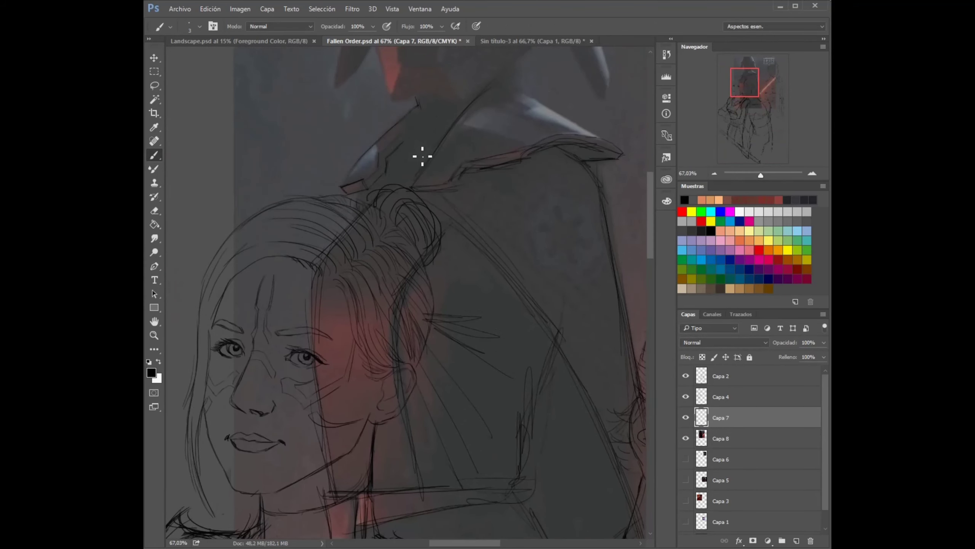
{"action": "scroll", "coordinate": [428, 117], "scroll_direction": "up", "scroll_amount": 2}
{"action": "scroll", "coordinate": [490, 159], "scroll_direction": "up", "scroll_amount": 3}
{"action": "scroll", "coordinate": [431, 168], "scroll_direction": "up", "scroll_amount": 2}
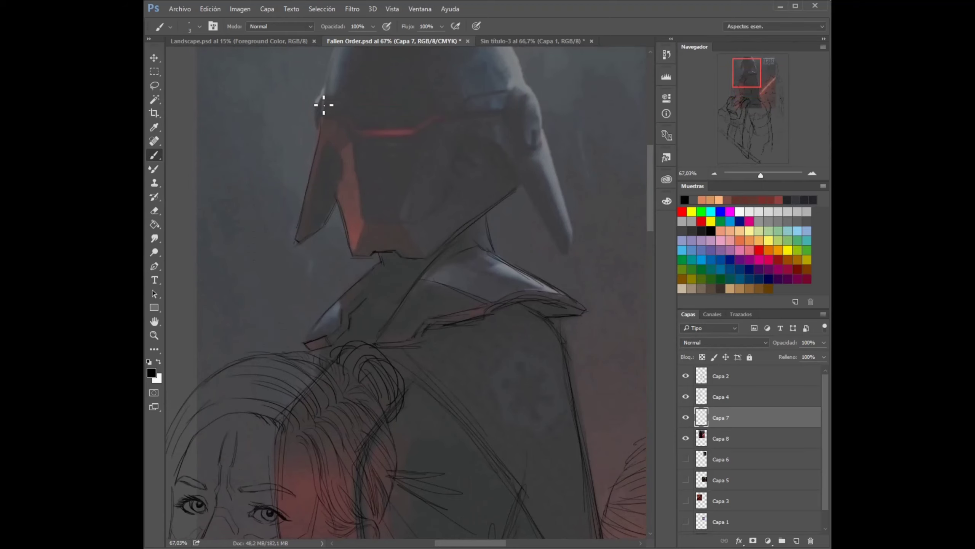
{"action": "scroll", "coordinate": [342, 107], "scroll_direction": "up", "scroll_amount": 3}
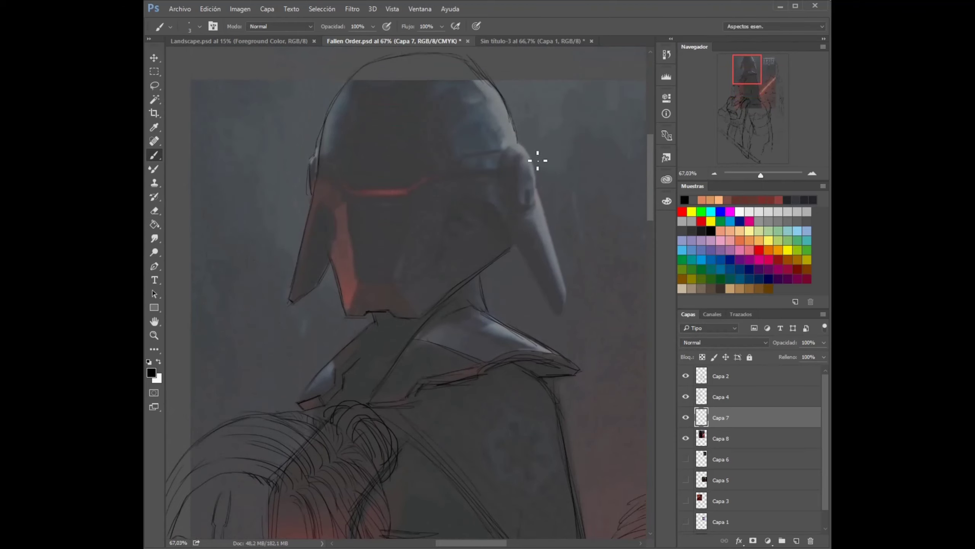
{"action": "left_click_drag", "start_coordinate": [537, 180], "coordinate": [571, 294]}
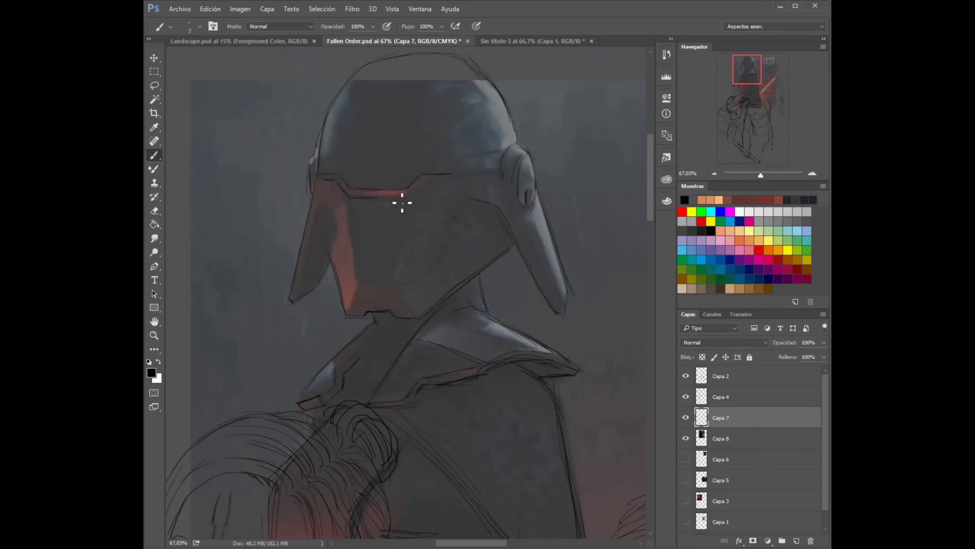
{"action": "left_click_drag", "start_coordinate": [340, 198], "coordinate": [361, 282]}
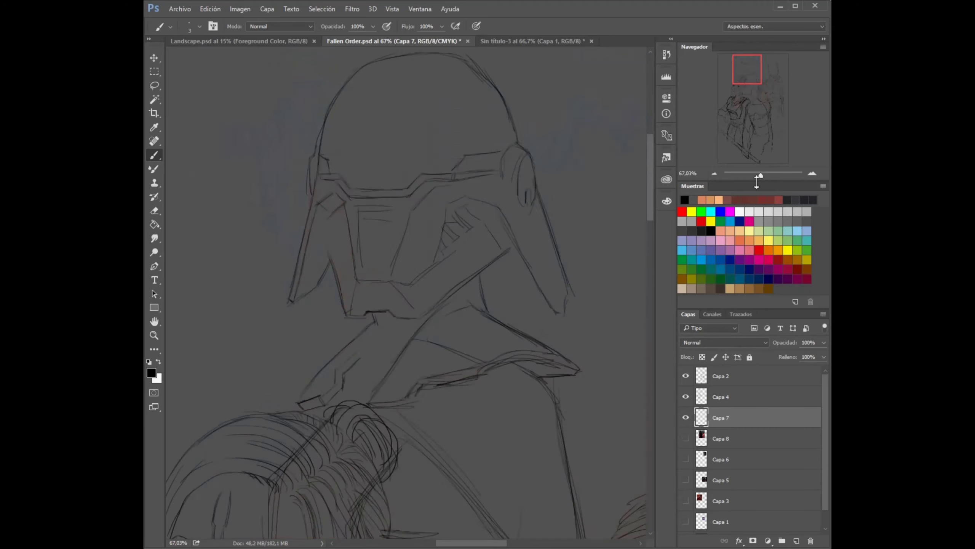
{"action": "left_click_drag", "start_coordinate": [332, 164], "coordinate": [510, 136]}
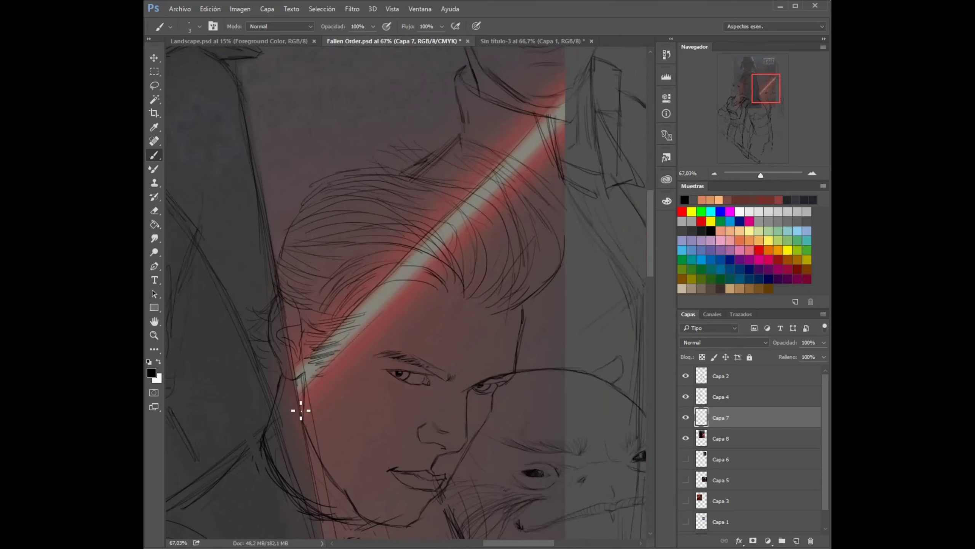
{"action": "left_click", "coordinate": [685, 438]}
{"action": "scroll", "coordinate": [245, 179], "scroll_direction": "down", "scroll_amount": 5}
{"action": "left_click", "coordinate": [686, 438]}
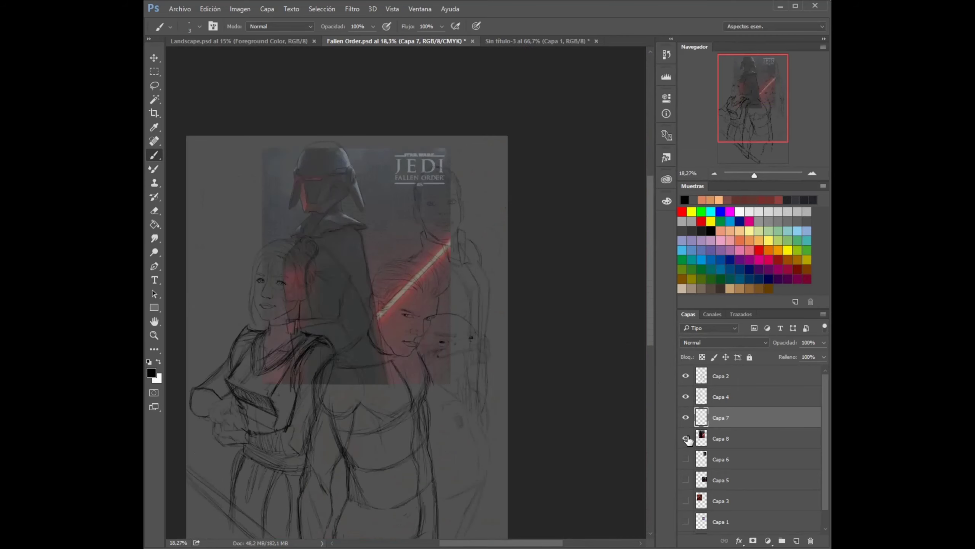
Lasso the helmeted figure's sketch and scale it into its new position
{"action": "left_click", "coordinate": [686, 439]}
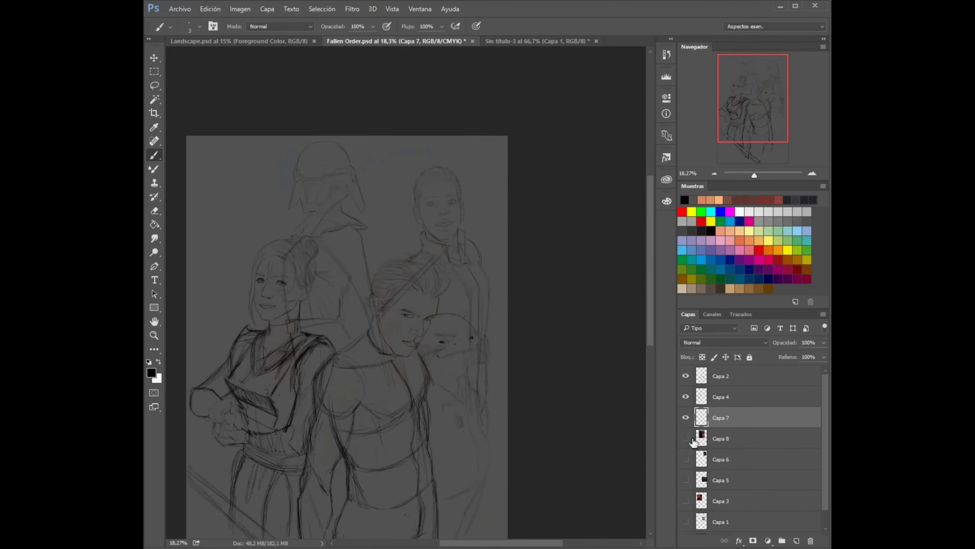
{"action": "left_click", "coordinate": [155, 85]}
{"action": "left_click_drag", "start_coordinate": [447, 268], "coordinate": [442, 291]}
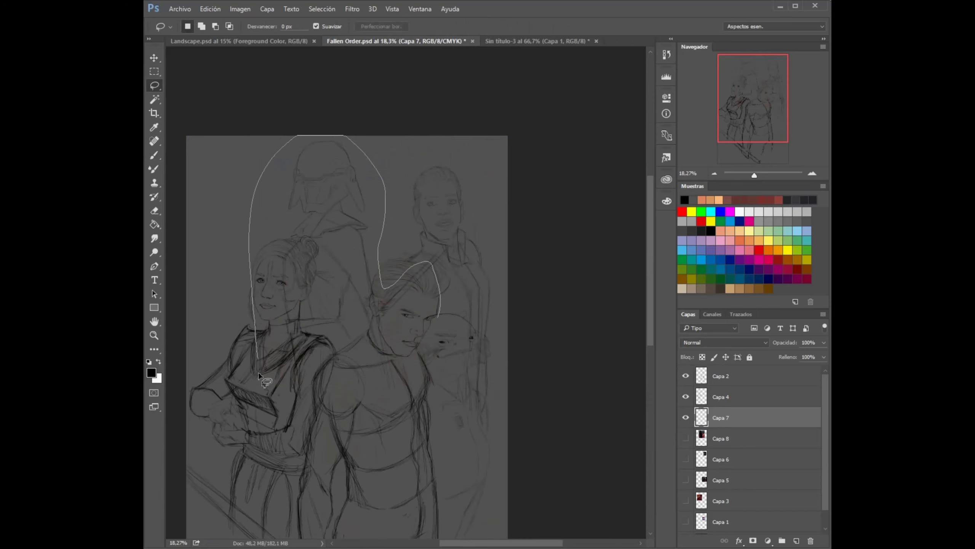
{"action": "key", "text": "ctrl+t"}
{"action": "mouse_move", "coordinate": [388, 396]}
{"action": "left_mouse_down"}
{"action": "mouse_move", "coordinate": [402, 308]}
{"action": "mouse_move", "coordinate": [395, 244]}
{"action": "left_mouse_up"}
{"action": "key", "text": "Return"}
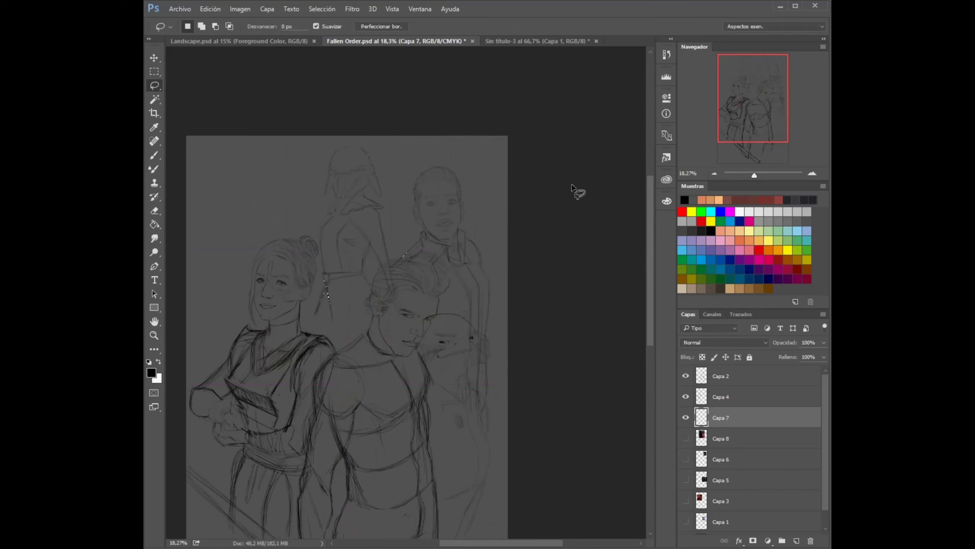
{"action": "scroll", "coordinate": [370, 240], "scroll_direction": "up", "scroll_amount": 5, "text": "alt"}
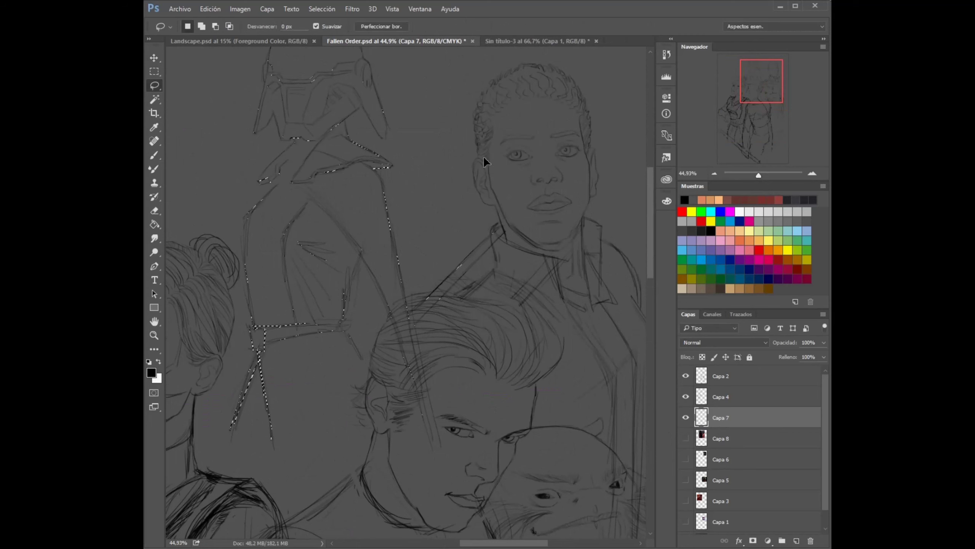
Deselect, show the poster reference again, shift it left and save the document
{"action": "left_click", "coordinate": [154, 58]}
{"action": "key", "text": "ctrl+d"}
{"action": "scroll", "coordinate": [333, 227], "scroll_direction": "down", "scroll_amount": 4}
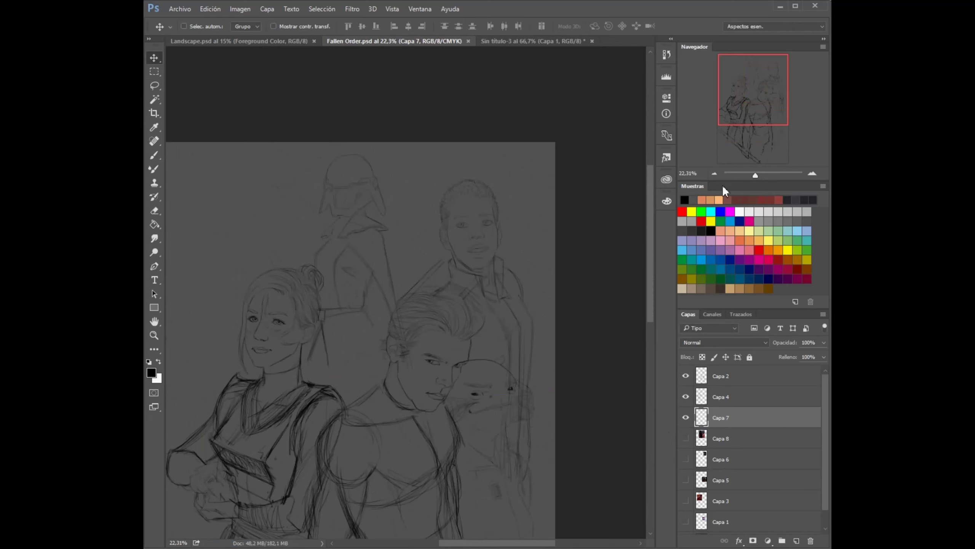
{"action": "left_click", "coordinate": [685, 438]}
{"action": "left_click_drag", "start_coordinate": [410, 281], "coordinate": [279, 268], "text": "ctrl"}
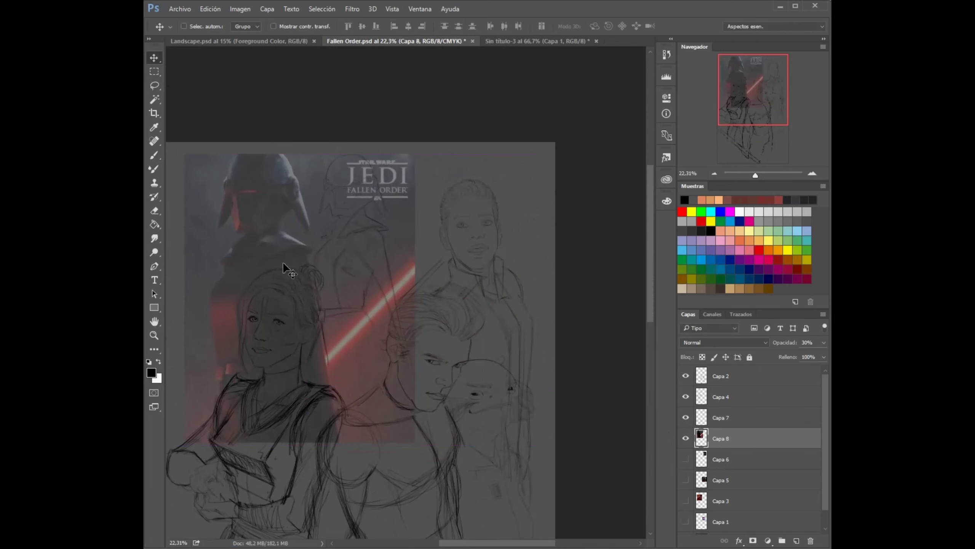
{"action": "key", "text": "ctrl+s"}
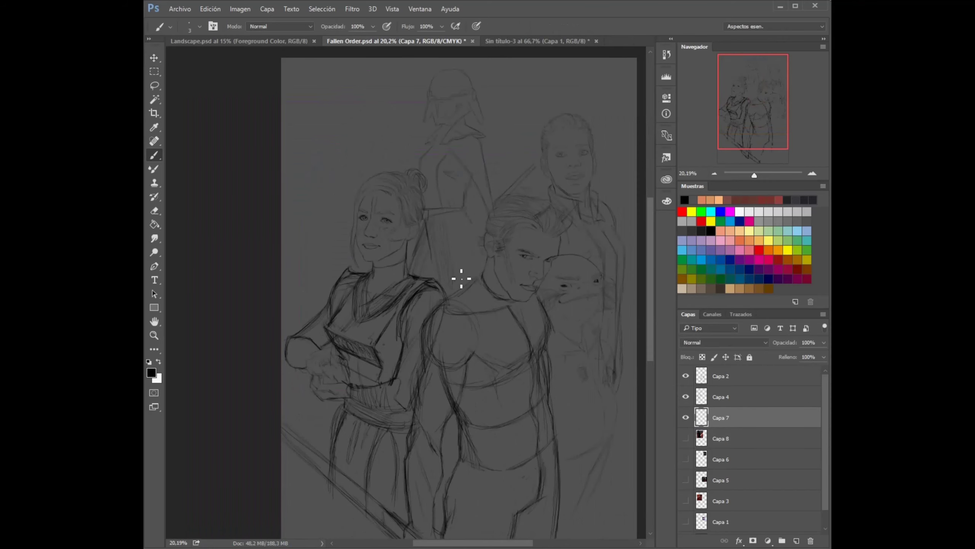
Hatch shading across the helmeted figure's cloak and save
{"action": "scroll", "coordinate": [461, 278], "scroll_direction": "up", "scroll_amount": 5}
{"action": "scroll", "coordinate": [486, 202], "scroll_direction": "up", "scroll_amount": 2}
{"action": "left_click_drag", "start_coordinate": [318, 344], "coordinate": [338, 442]}
{"action": "left_click_drag", "start_coordinate": [315, 312], "coordinate": [346, 446]}
{"action": "left_click_drag", "start_coordinate": [473, 205], "coordinate": [493, 421]}
{"action": "left_click_drag", "start_coordinate": [442, 146], "coordinate": [490, 275]}
{"action": "scroll", "coordinate": [404, 356], "scroll_direction": "down", "scroll_amount": 5}
{"action": "right_click", "coordinate": [433, 282]}
{"action": "key", "text": "Escape"}
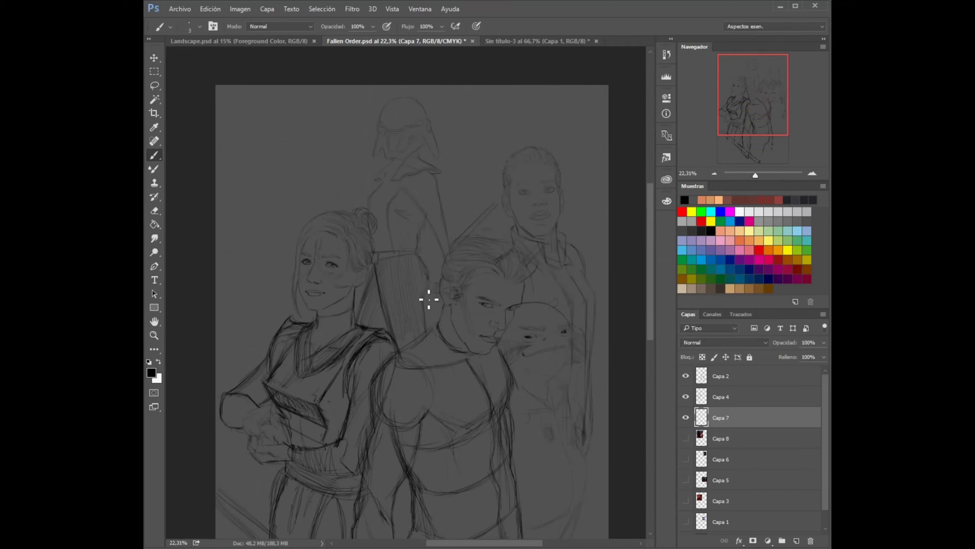
{"action": "key", "text": "ctrl+s"}
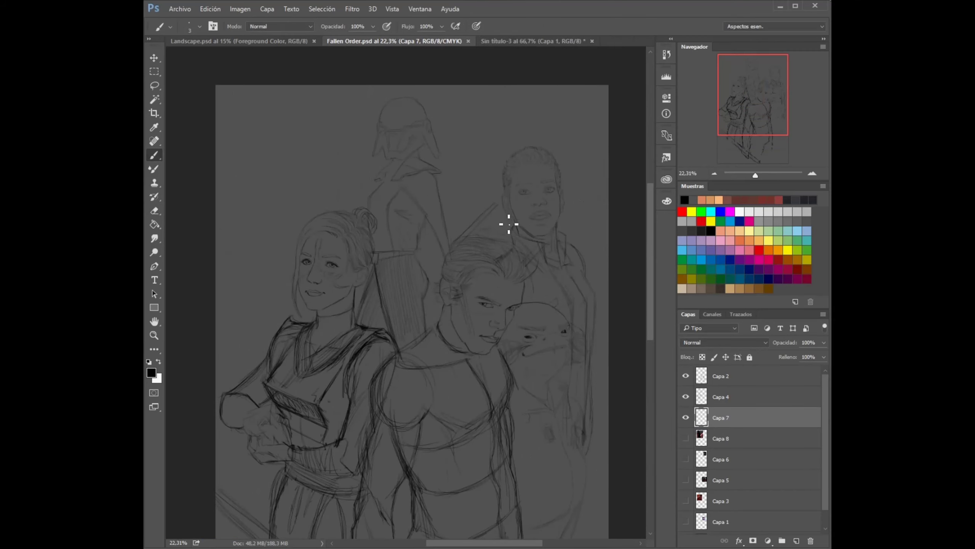
Hide the Capa 7 and Capa 4 figure layers and select the lead's sketch layer Capa 2
{"action": "scroll", "coordinate": [407, 153], "scroll_direction": "down", "scroll_amount": 5}
{"action": "key", "text": "ctrl+t"}
{"action": "left_click_drag", "start_coordinate": [430, 180], "coordinate": [432, 161]}
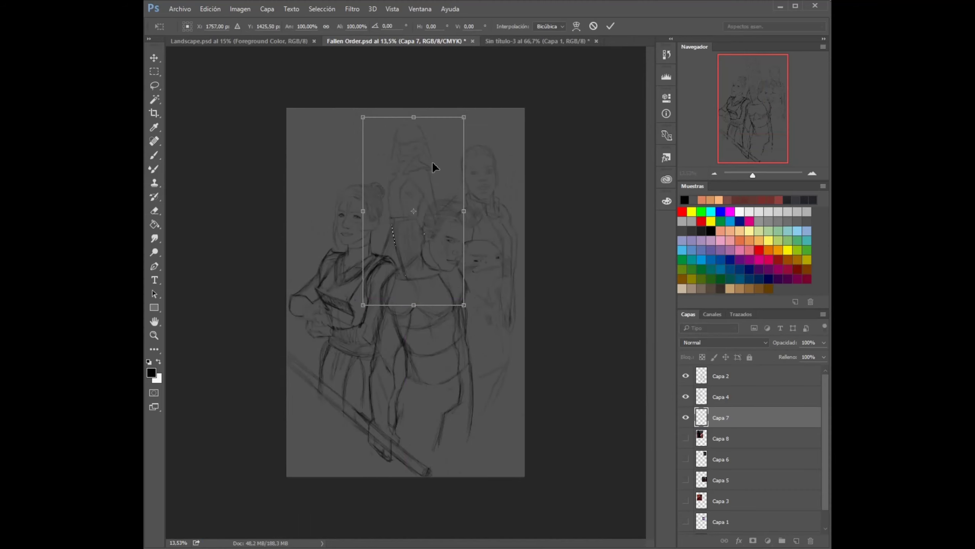
{"action": "key", "text": "Escape"}
{"action": "key", "text": "l"}
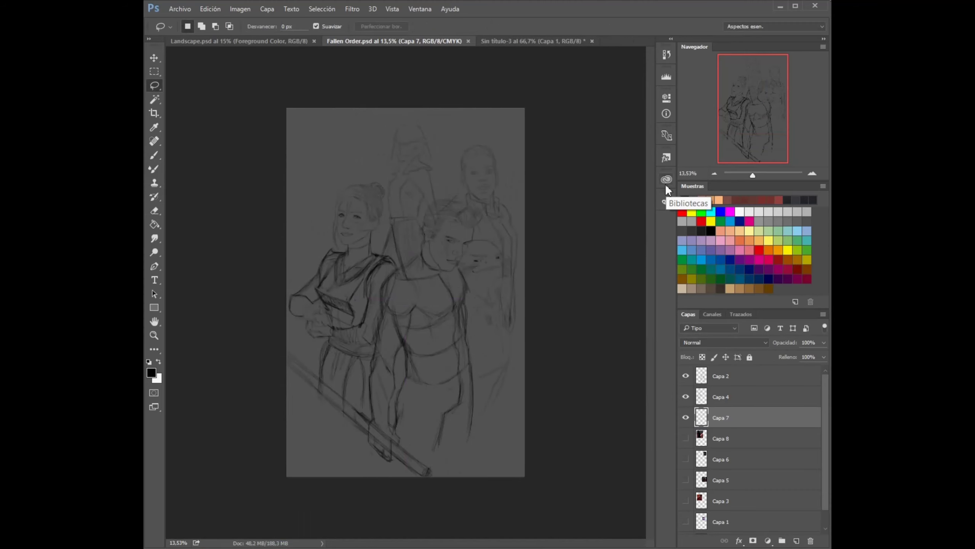
{"action": "key", "text": "ctrl+plus"}
{"action": "key", "text": "b"}
{"action": "left_click", "coordinate": [685, 417]}
{"action": "left_click", "coordinate": [686, 397]}
{"action": "left_click", "coordinate": [710, 380]}
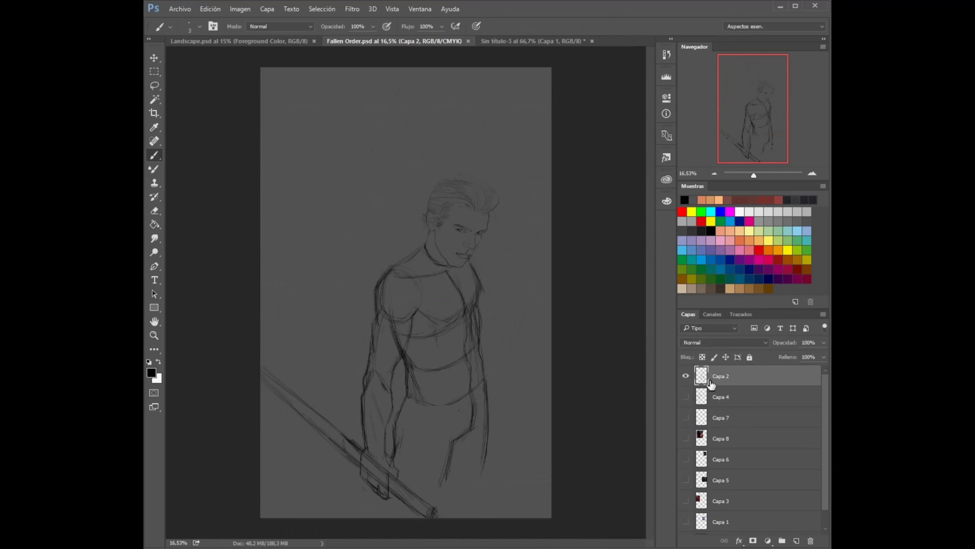
Fade the Capa 2 sketch to 30% and add a new layer named INKS above it
{"action": "key", "text": "3"}
{"action": "left_click", "coordinate": [796, 540]}
{"action": "double_click", "coordinate": [721, 376]}
{"action": "type", "text": "INKS"}
{"action": "key", "text": "Return"}
Ink the collar's inner and outer edges and the diagonal chest strap
{"action": "scroll", "coordinate": [457, 341], "scroll_direction": "up", "scroll_amount": 3}
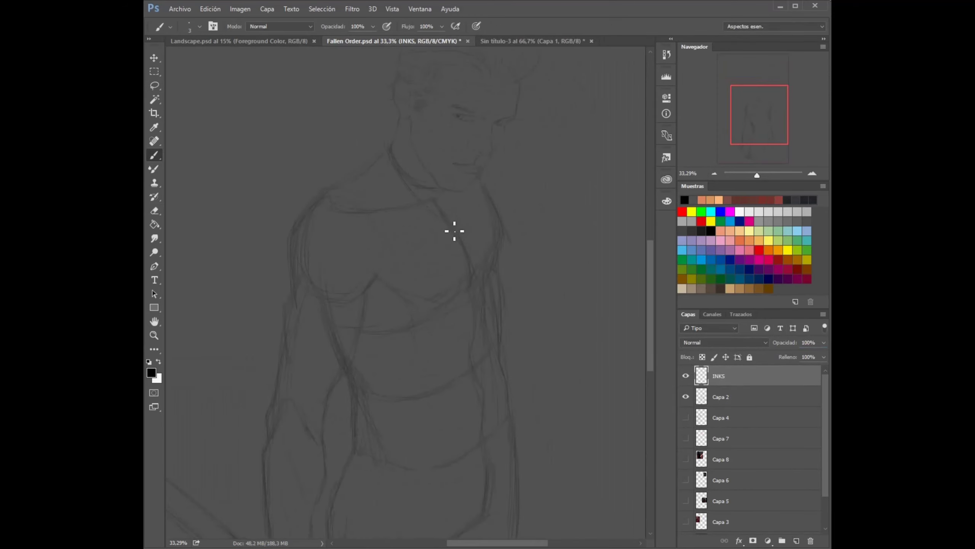
{"action": "left_click_drag", "start_coordinate": [395, 201], "coordinate": [461, 246]}
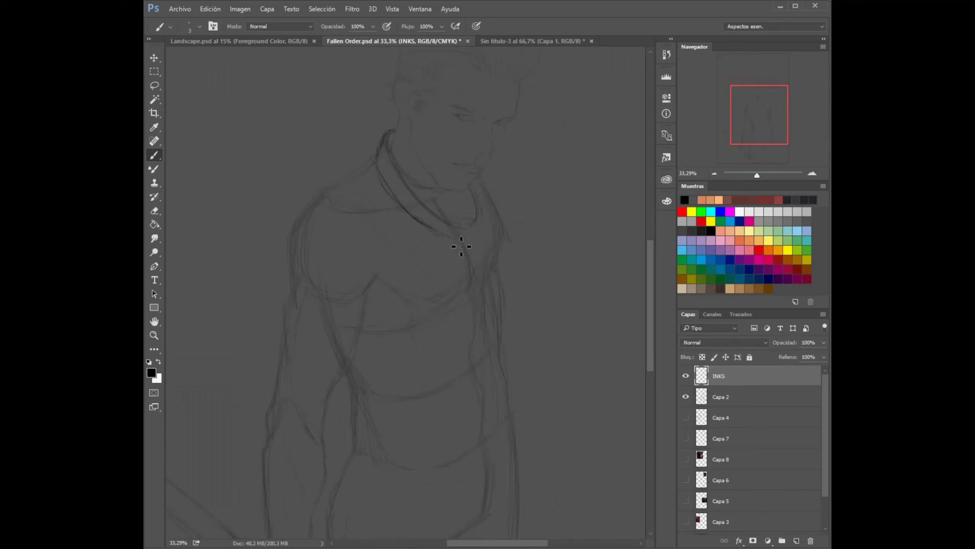
{"action": "left_click_drag", "start_coordinate": [375, 182], "coordinate": [474, 238]}
{"action": "left_click_drag", "start_coordinate": [426, 205], "coordinate": [475, 221]}
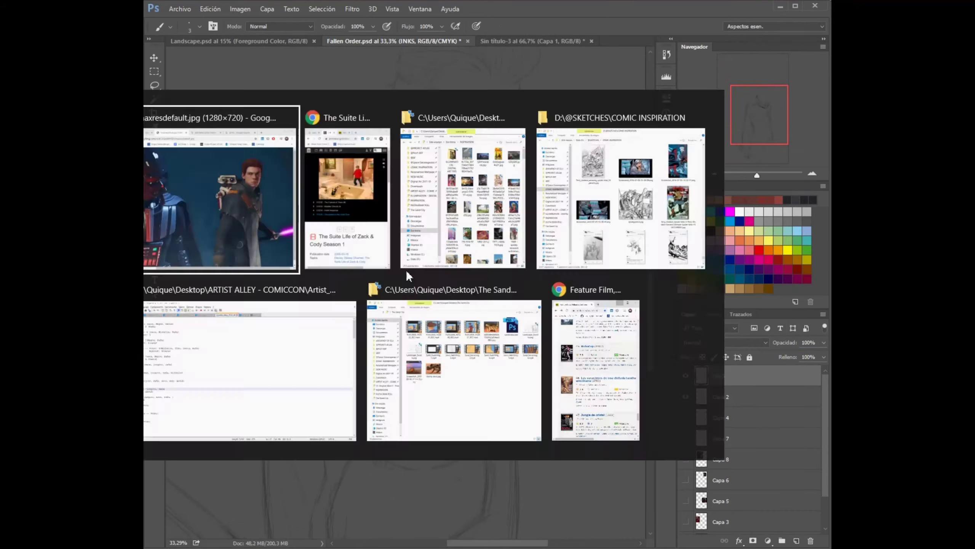
{"action": "mouse_move", "coordinate": [406, 233]}
{"action": "left_mouse_down"}
{"action": "mouse_move", "coordinate": [464, 308]}
{"action": "mouse_move", "coordinate": [503, 300]}
{"action": "left_mouse_up"}
{"action": "mouse_move", "coordinate": [407, 261]}
{"action": "left_mouse_down"}
{"action": "mouse_move", "coordinate": [483, 323]}
{"action": "mouse_move", "coordinate": [505, 327]}
{"action": "mouse_move", "coordinate": [501, 256]}
{"action": "left_mouse_up"}
{"action": "scroll", "coordinate": [528, 223], "scroll_direction": "down", "scroll_amount": 2}
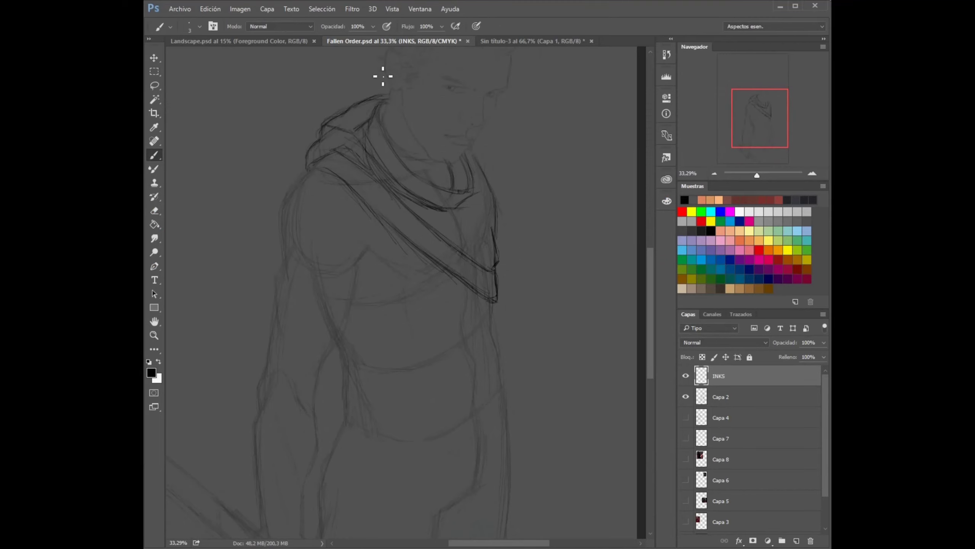
Ink the hood's top line and redraw its left edge after erasing rough strokes
{"action": "left_click_drag", "start_coordinate": [327, 125], "coordinate": [398, 94]}
{"action": "left_click_drag", "start_coordinate": [315, 123], "coordinate": [348, 132]}
{"action": "key", "text": "e"}
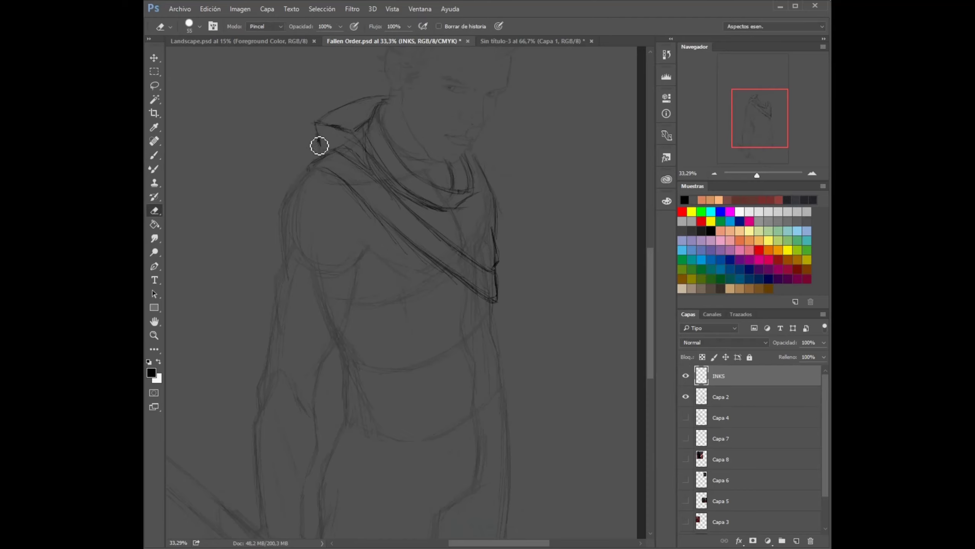
{"action": "mouse_move", "coordinate": [313, 150]}
{"action": "left_mouse_down"}
{"action": "mouse_move", "coordinate": [310, 177]}
{"action": "mouse_move", "coordinate": [320, 146]}
{"action": "left_mouse_up"}
{"action": "key", "text": "b"}
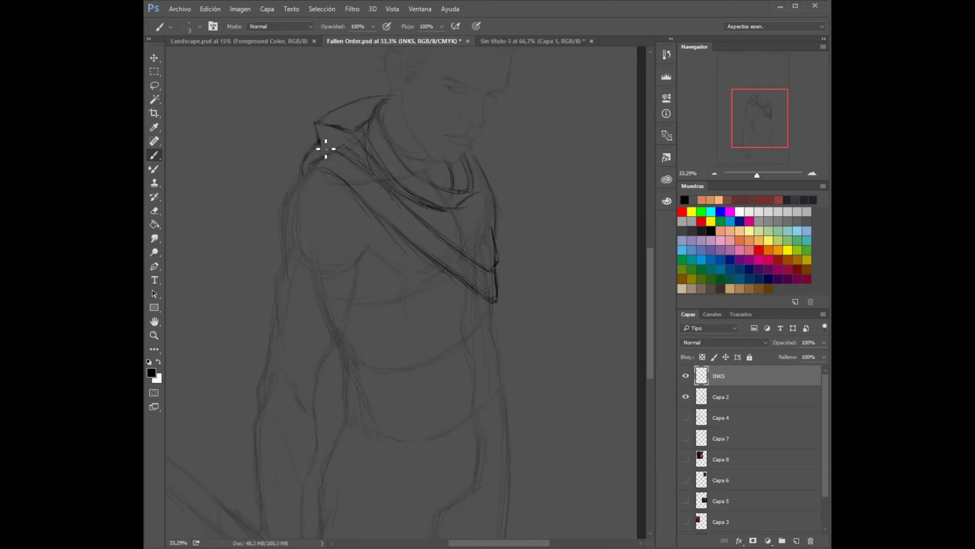
{"action": "left_click_drag", "start_coordinate": [283, 197], "coordinate": [311, 173]}
Ink the arm's left edge, the coat's lower contour, hem and right edge, then save
{"action": "mouse_move", "coordinate": [275, 230]}
{"action": "left_mouse_down"}
{"action": "mouse_move", "coordinate": [268, 317]}
{"action": "mouse_move", "coordinate": [369, 387]}
{"action": "left_mouse_up"}
{"action": "left_click_drag", "start_coordinate": [267, 321], "coordinate": [266, 335]}
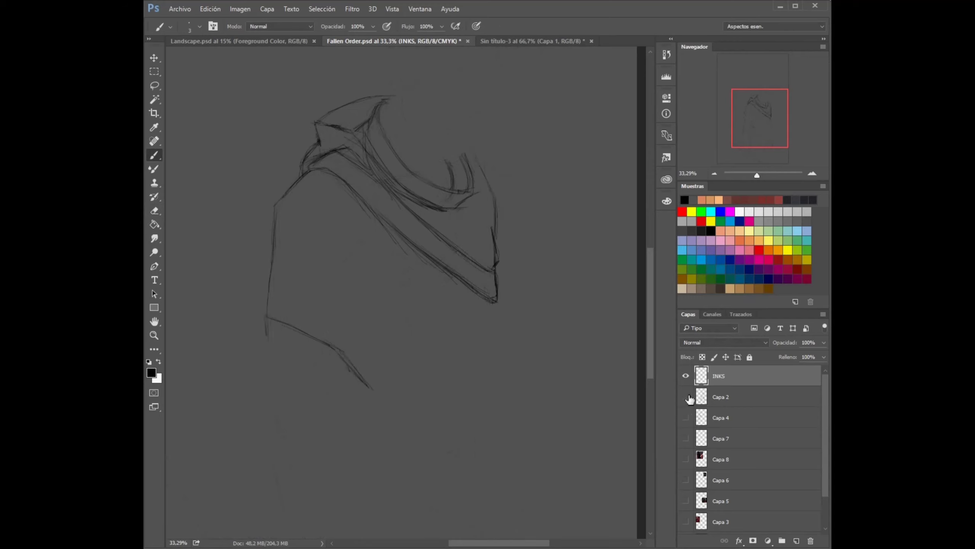
{"action": "left_click_drag", "start_coordinate": [348, 347], "coordinate": [331, 257]}
{"action": "left_click_drag", "start_coordinate": [402, 478], "coordinate": [375, 359]}
{"action": "left_click_drag", "start_coordinate": [409, 505], "coordinate": [462, 478]}
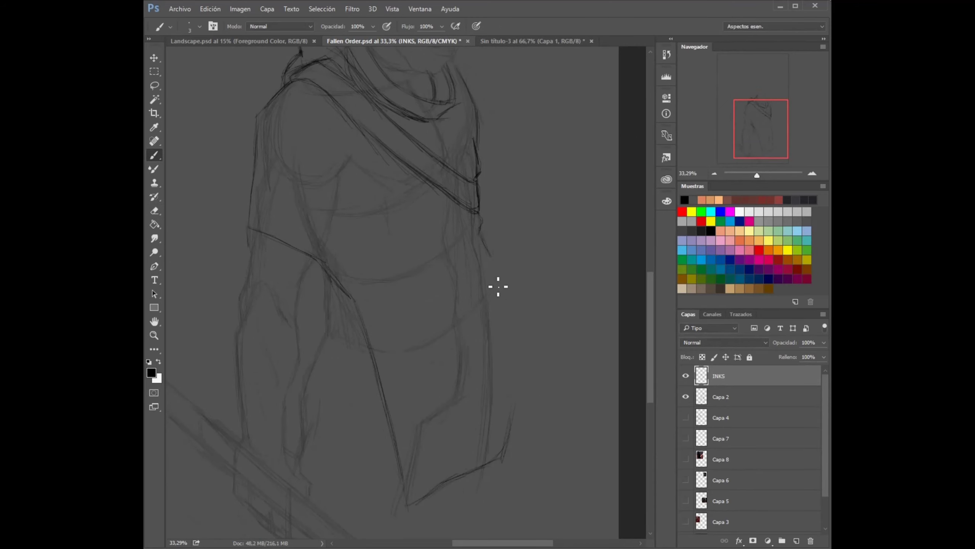
{"action": "left_click_drag", "start_coordinate": [521, 397], "coordinate": [504, 445]}
{"action": "key", "text": "ctrl+s"}
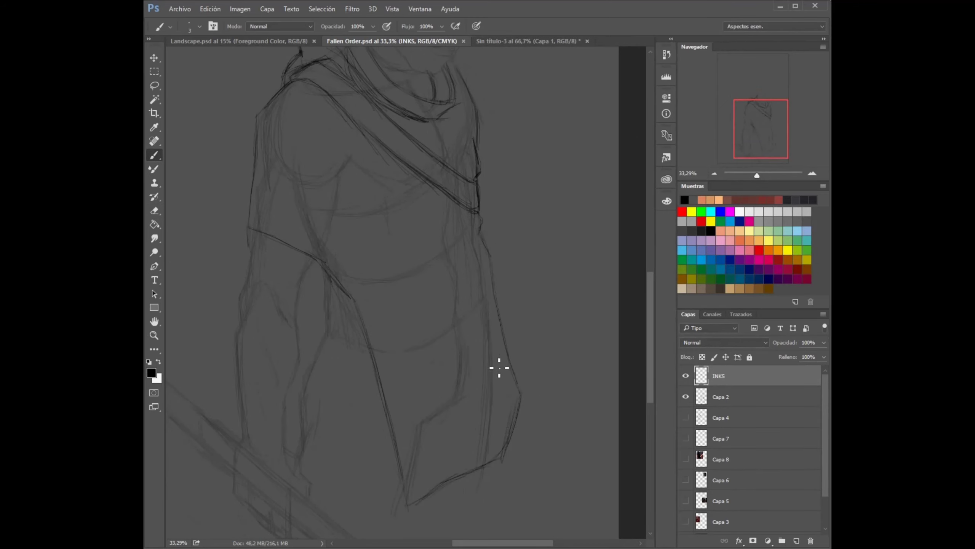
{"action": "left_click", "coordinate": [496, 366]}
Lasso the misplaced arm lines and rotate them to a better angle
{"action": "scroll", "coordinate": [261, 268], "scroll_direction": "down", "scroll_amount": 3}
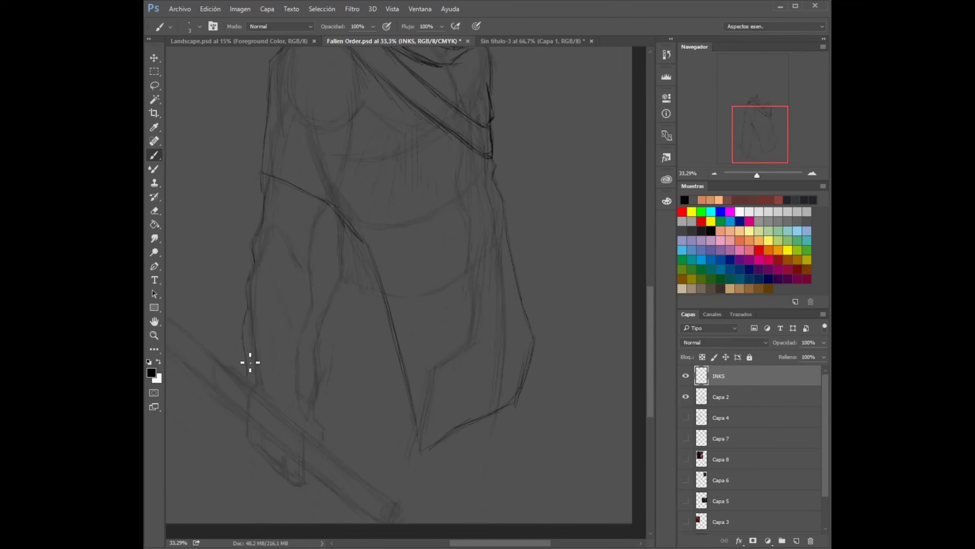
{"action": "scroll", "coordinate": [333, 272], "scroll_direction": "left", "scroll_amount": 1}
{"action": "scroll", "coordinate": [314, 348], "scroll_direction": "up", "scroll_amount": 1}
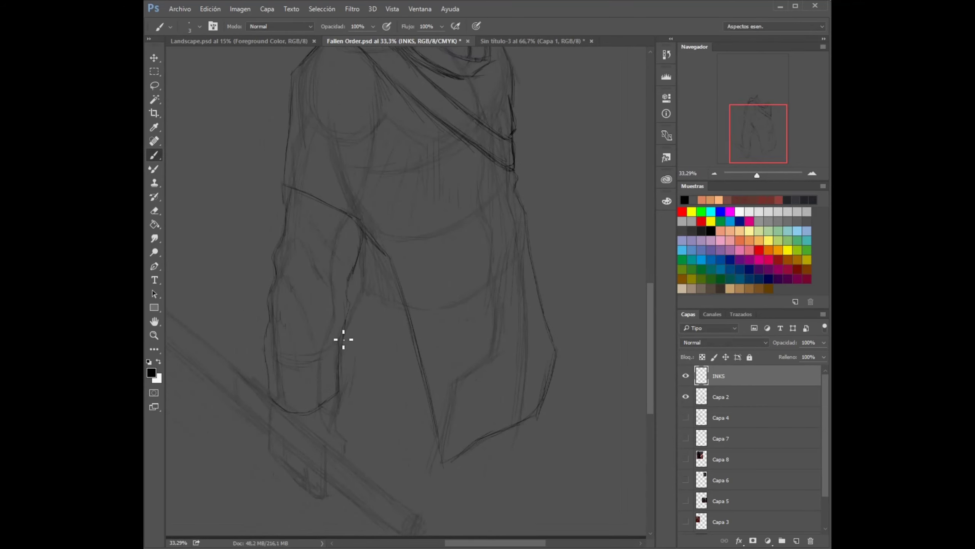
{"action": "scroll", "coordinate": [335, 254], "scroll_direction": "down", "scroll_amount": 5}
{"action": "scroll", "coordinate": [455, 215], "scroll_direction": "up", "scroll_amount": 5}
{"action": "scroll", "coordinate": [348, 283], "scroll_direction": "down", "scroll_amount": 2}
{"action": "key", "text": "l"}
{"action": "left_click_drag", "start_coordinate": [305, 271], "coordinate": [283, 136]}
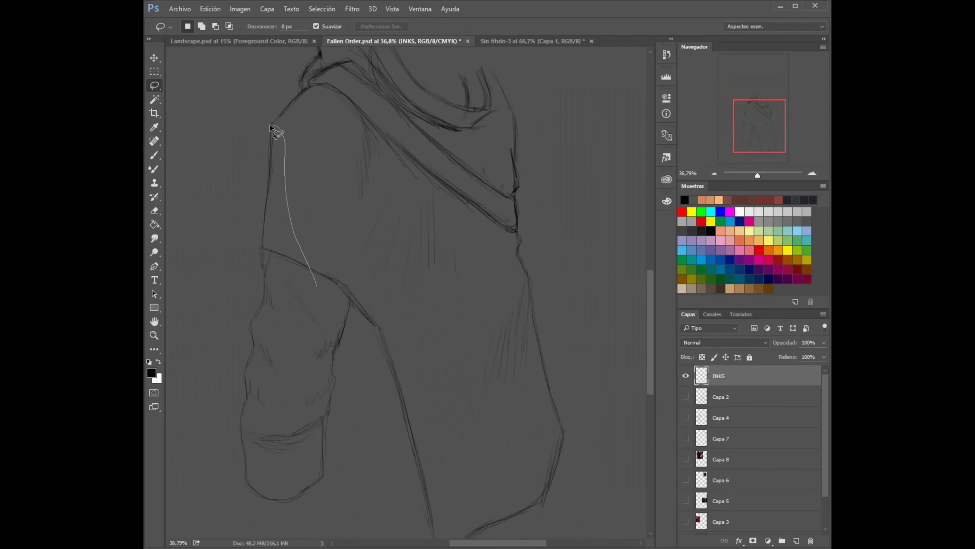
{"action": "key", "text": "ctrl+t"}
{"action": "left_click_drag", "start_coordinate": [311, 220], "coordinate": [298, 212]}
{"action": "key", "text": "Return"}
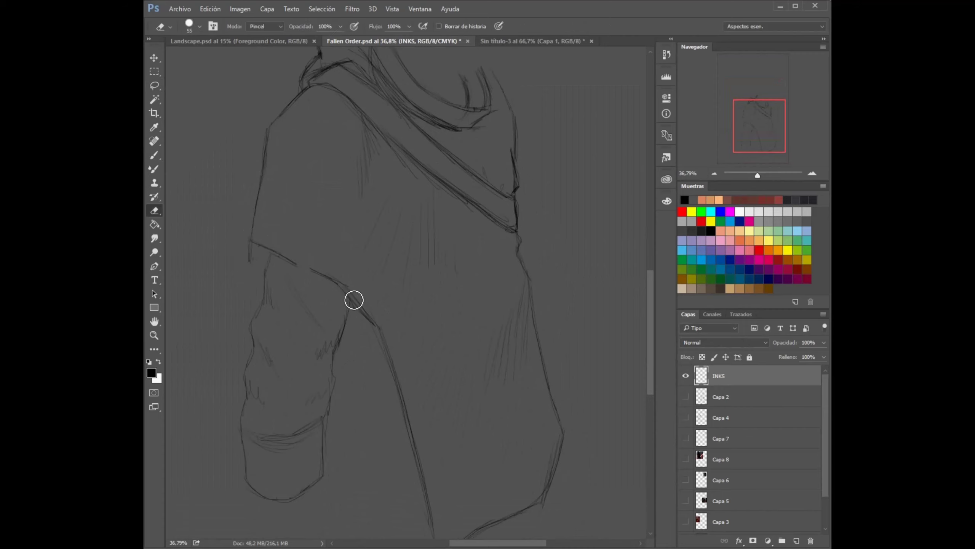
Select the lower arm lines and shift them up and left
{"action": "mouse_move", "coordinate": [341, 497]}
{"action": "left_mouse_down"}
{"action": "mouse_move", "coordinate": [354, 370]}
{"action": "mouse_move", "coordinate": [327, 468]}
{"action": "left_mouse_up"}
{"action": "key", "text": "ctrl+t"}
{"action": "left_click_drag", "start_coordinate": [323, 321], "coordinate": [305, 312]}
{"action": "key", "text": "Return"}
{"action": "scroll", "coordinate": [324, 336], "scroll_direction": "down", "scroll_amount": 5}
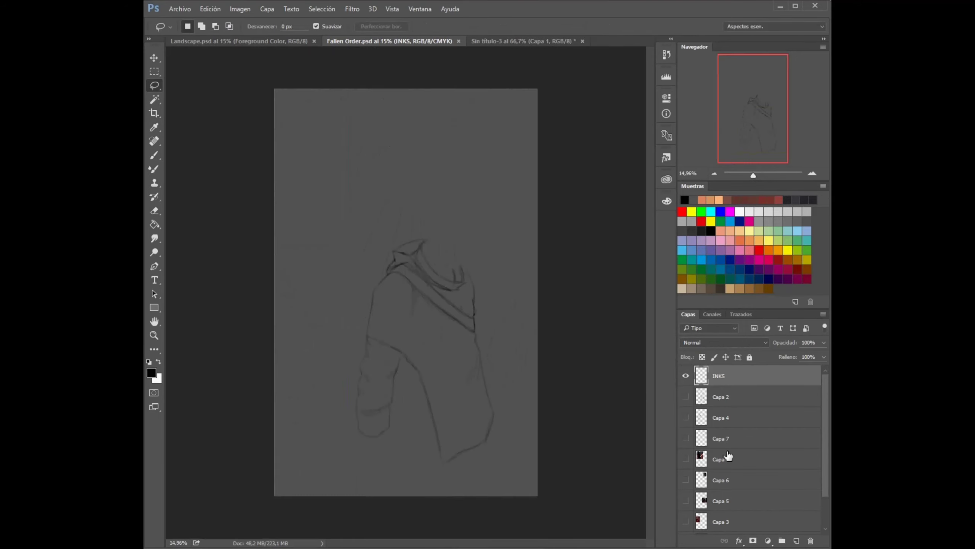
Ink the sleeve hatch marks and the wrist and hand contours, undoing false starts
{"action": "left_click", "coordinate": [686, 397]}
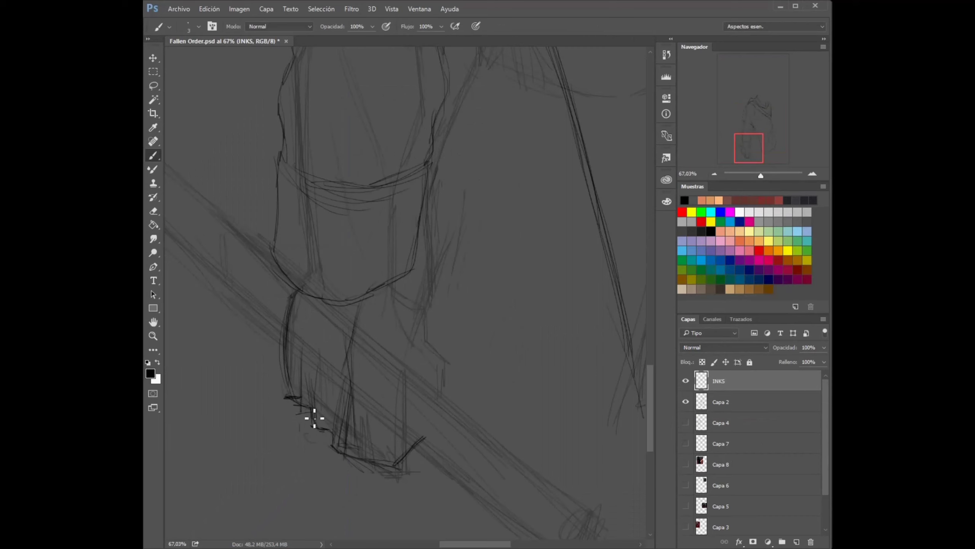
{"action": "left_click_drag", "start_coordinate": [314, 418], "coordinate": [299, 411]}
{"action": "mouse_move", "coordinate": [384, 284]}
{"action": "left_mouse_down"}
{"action": "mouse_move", "coordinate": [421, 307]}
{"action": "mouse_move", "coordinate": [446, 392]}
{"action": "left_mouse_up"}
{"action": "left_click_drag", "start_coordinate": [384, 430], "coordinate": [417, 369]}
{"action": "key", "text": "ctrl+z"}
{"action": "mouse_move", "coordinate": [421, 304]}
{"action": "left_mouse_down"}
{"action": "mouse_move", "coordinate": [442, 388]}
{"action": "mouse_move", "coordinate": [423, 369]}
{"action": "left_mouse_up"}
{"action": "key", "text": "ctrl+z"}
{"action": "mouse_move", "coordinate": [422, 310]}
{"action": "left_mouse_down"}
{"action": "mouse_move", "coordinate": [442, 348]}
{"action": "mouse_move", "coordinate": [436, 396]}
{"action": "left_mouse_up"}
Ink the fist's left contour and bottom edge, checking with the sketch hidden
{"action": "key", "text": "e"}
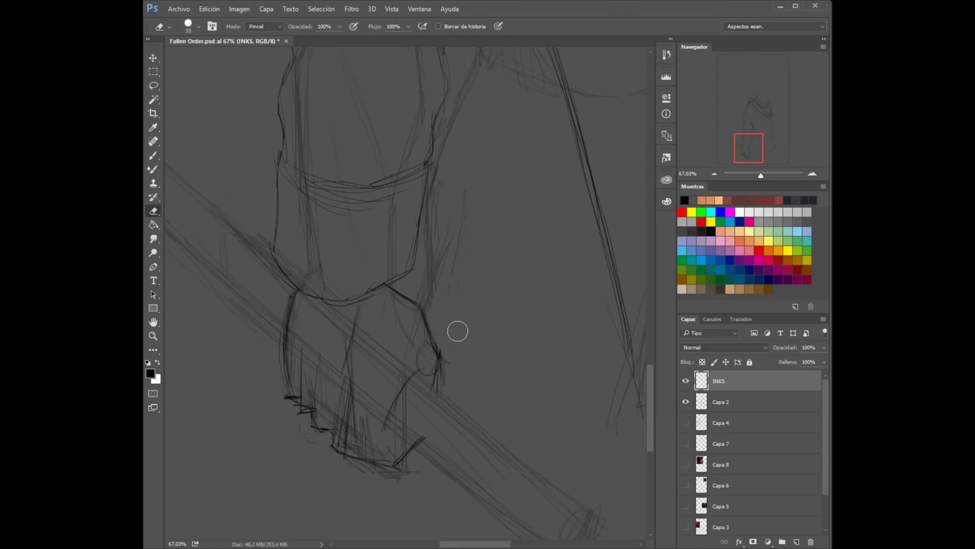
{"action": "key", "text": "b"}
{"action": "mouse_move", "coordinate": [296, 316]}
{"action": "left_mouse_down"}
{"action": "mouse_move", "coordinate": [299, 396]}
{"action": "mouse_move", "coordinate": [342, 440]}
{"action": "mouse_move", "coordinate": [403, 450]}
{"action": "left_mouse_up"}
{"action": "mouse_move", "coordinate": [343, 438]}
{"action": "left_mouse_down"}
{"action": "mouse_move", "coordinate": [347, 391]}
{"action": "mouse_move", "coordinate": [369, 464]}
{"action": "mouse_move", "coordinate": [410, 444]}
{"action": "left_mouse_up"}
{"action": "left_click", "coordinate": [685, 401]}
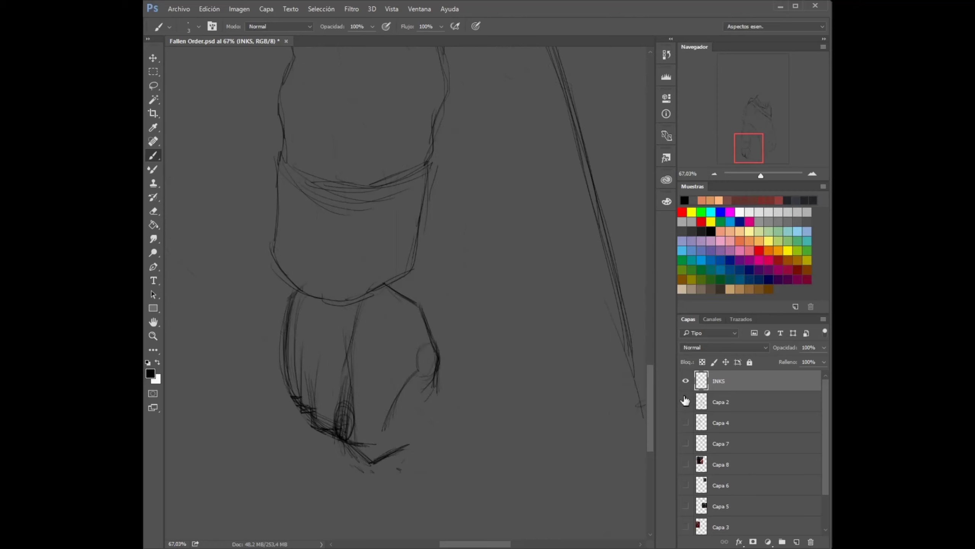
{"action": "left_click_drag", "start_coordinate": [307, 246], "coordinate": [296, 289]}
Erase stray strokes under the fist and add thin lines below it and at its heel
{"action": "left_click", "coordinate": [685, 401]}
{"action": "key", "text": "e"}
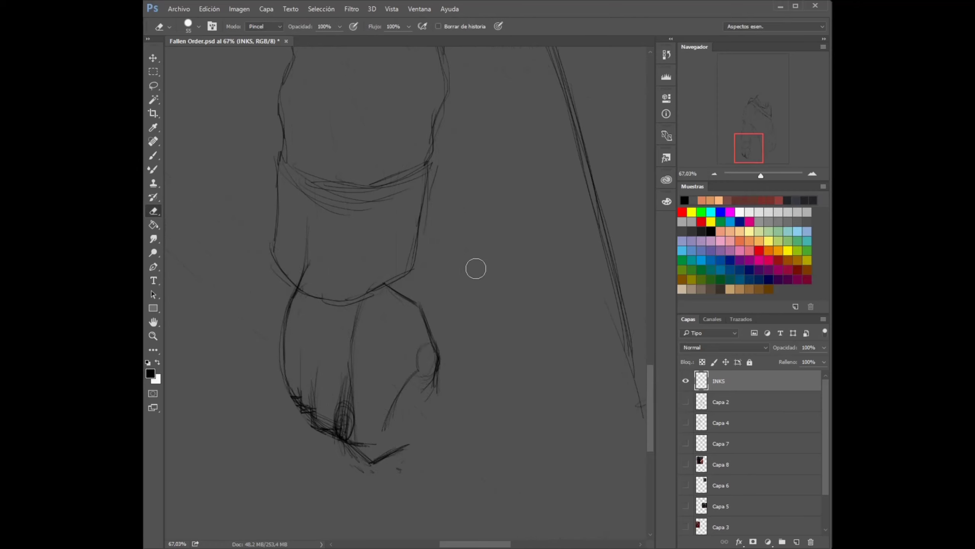
{"action": "mouse_move", "coordinate": [283, 403]}
{"action": "left_mouse_down"}
{"action": "mouse_move", "coordinate": [322, 435]}
{"action": "mouse_move", "coordinate": [416, 401]}
{"action": "left_mouse_up"}
{"action": "key", "text": "b"}
{"action": "left_click", "coordinate": [686, 401]}
{"action": "left_click_drag", "start_coordinate": [402, 383], "coordinate": [383, 432]}
{"action": "left_click_drag", "start_coordinate": [422, 377], "coordinate": [437, 367]}
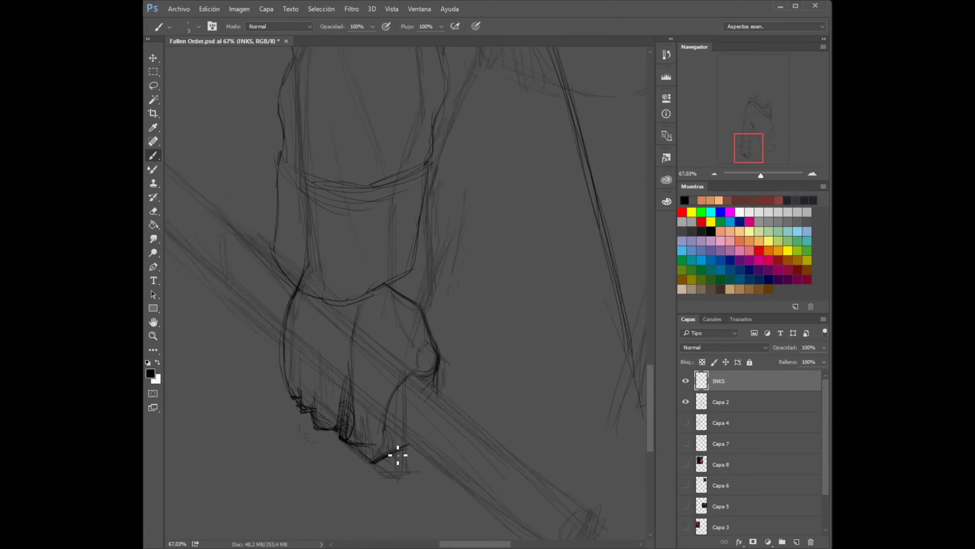
Zoom in on the lower arm and ink the curve where the sleeve meets the coat
{"action": "key", "text": "ctrl+minus"}
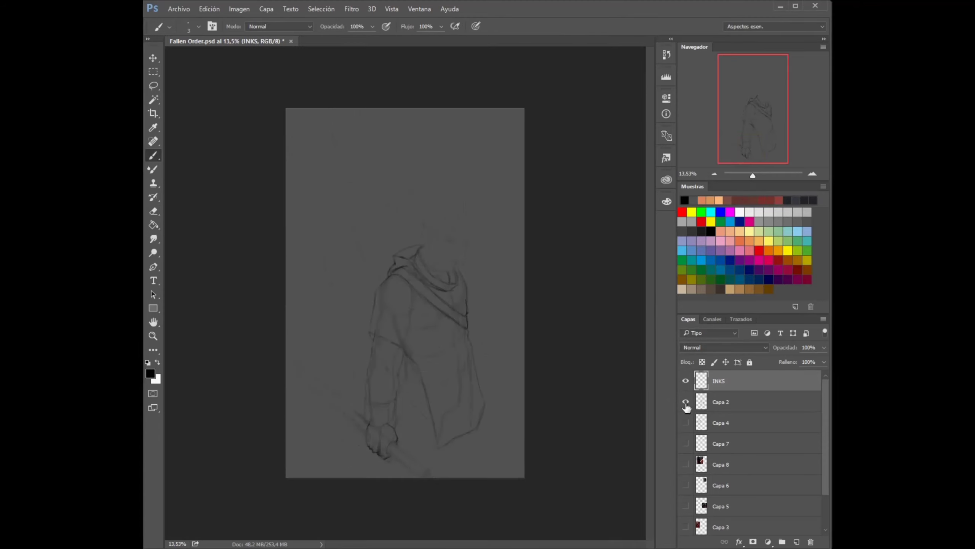
{"action": "left_click_drag", "start_coordinate": [752, 175], "coordinate": [758, 175]}
{"action": "left_click_drag", "start_coordinate": [747, 127], "coordinate": [745, 141]}
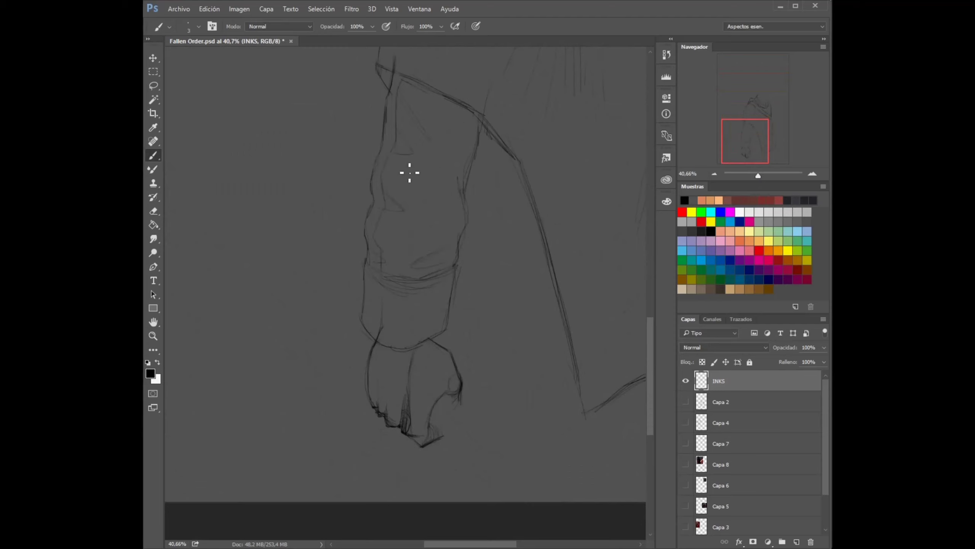
{"action": "left_click_drag", "start_coordinate": [423, 172], "coordinate": [406, 265]}
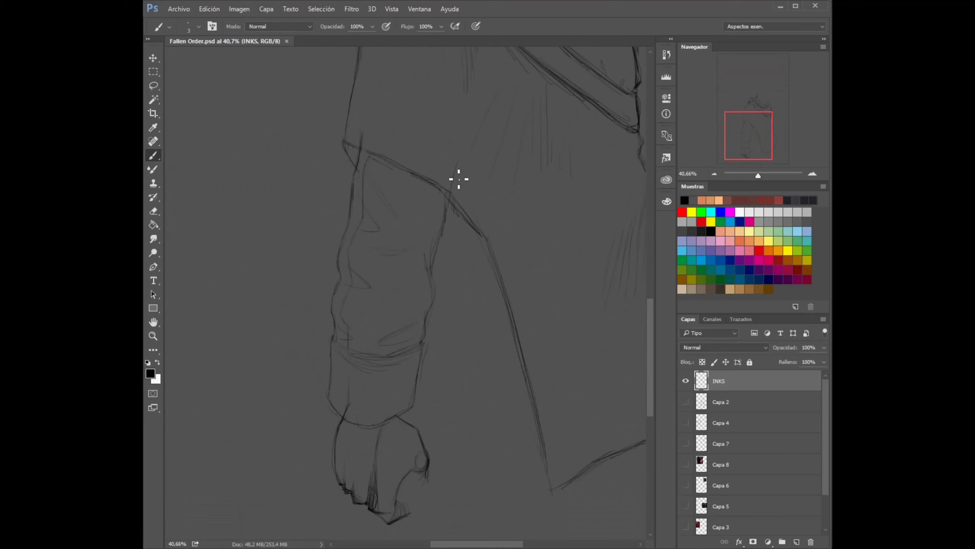
{"action": "left_click_drag", "start_coordinate": [443, 226], "coordinate": [359, 343]}
{"action": "left_click_drag", "start_coordinate": [393, 175], "coordinate": [442, 233]}
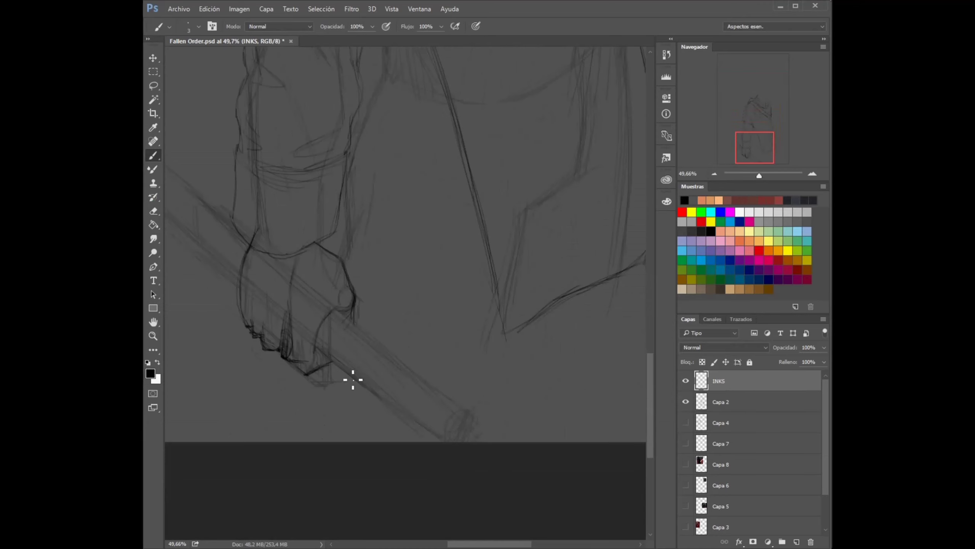
Draw the staff-end ring with an inner ellipse, then erase most of it
{"action": "mouse_move", "coordinate": [393, 404]}
{"action": "left_mouse_down"}
{"action": "mouse_move", "coordinate": [417, 380]}
{"action": "mouse_move", "coordinate": [407, 394]}
{"action": "mouse_move", "coordinate": [428, 400]}
{"action": "left_mouse_up"}
{"action": "left_click_drag", "start_coordinate": [386, 373], "coordinate": [386, 402]}
{"action": "left_click", "coordinate": [686, 402]}
{"action": "left_click_drag", "start_coordinate": [407, 388], "coordinate": [400, 419]}
Lasso the staff's end ring and scale it up
{"action": "key", "text": "l"}
{"action": "left_click_drag", "start_coordinate": [399, 374], "coordinate": [468, 381]}
{"action": "key", "text": "ctrl+t"}
{"action": "left_click_drag", "start_coordinate": [445, 421], "coordinate": [475, 430]}
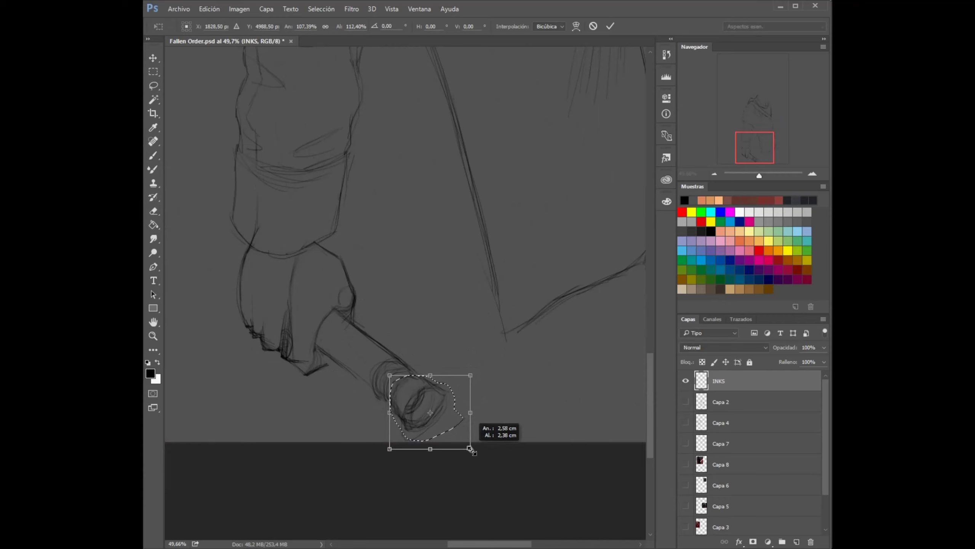
{"action": "key", "text": "Return"}
{"action": "key", "text": "ctrl+d"}
Ink the staff's end, lower edge, upper lines and the blade's edge
{"action": "key", "text": "b"}
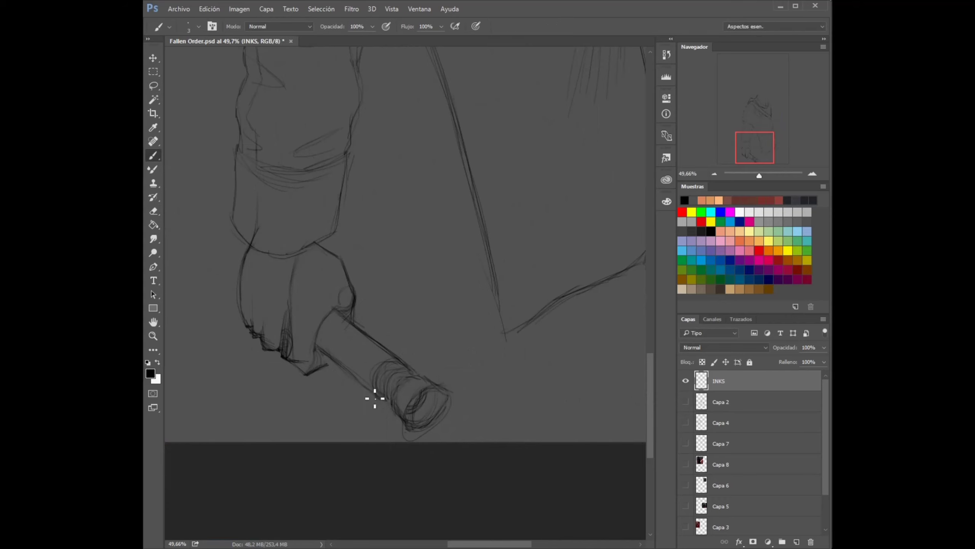
{"action": "left_click_drag", "start_coordinate": [263, 266], "coordinate": [379, 320]}
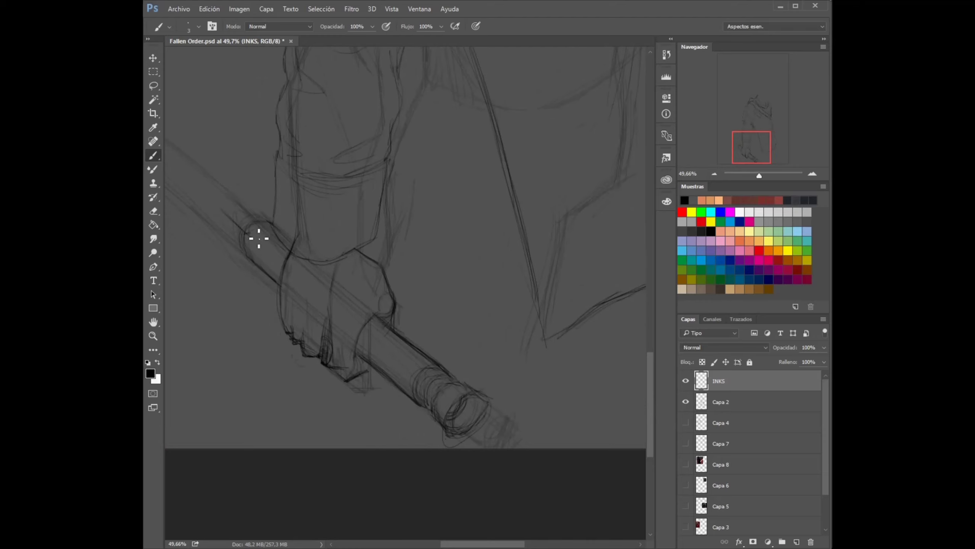
{"action": "left_click_drag", "start_coordinate": [200, 157], "coordinate": [260, 236]}
{"action": "left_click", "coordinate": [764, 177]}
{"action": "mouse_move", "coordinate": [431, 332]}
{"action": "left_mouse_down"}
{"action": "mouse_move", "coordinate": [353, 271]}
{"action": "mouse_move", "coordinate": [536, 450]}
{"action": "left_mouse_up"}
With the Capa 2 sketch hidden, ink a long line and more outline down the blade
{"action": "left_click", "coordinate": [685, 401]}
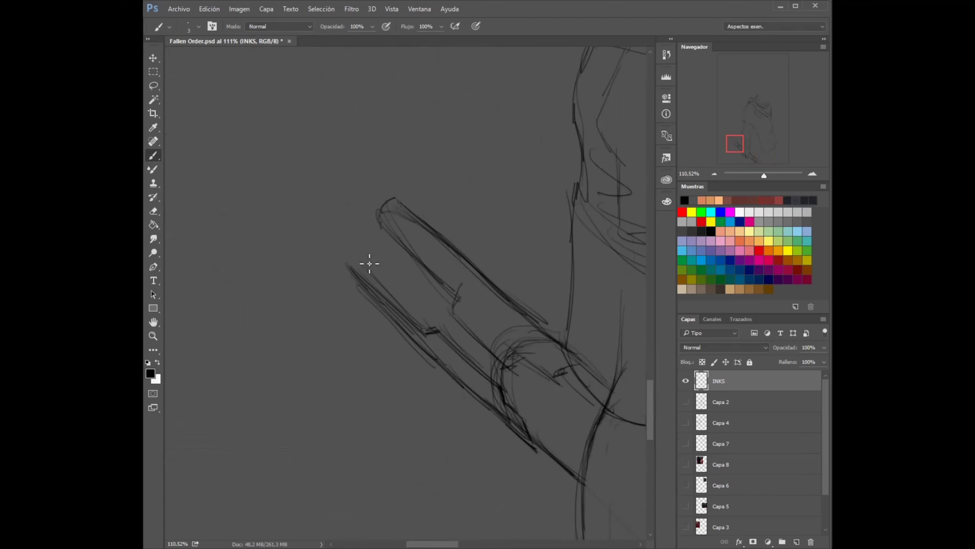
{"action": "mouse_move", "coordinate": [342, 260]}
{"action": "left_mouse_down"}
{"action": "mouse_move", "coordinate": [396, 307]}
{"action": "mouse_move", "coordinate": [432, 362]}
{"action": "mouse_move", "coordinate": [523, 387]}
{"action": "left_mouse_up"}
{"action": "key", "text": "e"}
{"action": "key", "text": "b"}
{"action": "left_click", "coordinate": [685, 402]}
{"action": "left_click_drag", "start_coordinate": [500, 308], "coordinate": [461, 323]}
{"action": "mouse_move", "coordinate": [371, 211]}
{"action": "left_mouse_down"}
{"action": "mouse_move", "coordinate": [344, 224]}
{"action": "mouse_move", "coordinate": [355, 250]}
{"action": "left_mouse_up"}
Erase the rounded blade-tip lines, then redraw and trim the blade tip
{"action": "key", "text": "e"}
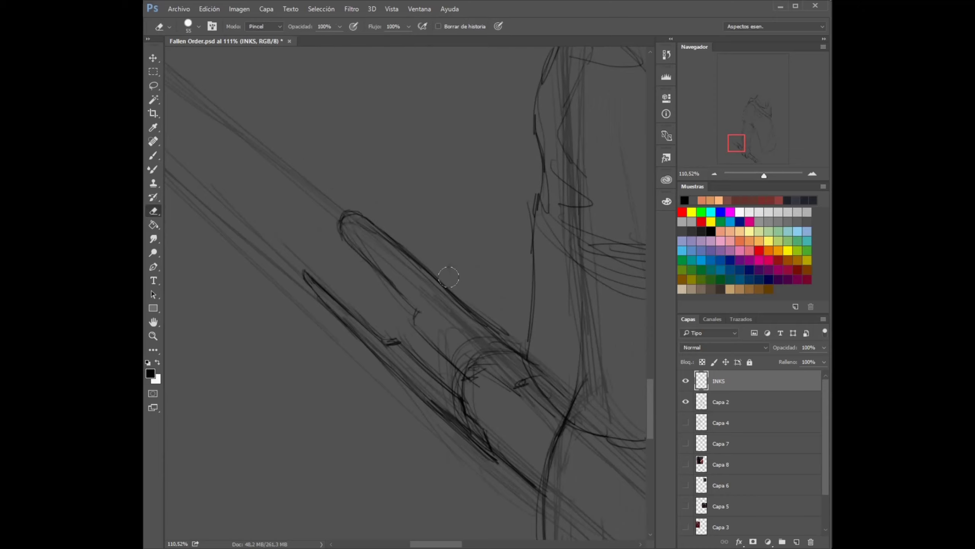
{"action": "left_click", "coordinate": [686, 401]}
{"action": "mouse_move", "coordinate": [334, 202]}
{"action": "left_mouse_down"}
{"action": "mouse_move", "coordinate": [374, 224]}
{"action": "mouse_move", "coordinate": [386, 264]}
{"action": "left_mouse_up"}
{"action": "key", "text": "b"}
{"action": "left_click_drag", "start_coordinate": [338, 219], "coordinate": [492, 323]}
{"action": "key", "text": "e"}
{"action": "key", "text": "b"}
{"action": "left_click_drag", "start_coordinate": [764, 176], "coordinate": [759, 175]}
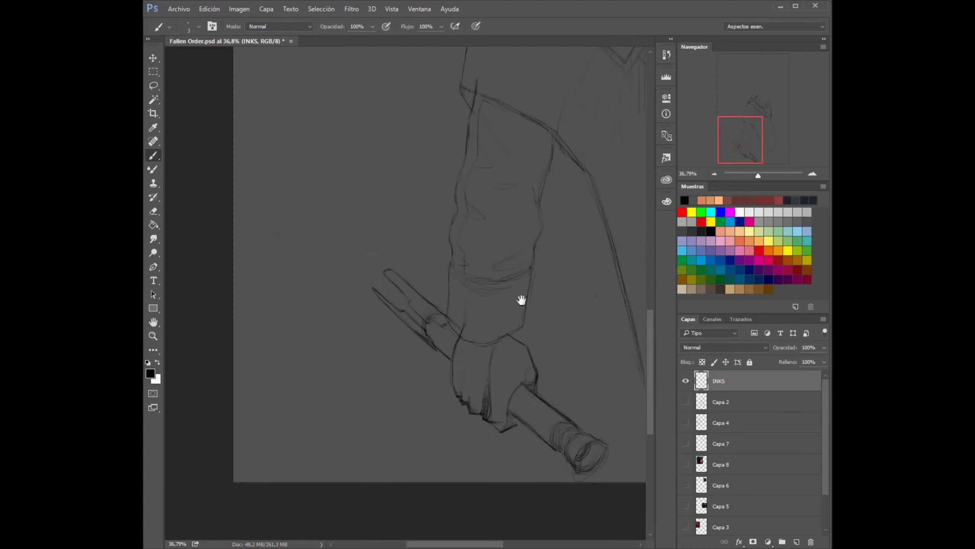
{"action": "scroll", "coordinate": [469, 356], "scroll_direction": "up", "scroll_amount": 3}
Lasso and free-transform the blade and then the blade tip
{"action": "key", "text": "l"}
{"action": "left_click_drag", "start_coordinate": [469, 300], "coordinate": [460, 384]}
{"action": "key", "text": "ctrl+t"}
{"action": "key", "text": "Return"}
{"action": "scroll", "coordinate": [601, 260], "scroll_direction": "down", "scroll_amount": 3}
{"action": "left_click_drag", "start_coordinate": [357, 246], "coordinate": [431, 330]}
{"action": "key", "text": "ctrl+t"}
{"action": "key", "text": "Return"}
{"action": "left_click_drag", "start_coordinate": [758, 176], "coordinate": [768, 176]}
Ink the blade guard strokes and notch, erasing an old curl near the guard
{"action": "key", "text": "e"}
{"action": "key", "text": "b"}
{"action": "left_click_drag", "start_coordinate": [489, 402], "coordinate": [499, 442]}
{"action": "mouse_move", "coordinate": [457, 330]}
{"action": "left_mouse_down"}
{"action": "mouse_move", "coordinate": [545, 327]}
{"action": "mouse_move", "coordinate": [545, 354]}
{"action": "left_mouse_up"}
{"action": "key", "text": "e"}
{"action": "key", "text": "b"}
{"action": "left_click_drag", "start_coordinate": [386, 232], "coordinate": [382, 263]}
Save the document, then outline the blade tip's left side and an ellipse at its end
{"action": "key", "text": "e"}
{"action": "key", "text": "ctrl+s"}
{"action": "key", "text": "b"}
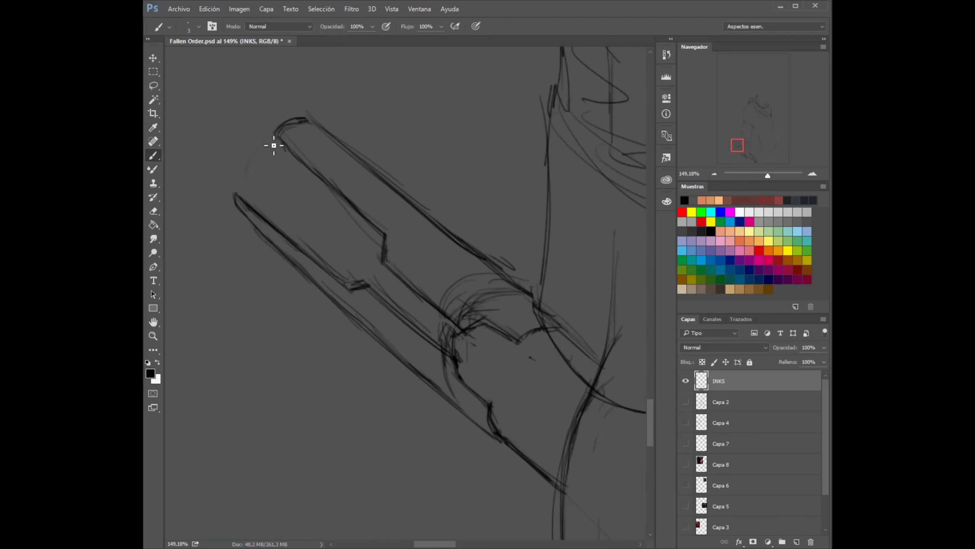
{"action": "mouse_move", "coordinate": [237, 227]}
{"action": "left_mouse_down"}
{"action": "mouse_move", "coordinate": [273, 126]}
{"action": "mouse_move", "coordinate": [257, 98]}
{"action": "mouse_move", "coordinate": [276, 150]}
{"action": "left_mouse_up"}
{"action": "mouse_move", "coordinate": [247, 113]}
{"action": "left_mouse_down"}
{"action": "mouse_move", "coordinate": [276, 163]}
{"action": "mouse_move", "coordinate": [219, 215]}
{"action": "mouse_move", "coordinate": [318, 237]}
{"action": "mouse_move", "coordinate": [261, 184]}
{"action": "left_mouse_up"}
Erase the ellipse's left arc and rework the lines near the blade tip
{"action": "key", "text": "e"}
{"action": "left_click_drag", "start_coordinate": [175, 181], "coordinate": [221, 104]}
{"action": "left_click_drag", "start_coordinate": [291, 157], "coordinate": [215, 116]}
{"action": "key", "text": "ctrl+z"}
{"action": "key", "text": "b"}
{"action": "scroll", "coordinate": [240, 192], "scroll_direction": "down", "scroll_amount": 5}
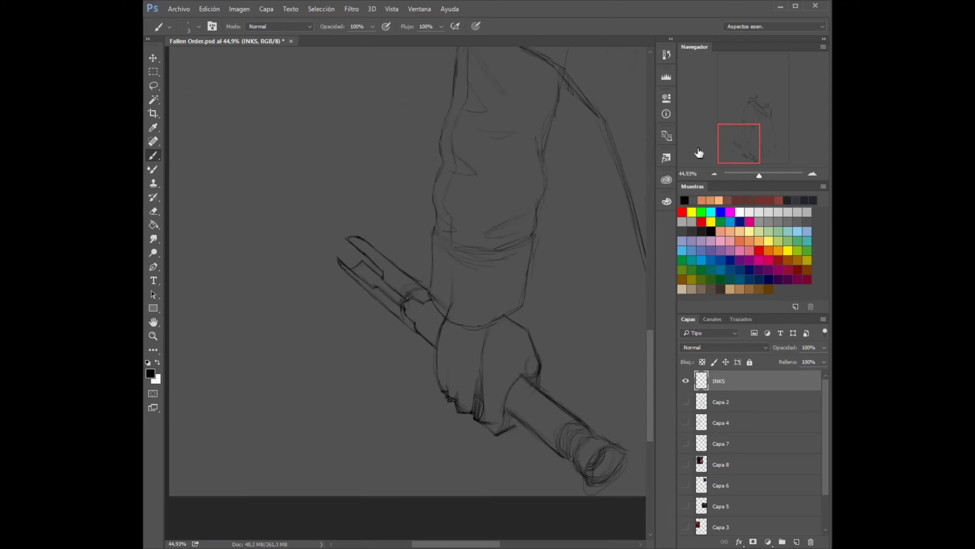
{"action": "scroll", "coordinate": [405, 290], "scroll_direction": "up", "scroll_amount": 4}
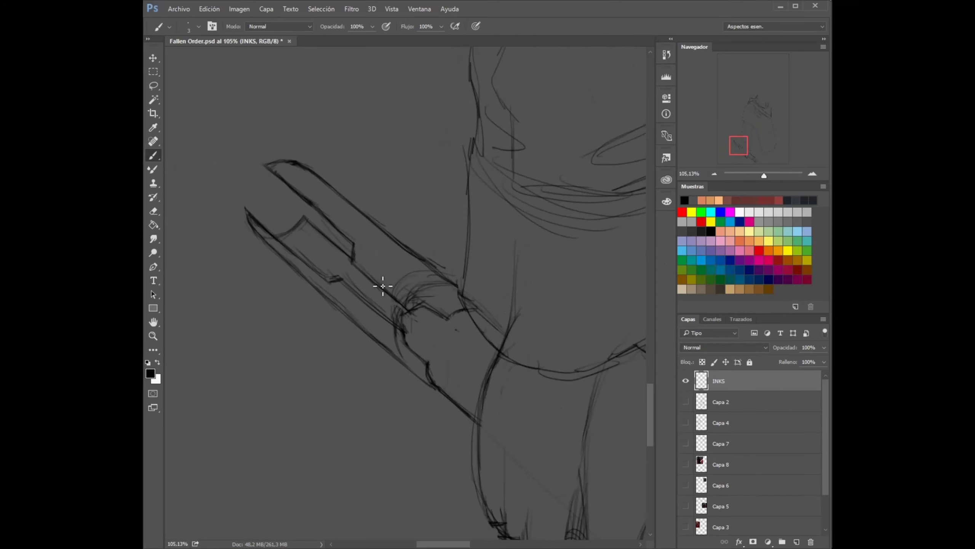
Lasso the area around the blade and move it into place
{"action": "key", "text": "l"}
{"action": "mouse_move", "coordinate": [383, 286]}
{"action": "left_mouse_down"}
{"action": "mouse_move", "coordinate": [387, 307]}
{"action": "mouse_move", "coordinate": [411, 298]}
{"action": "left_mouse_up"}
{"action": "scroll", "coordinate": [388, 307], "scroll_direction": "down", "scroll_amount": 4}
{"action": "key", "text": "ctrl+t"}
{"action": "key", "text": "Return"}
{"action": "key", "text": "ctrl+d"}
{"action": "key", "text": "b"}
{"action": "scroll", "coordinate": [487, 325], "scroll_direction": "up", "scroll_amount": 4}
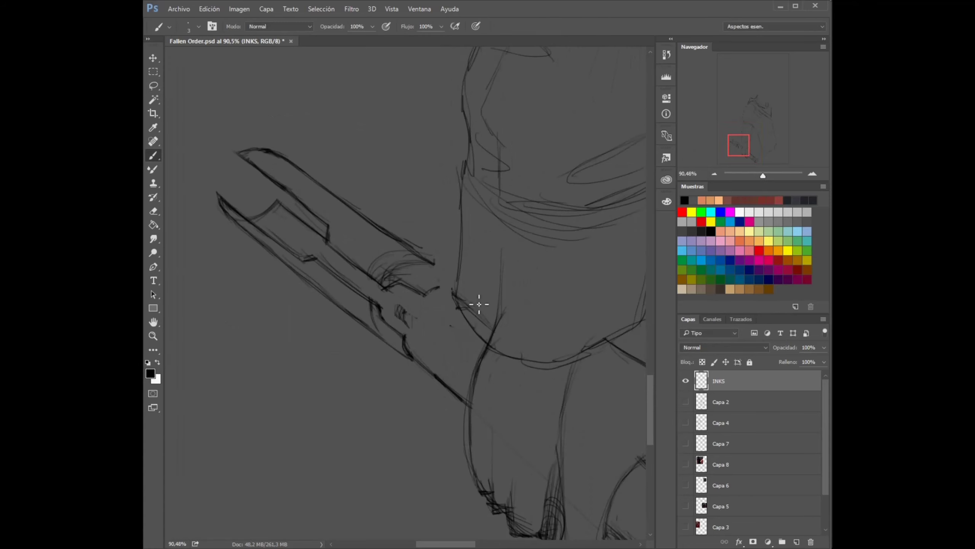
Compare the blade move, nudge a blade piece into place and ink a short stroke
{"action": "key", "text": "l"}
{"action": "key", "text": "ctrl+alt+z"}
{"action": "key", "text": "ctrl+alt+z"}
{"action": "key", "text": "ctrl+shift+z"}
{"action": "key", "text": "ctrl+shift+z"}
{"action": "mouse_move", "coordinate": [443, 228]}
{"action": "left_mouse_down"}
{"action": "mouse_move", "coordinate": [315, 229]}
{"action": "mouse_move", "coordinate": [428, 161]}
{"action": "mouse_move", "coordinate": [427, 179]}
{"action": "left_mouse_up"}
{"action": "key", "text": "ctrl+t"}
{"action": "key", "text": "Return"}
{"action": "key", "text": "ctrl+d"}
{"action": "key", "text": "b"}
{"action": "left_click_drag", "start_coordinate": [420, 302], "coordinate": [409, 290]}
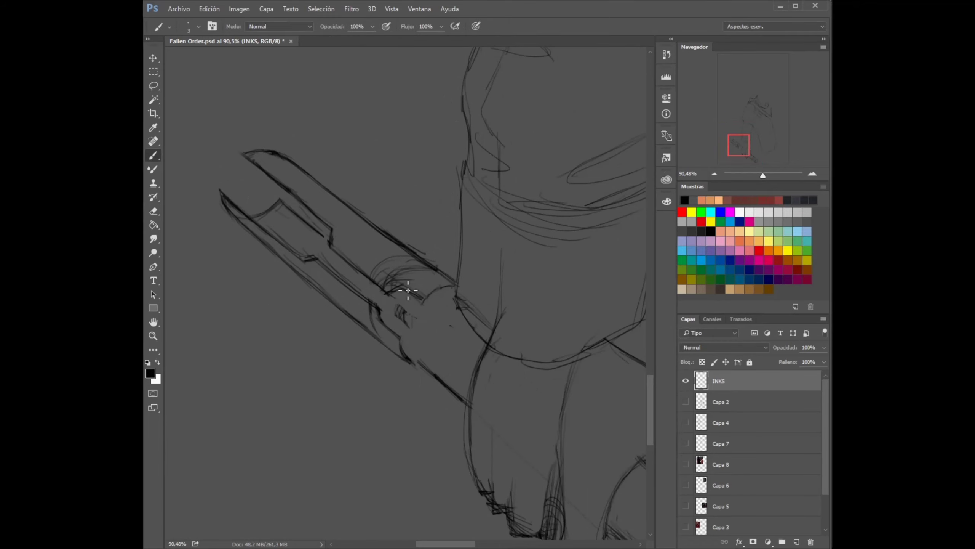
Copy the inked blade to new layer Capa 9 and shift it toward the hand
{"action": "left_click_drag", "start_coordinate": [455, 393], "coordinate": [332, 301]}
{"action": "key", "text": "l"}
{"action": "left_click_drag", "start_coordinate": [557, 384], "coordinate": [577, 458]}
{"action": "key", "text": "ctrl+j"}
{"action": "key", "text": "v"}
{"action": "left_click_drag", "start_coordinate": [242, 141], "coordinate": [290, 174]}
{"action": "key", "text": "alt+bracketleft"}
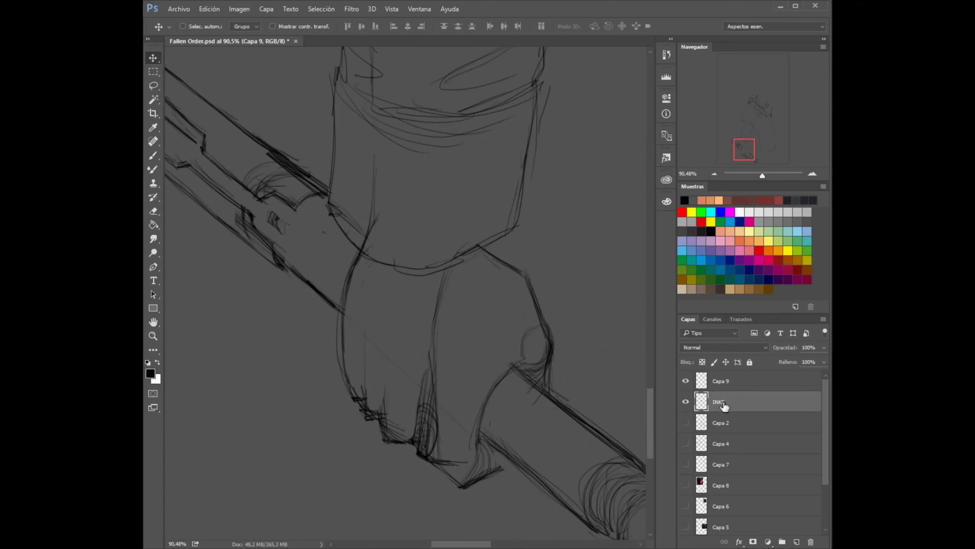
Lasso the blade and free-transform it to line up with the hilt
{"action": "left_click_drag", "start_coordinate": [272, 135], "coordinate": [307, 153]}
{"action": "key", "text": "l"}
{"action": "left_click_drag", "start_coordinate": [367, 238], "coordinate": [364, 231]}
{"action": "key", "text": "ctrl+t"}
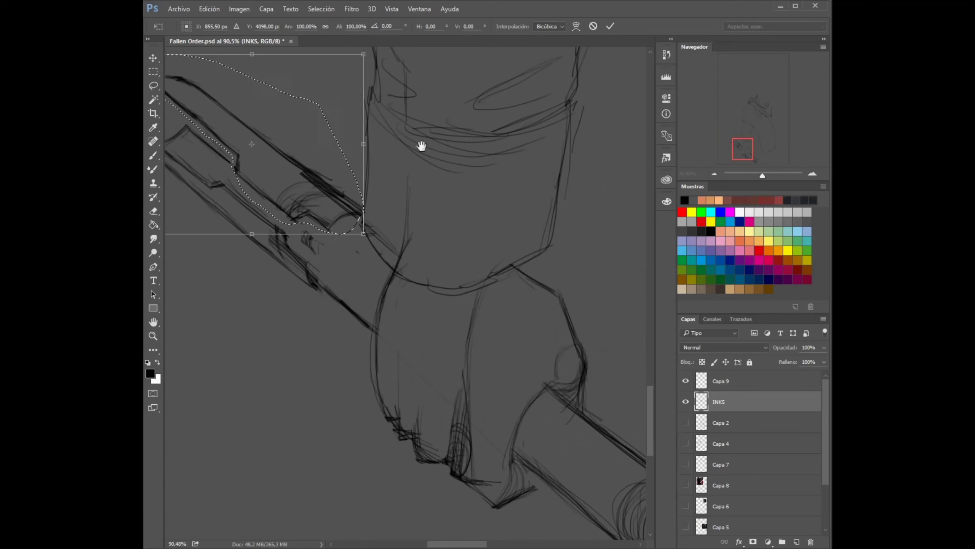
{"action": "key", "text": "Return"}
{"action": "key", "text": "ctrl+d"}
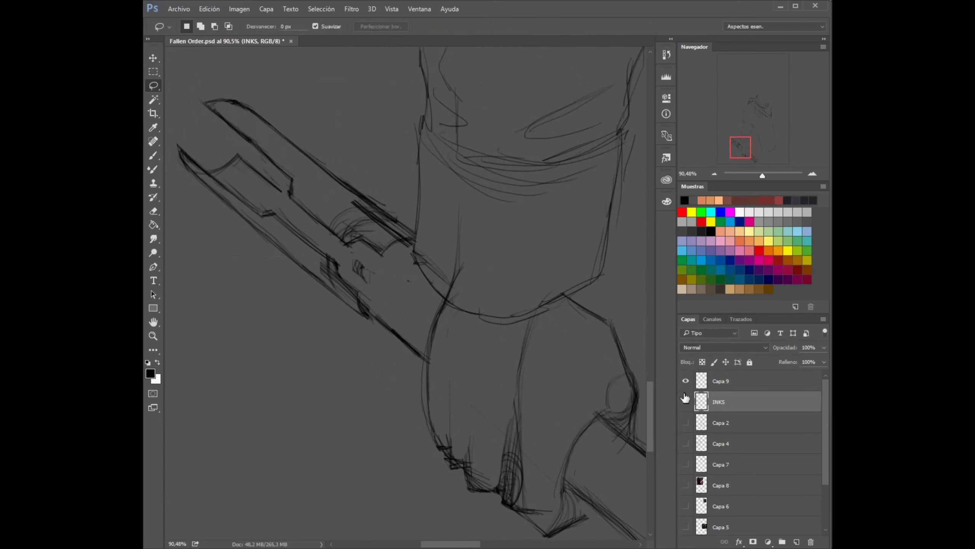
{"action": "left_click_drag", "start_coordinate": [298, 221], "coordinate": [385, 289]}
{"action": "key", "text": "ctrl+t"}
{"action": "key", "text": "Return"}
{"action": "key", "text": "ctrl+d"}
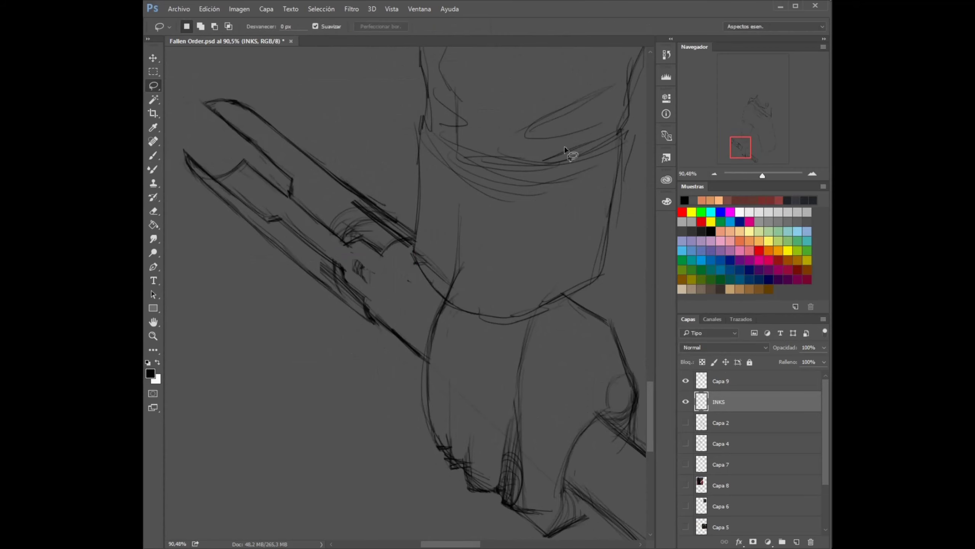
{"action": "scroll", "coordinate": [386, 289], "scroll_direction": "down", "scroll_amount": 5}
Merge Capa 9 into INKS, name the merged layer INKS, and show the Capa 2 sketch
{"action": "left_click", "coordinate": [718, 381], "text": "shift"}
{"action": "key", "text": "ctrl+e"}
{"action": "double_click", "coordinate": [722, 380]}
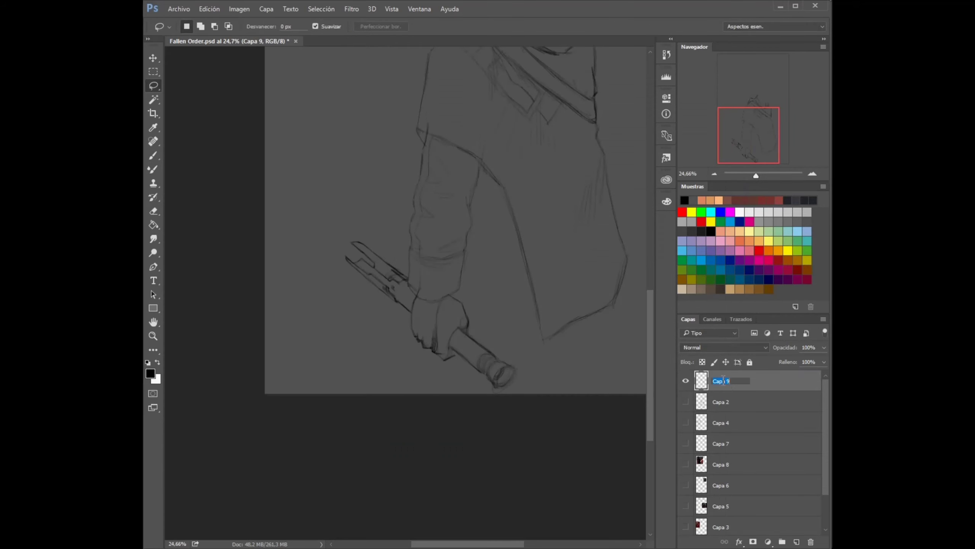
{"action": "type", "text": "INKS"}
{"action": "key", "text": "Return"}
{"action": "left_click", "coordinate": [685, 401]}
{"action": "scroll", "coordinate": [246, 301], "scroll_direction": "up", "scroll_amount": 4, "text": "alt"}
Ink concentric ovals around the coat's round buckle
{"action": "key", "text": "b"}
{"action": "mouse_move", "coordinate": [315, 319]}
{"action": "left_mouse_down"}
{"action": "mouse_move", "coordinate": [320, 331]}
{"action": "mouse_move", "coordinate": [282, 345]}
{"action": "left_mouse_up"}
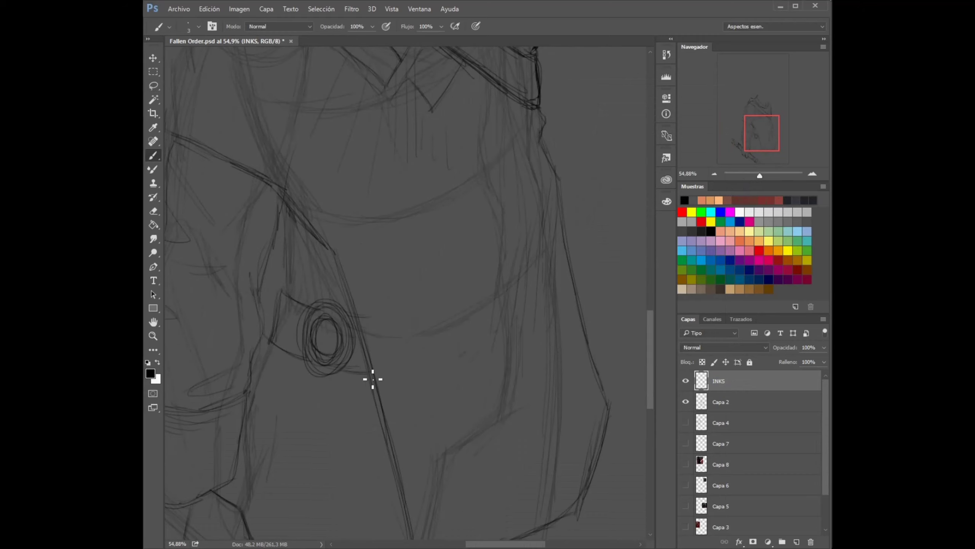
{"action": "scroll", "coordinate": [387, 198], "scroll_direction": "left", "scroll_amount": 2}
{"action": "scroll", "coordinate": [388, 198], "scroll_direction": "down", "scroll_amount": 2}
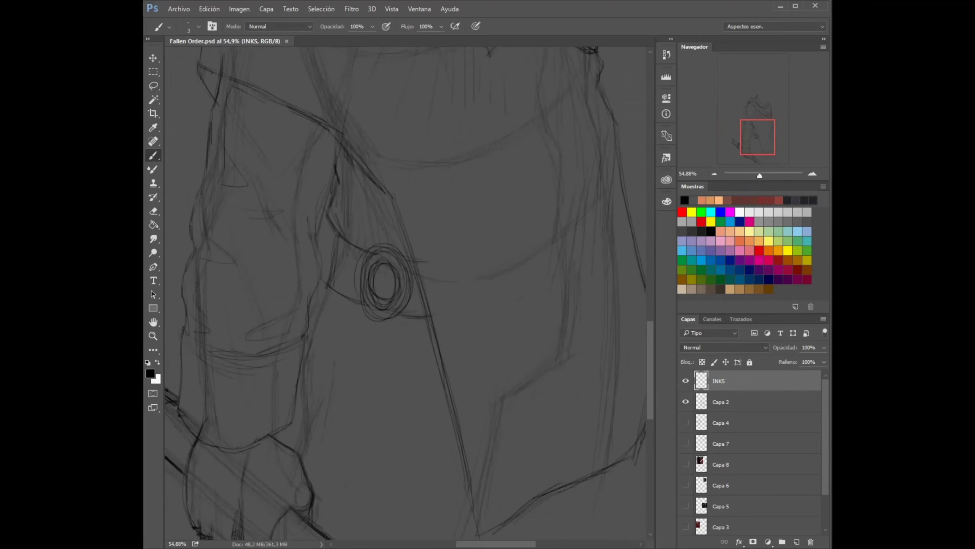
{"action": "scroll", "coordinate": [275, 345], "scroll_direction": "down", "scroll_amount": 3}
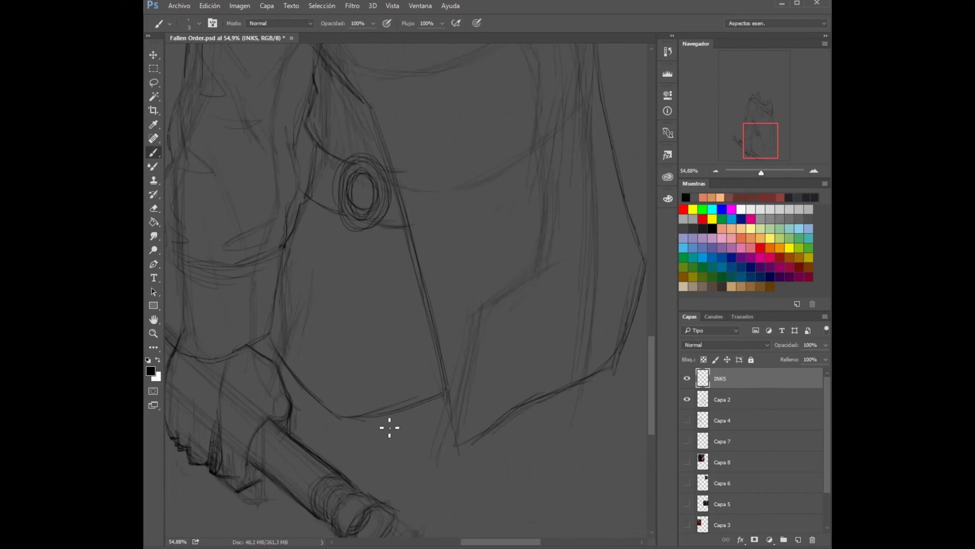
{"action": "scroll", "coordinate": [461, 402], "scroll_direction": "down", "scroll_amount": 3}
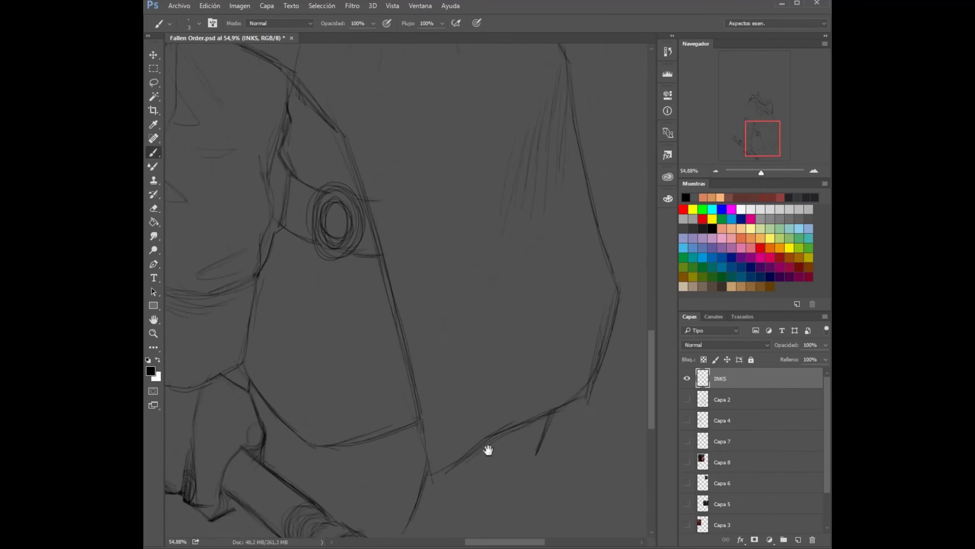
{"action": "scroll", "coordinate": [509, 257], "scroll_direction": "down", "scroll_amount": 5}
With the Capa 2 sketch showing, ink the face's lower jawline and chin contour
{"action": "key", "text": "e"}
{"action": "left_click", "coordinate": [687, 399]}
{"action": "key", "text": "b"}
{"action": "scroll", "coordinate": [441, 134], "scroll_direction": "up", "scroll_amount": 10}
{"action": "left_click_drag", "start_coordinate": [252, 181], "coordinate": [346, 419]}
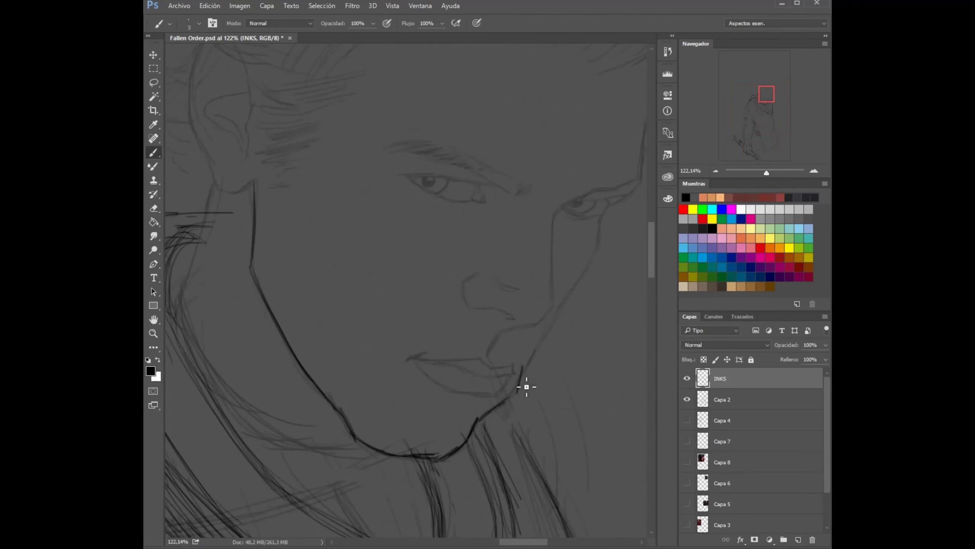
Ink the right jawline and pupil, the left eyebrow hatching and the left eye
{"action": "left_click_drag", "start_coordinate": [549, 349], "coordinate": [603, 222]}
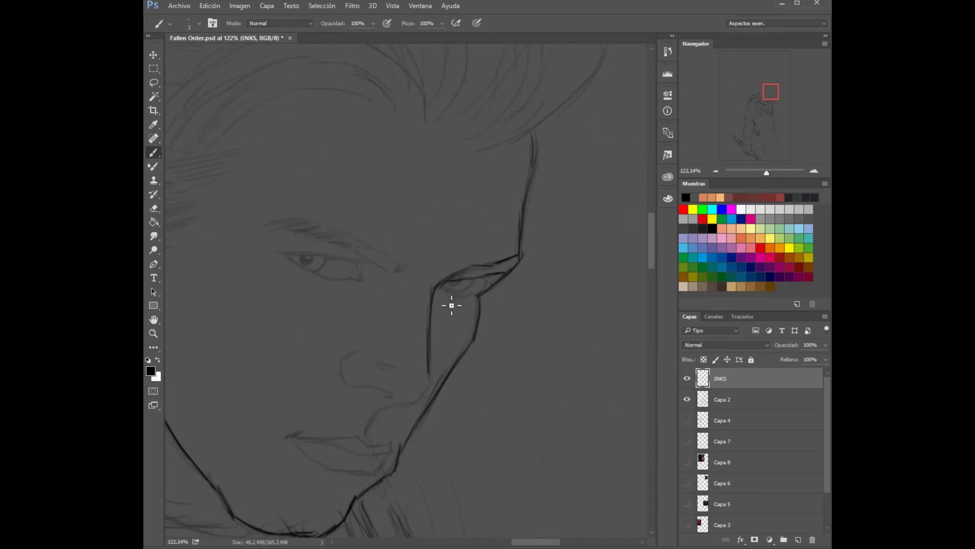
{"action": "left_click_drag", "start_coordinate": [448, 284], "coordinate": [459, 285]}
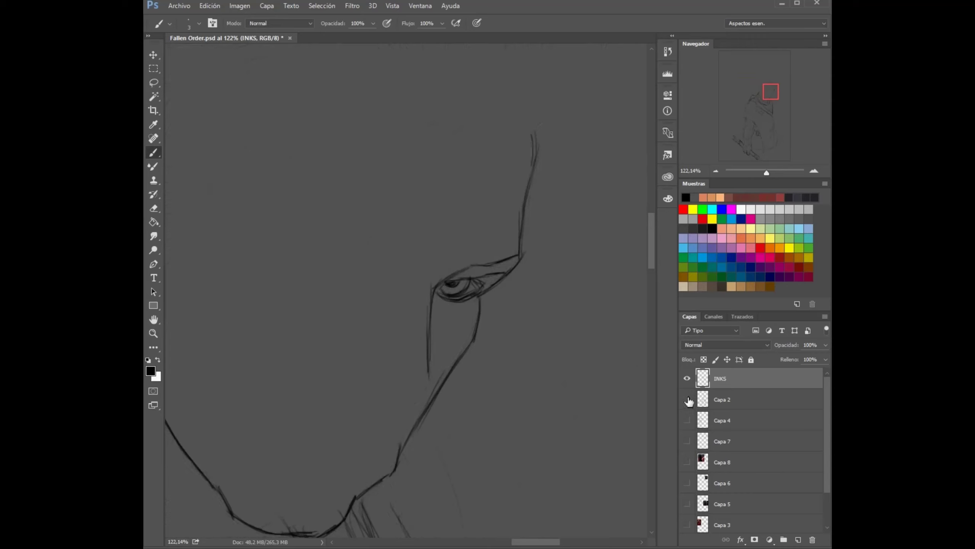
{"action": "scroll", "coordinate": [263, 270], "scroll_direction": "up", "scroll_amount": 3}
{"action": "mouse_move", "coordinate": [258, 196]}
{"action": "left_mouse_down"}
{"action": "mouse_move", "coordinate": [379, 205]}
{"action": "mouse_move", "coordinate": [361, 222]}
{"action": "mouse_move", "coordinate": [519, 271]}
{"action": "left_mouse_up"}
{"action": "mouse_move", "coordinate": [295, 242]}
{"action": "left_mouse_down"}
{"action": "mouse_move", "coordinate": [389, 296]}
{"action": "mouse_move", "coordinate": [442, 285]}
{"action": "left_mouse_up"}
{"action": "left_click_drag", "start_coordinate": [382, 252], "coordinate": [356, 284]}
{"action": "left_click_drag", "start_coordinate": [326, 255], "coordinate": [349, 269]}
Ink the nose outline down to the nostril and extend the cheek line
{"action": "scroll", "coordinate": [350, 269], "scroll_direction": "down", "scroll_amount": 3}
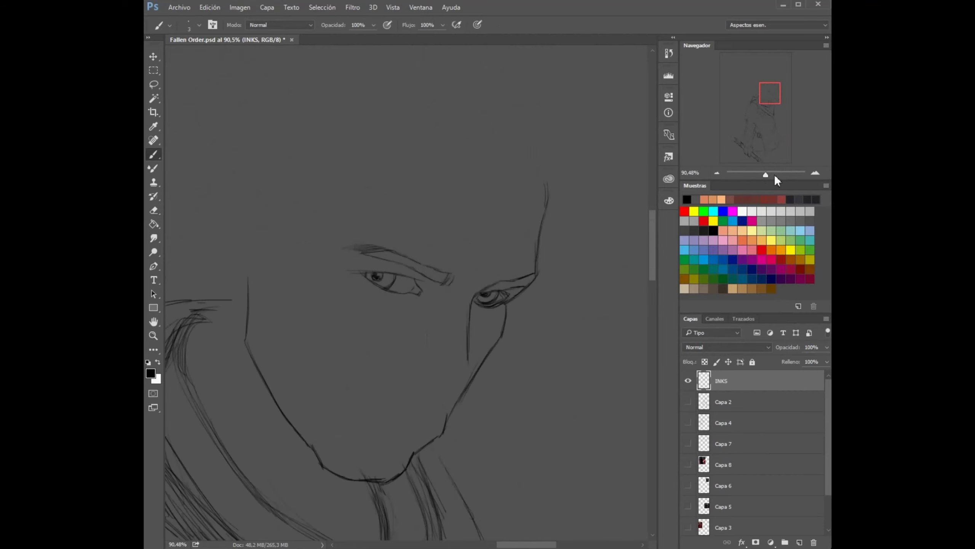
{"action": "scroll", "coordinate": [320, 260], "scroll_direction": "up", "scroll_amount": 3}
{"action": "scroll", "coordinate": [409, 321], "scroll_direction": "down", "scroll_amount": 2}
{"action": "left_click_drag", "start_coordinate": [409, 321], "coordinate": [398, 300]}
{"action": "mouse_move", "coordinate": [388, 339]}
{"action": "left_mouse_down"}
{"action": "mouse_move", "coordinate": [376, 407]}
{"action": "mouse_move", "coordinate": [434, 424]}
{"action": "left_mouse_up"}
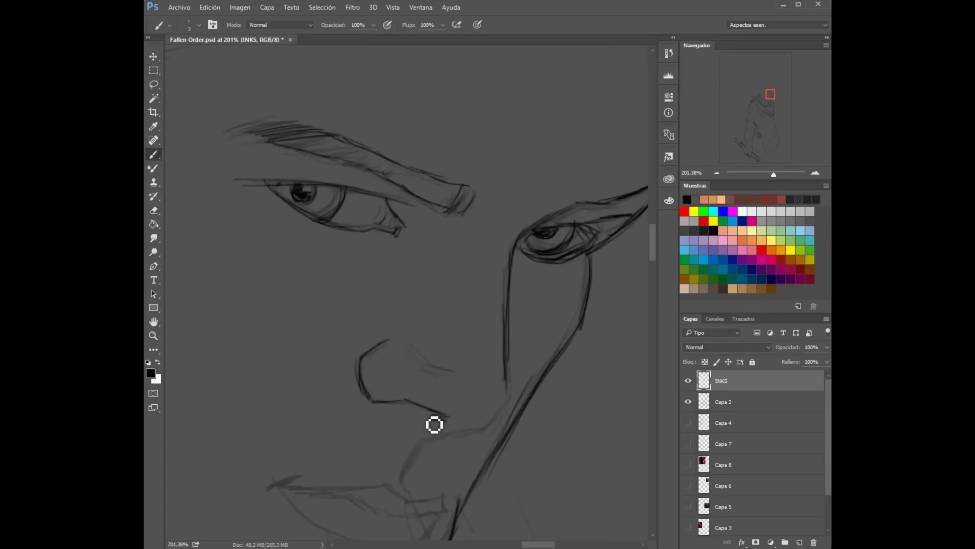
{"action": "scroll", "coordinate": [450, 425], "scroll_direction": "down", "scroll_amount": 2}
{"action": "mouse_move", "coordinate": [400, 456]}
{"action": "left_mouse_down"}
{"action": "mouse_move", "coordinate": [477, 394]}
{"action": "mouse_move", "coordinate": [509, 257]}
{"action": "left_mouse_up"}
Ink the upper lip, mouth corner and lower lip, then check inks against the sketch
{"action": "mouse_move", "coordinate": [243, 368]}
{"action": "left_mouse_down"}
{"action": "mouse_move", "coordinate": [283, 351]}
{"action": "mouse_move", "coordinate": [395, 380]}
{"action": "left_mouse_up"}
{"action": "mouse_move", "coordinate": [265, 372]}
{"action": "left_mouse_down"}
{"action": "mouse_move", "coordinate": [427, 396]}
{"action": "mouse_move", "coordinate": [329, 412]}
{"action": "mouse_move", "coordinate": [379, 436]}
{"action": "mouse_move", "coordinate": [404, 427]}
{"action": "left_mouse_up"}
{"action": "left_click", "coordinate": [688, 401]}
{"action": "left_click_drag", "start_coordinate": [774, 174], "coordinate": [760, 173]}
{"action": "left_click", "coordinate": [687, 402]}
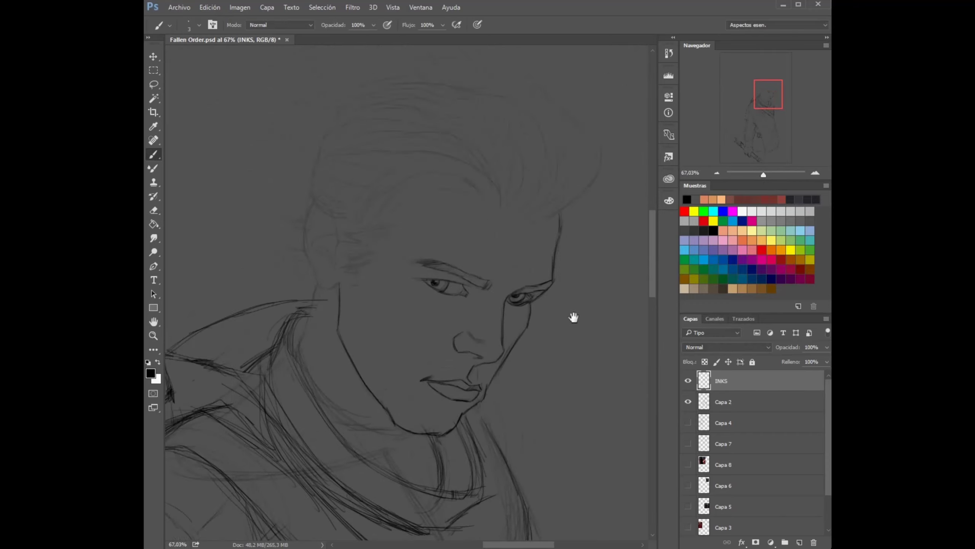
Zoom in and ink the ear's outer rim, inner rim and inner curl
{"action": "scroll", "coordinate": [423, 323], "scroll_direction": "up", "scroll_amount": 3}
{"action": "scroll", "coordinate": [269, 325], "scroll_direction": "up", "scroll_amount": 2}
{"action": "mouse_move", "coordinate": [286, 295]}
{"action": "left_mouse_down"}
{"action": "mouse_move", "coordinate": [279, 126]}
{"action": "mouse_move", "coordinate": [271, 227]}
{"action": "left_mouse_up"}
{"action": "left_click_drag", "start_coordinate": [333, 255], "coordinate": [326, 169]}
{"action": "left_click_drag", "start_coordinate": [292, 135], "coordinate": [293, 208]}
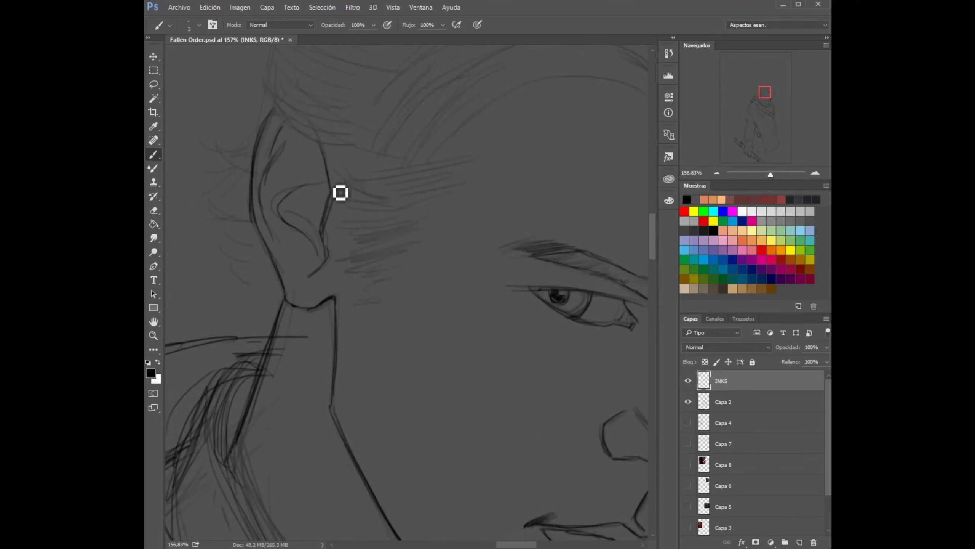
Ink three hair strands sweeping back from above the ear
{"action": "left_click_drag", "start_coordinate": [283, 122], "coordinate": [376, 141]}
{"action": "left_click_drag", "start_coordinate": [296, 155], "coordinate": [395, 139]}
{"action": "left_click_drag", "start_coordinate": [336, 170], "coordinate": [425, 195]}
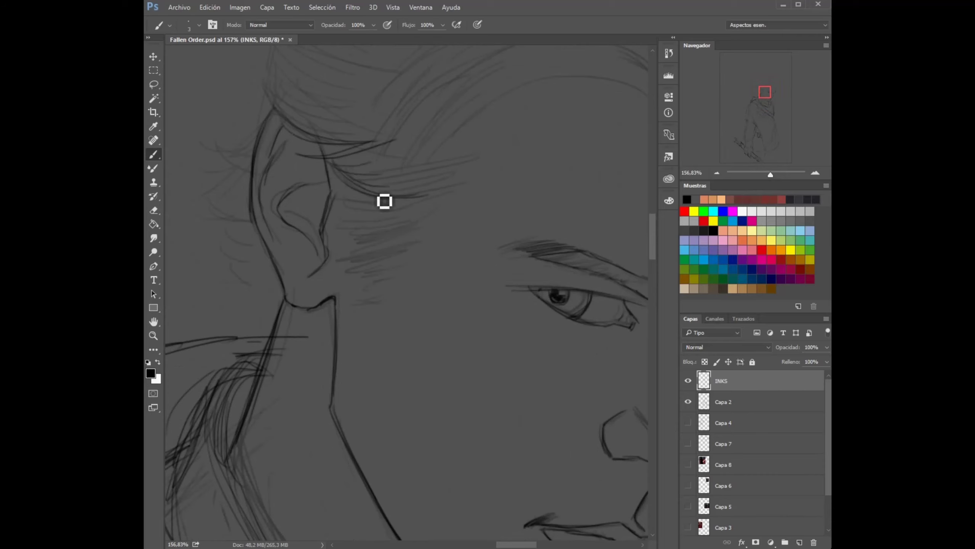
Fill the hair beside the ear with five dense hatching strokes
{"action": "left_click_drag", "start_coordinate": [346, 292], "coordinate": [395, 269]}
{"action": "left_click_drag", "start_coordinate": [345, 269], "coordinate": [407, 246]}
{"action": "left_click_drag", "start_coordinate": [347, 249], "coordinate": [415, 227]}
{"action": "left_click_drag", "start_coordinate": [349, 231], "coordinate": [431, 219]}
{"action": "left_click_drag", "start_coordinate": [346, 200], "coordinate": [424, 190]}
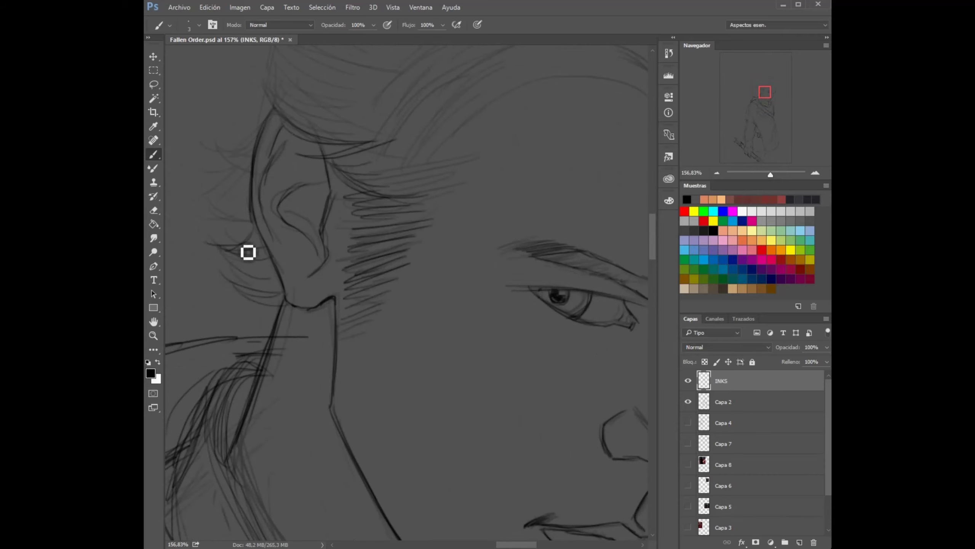
Draw long arcing hair strands sweeping across the forehead
{"action": "scroll", "coordinate": [269, 269], "scroll_direction": "up", "scroll_amount": 5}
{"action": "scroll", "coordinate": [384, 292], "scroll_direction": "right", "scroll_amount": 3}
{"action": "mouse_move", "coordinate": [367, 338]}
{"action": "left_mouse_down"}
{"action": "mouse_move", "coordinate": [593, 281]}
{"action": "mouse_move", "coordinate": [426, 250]}
{"action": "left_mouse_up"}
{"action": "left_click_drag", "start_coordinate": [322, 338], "coordinate": [614, 271]}
{"action": "left_click_drag", "start_coordinate": [322, 288], "coordinate": [642, 279]}
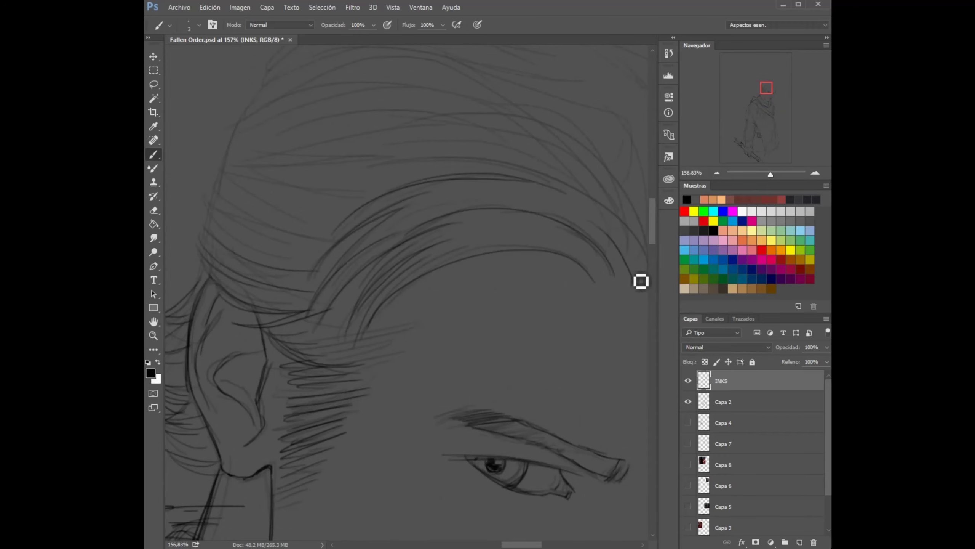
{"action": "mouse_move", "coordinate": [345, 351]}
{"action": "left_mouse_down"}
{"action": "mouse_move", "coordinate": [429, 303]}
{"action": "mouse_move", "coordinate": [514, 274]}
{"action": "left_mouse_up"}
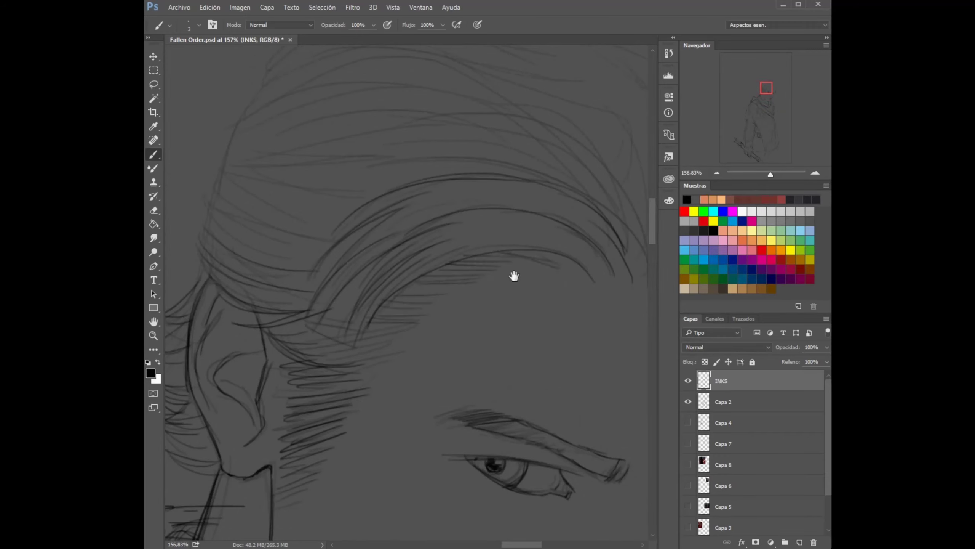
{"action": "scroll", "coordinate": [514, 274], "scroll_direction": "up", "scroll_amount": 3}
{"action": "scroll", "coordinate": [514, 274], "scroll_direction": "right", "scroll_amount": 3}
{"action": "left_click_drag", "start_coordinate": [258, 225], "coordinate": [499, 230]}
Add further arcing strands through the middle of the hair
{"action": "scroll", "coordinate": [344, 320], "scroll_direction": "up", "scroll_amount": 2}
{"action": "scroll", "coordinate": [344, 320], "scroll_direction": "left", "scroll_amount": 3}
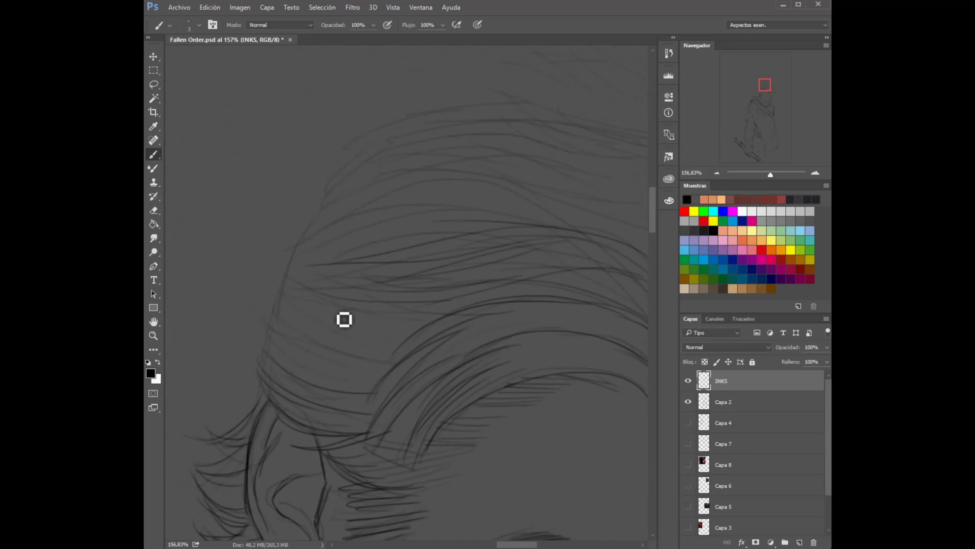
{"action": "left_click_drag", "start_coordinate": [291, 338], "coordinate": [395, 388]}
{"action": "left_click_drag", "start_coordinate": [299, 273], "coordinate": [442, 223]}
{"action": "scroll", "coordinate": [461, 269], "scroll_direction": "right", "scroll_amount": 5}
{"action": "left_click_drag", "start_coordinate": [594, 290], "coordinate": [594, 357]}
{"action": "scroll", "coordinate": [499, 346], "scroll_direction": "up", "scroll_amount": 3}
{"action": "left_click_drag", "start_coordinate": [488, 468], "coordinate": [536, 343]}
{"action": "left_click_drag", "start_coordinate": [468, 253], "coordinate": [348, 190]}
Ink strands on the right, lower and top hair, then zoom back out
{"action": "scroll", "coordinate": [446, 312], "scroll_direction": "right", "scroll_amount": 5}
{"action": "scroll", "coordinate": [446, 311], "scroll_direction": "down", "scroll_amount": 2}
{"action": "left_click_drag", "start_coordinate": [515, 285], "coordinate": [459, 351]}
{"action": "mouse_move", "coordinate": [560, 315]}
{"action": "left_mouse_down"}
{"action": "mouse_move", "coordinate": [456, 442]}
{"action": "mouse_move", "coordinate": [387, 465]}
{"action": "left_mouse_up"}
{"action": "left_click_drag", "start_coordinate": [439, 408], "coordinate": [381, 453]}
{"action": "scroll", "coordinate": [474, 321], "scroll_direction": "up", "scroll_amount": 3}
{"action": "left_click_drag", "start_coordinate": [257, 238], "coordinate": [466, 246]}
{"action": "scroll", "coordinate": [384, 288], "scroll_direction": "down", "scroll_amount": 4}
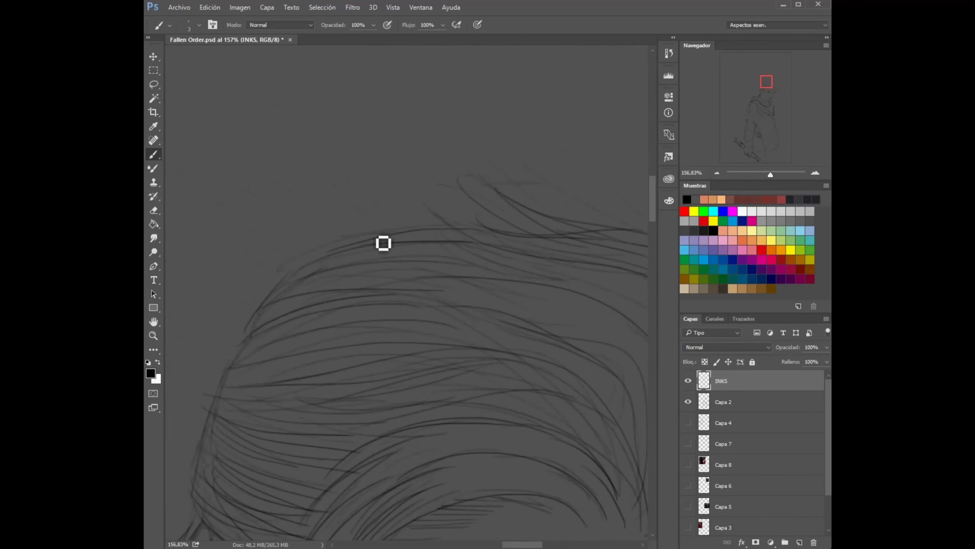
{"action": "scroll", "coordinate": [597, 294], "scroll_direction": "down", "scroll_amount": 3}
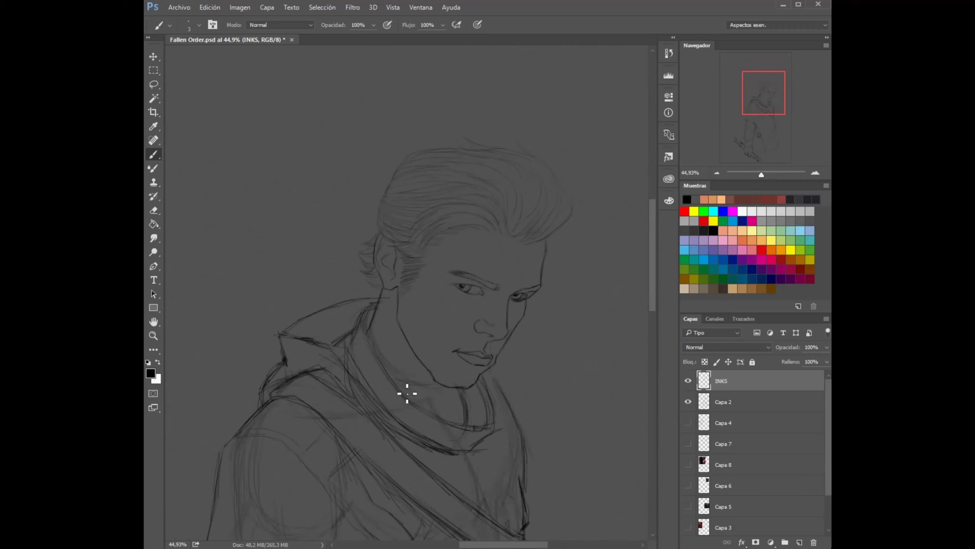
{"action": "scroll", "coordinate": [531, 246], "scroll_direction": "down", "scroll_amount": 3}
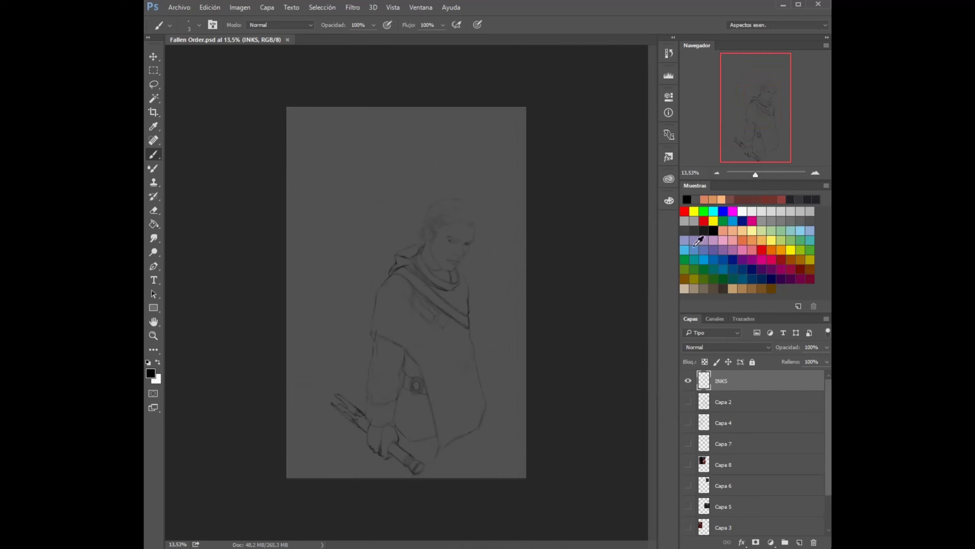
Show the Capa 4 sketch, return to INKS and undo the last stroke's lower part
{"action": "left_click", "coordinate": [745, 421]}
{"action": "left_click", "coordinate": [722, 380]}
{"action": "scroll", "coordinate": [456, 161], "scroll_direction": "up", "scroll_amount": 5}
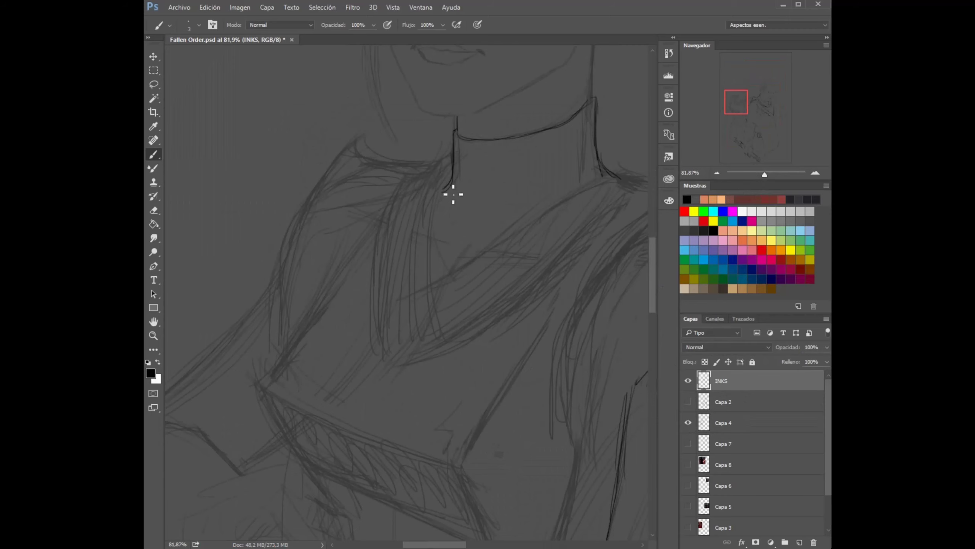
{"action": "key", "text": "ctrl+z"}
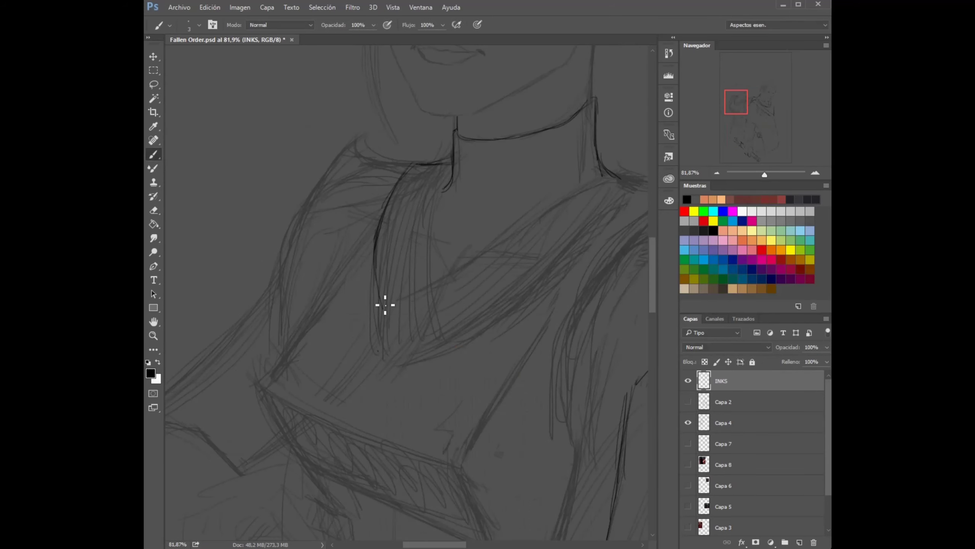
{"action": "scroll", "coordinate": [521, 300], "scroll_direction": "up", "scroll_amount": 2}
{"action": "scroll", "coordinate": [521, 300], "scroll_direction": "down", "scroll_amount": 1}
Ink and darken the left collar line, toggling the sketch to compare
{"action": "mouse_move", "coordinate": [616, 241]}
{"action": "left_mouse_down"}
{"action": "mouse_move", "coordinate": [492, 342]}
{"action": "mouse_move", "coordinate": [392, 365]}
{"action": "left_mouse_up"}
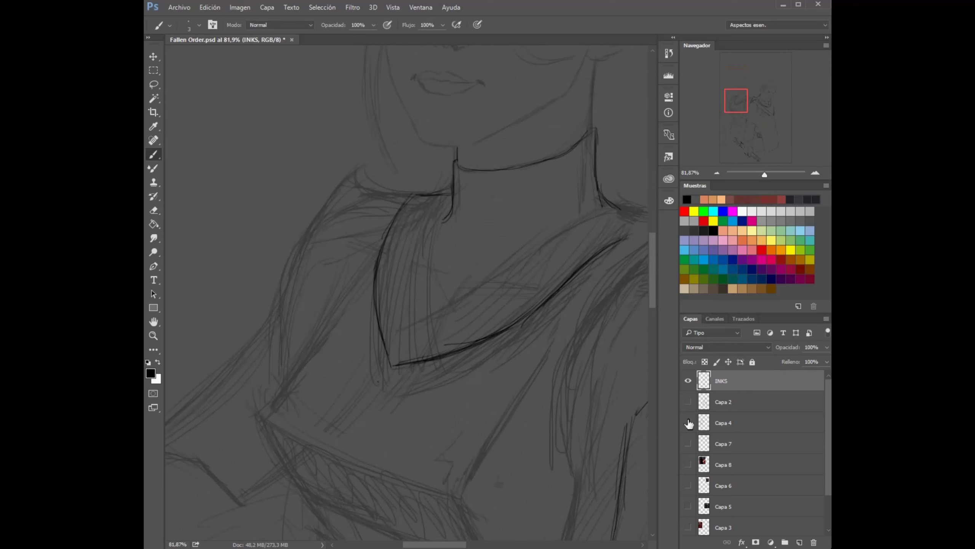
{"action": "scroll", "coordinate": [538, 234], "scroll_direction": "right", "scroll_amount": 3}
{"action": "left_click_drag", "start_coordinate": [323, 194], "coordinate": [280, 275]}
{"action": "left_click", "coordinate": [688, 422]}
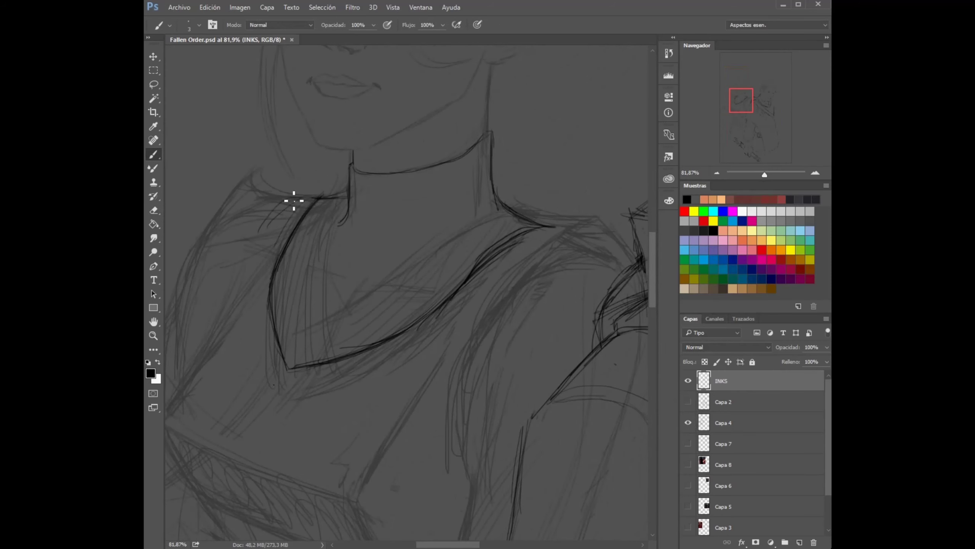
{"action": "mouse_move", "coordinate": [191, 324]}
{"action": "left_mouse_down"}
{"action": "mouse_move", "coordinate": [251, 299]}
{"action": "mouse_move", "coordinate": [230, 199]}
{"action": "left_mouse_up"}
{"action": "left_click", "coordinate": [688, 422]}
Ink the collar's left edge and lower-left curve, hatching the fold's shadow
{"action": "left_click_drag", "start_coordinate": [256, 252], "coordinate": [265, 363]}
{"action": "left_click_drag", "start_coordinate": [271, 397], "coordinate": [259, 251]}
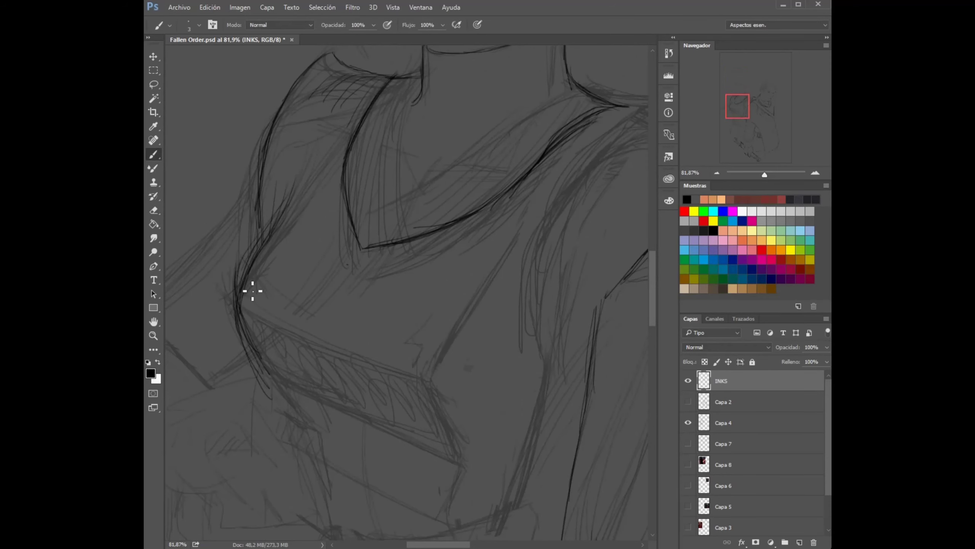
{"action": "left_click", "coordinate": [689, 422]}
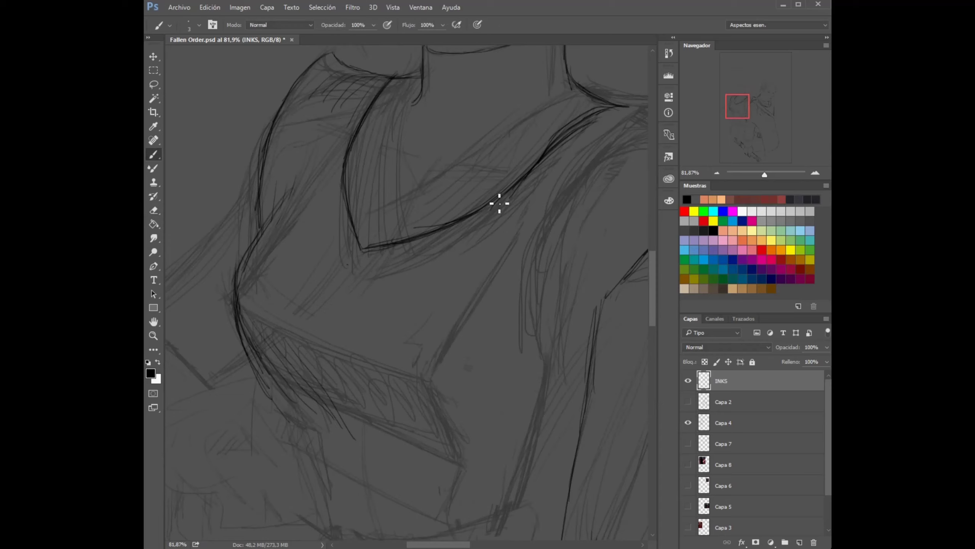
{"action": "left_click_drag", "start_coordinate": [285, 388], "coordinate": [388, 264]}
{"action": "left_click_drag", "start_coordinate": [299, 346], "coordinate": [423, 240]}
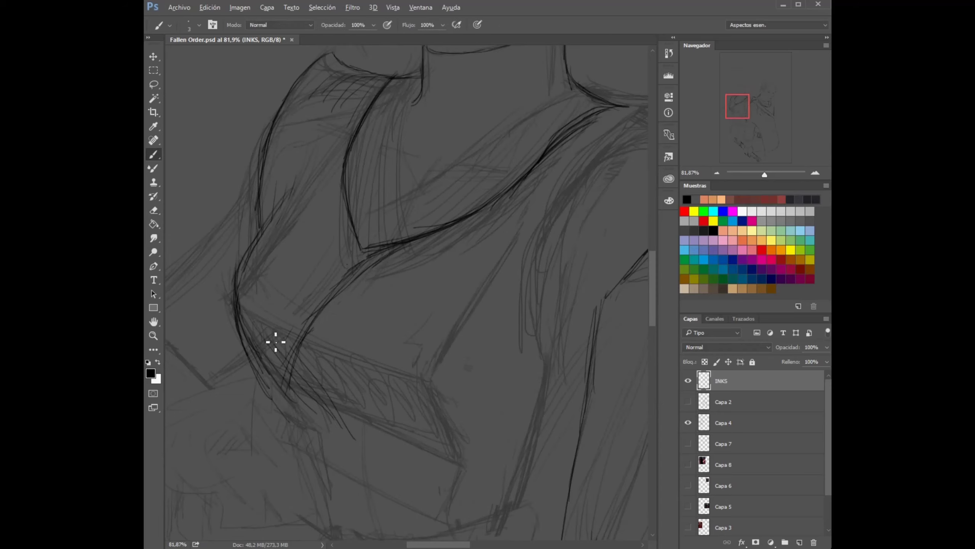
{"action": "left_click_drag", "start_coordinate": [353, 389], "coordinate": [301, 423]}
{"action": "left_click_drag", "start_coordinate": [374, 440], "coordinate": [360, 455]}
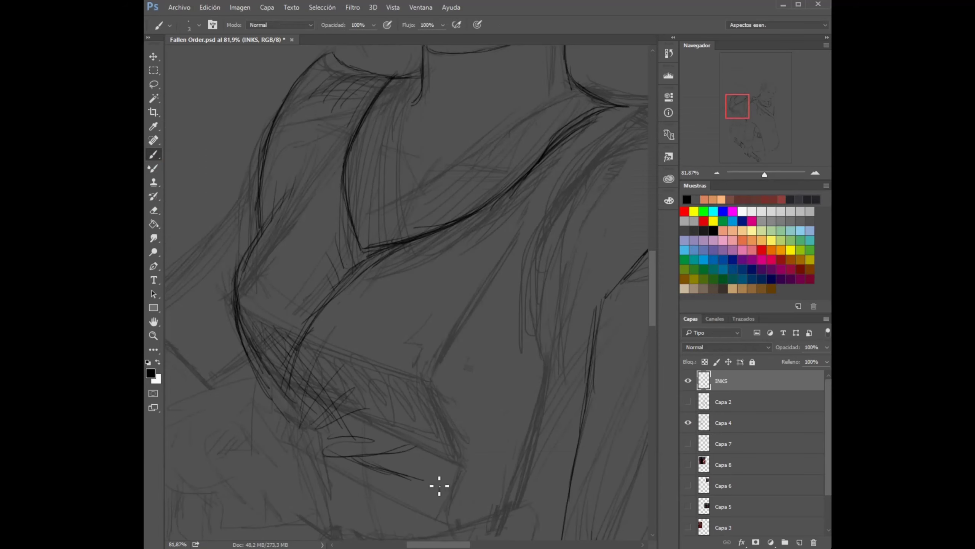
Ink the collar's lower edge and thin lines along the coat's lower edge
{"action": "left_click_drag", "start_coordinate": [467, 384], "coordinate": [409, 312]}
{"action": "left_click_drag", "start_coordinate": [298, 400], "coordinate": [460, 429]}
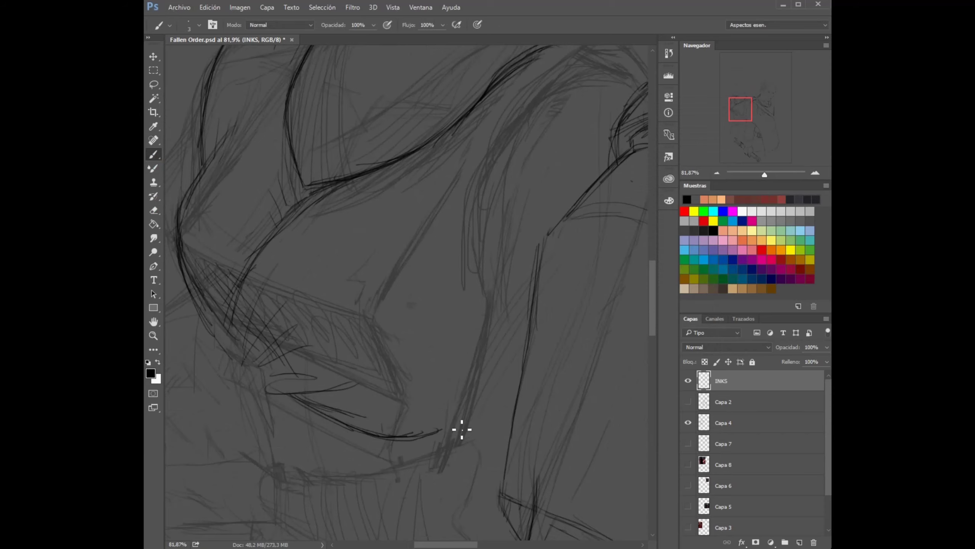
{"action": "scroll", "coordinate": [370, 374], "scroll_direction": "up", "scroll_amount": 3}
{"action": "left_click_drag", "start_coordinate": [503, 196], "coordinate": [413, 304]}
{"action": "left_click_drag", "start_coordinate": [492, 224], "coordinate": [415, 334]}
{"action": "left_click_drag", "start_coordinate": [408, 394], "coordinate": [494, 468]}
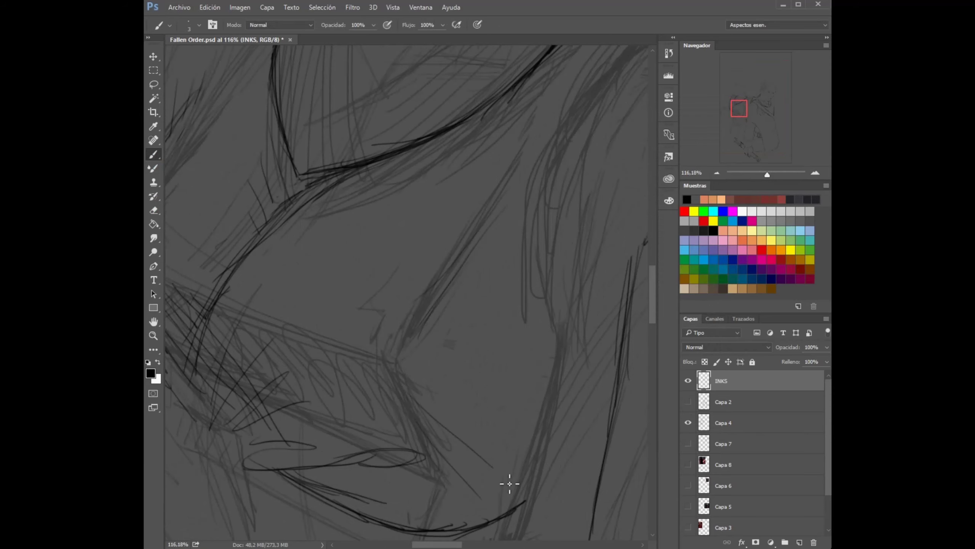
Check the inks against the sketch, then ink several hair strands
{"action": "left_click", "coordinate": [688, 422]}
{"action": "left_click", "coordinate": [688, 422]}
{"action": "left_click_drag", "start_coordinate": [503, 109], "coordinate": [392, 247]}
{"action": "left_click_drag", "start_coordinate": [393, 248], "coordinate": [381, 411]}
{"action": "left_click_drag", "start_coordinate": [350, 308], "coordinate": [399, 427]}
{"action": "left_click_drag", "start_coordinate": [519, 357], "coordinate": [490, 332]}
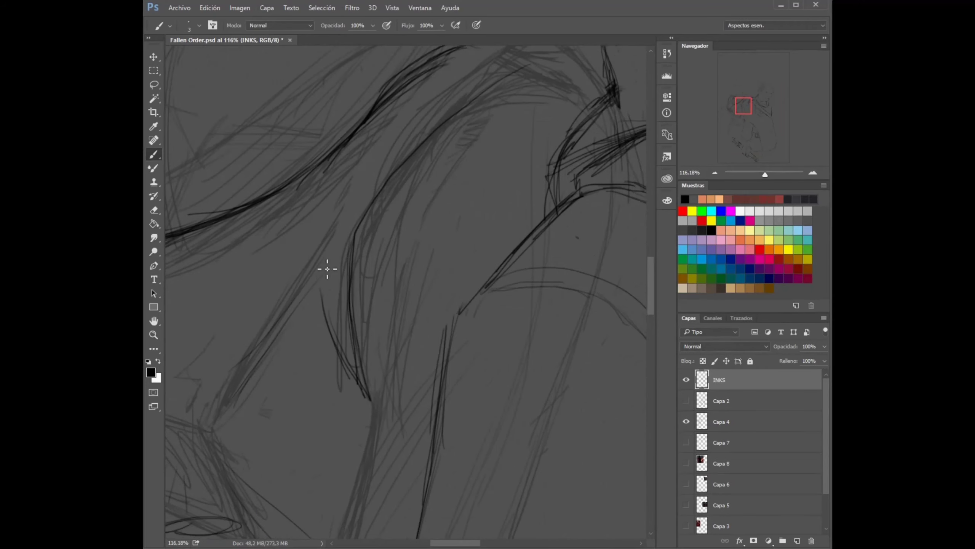
Add dark hair strands and a heavy stroke in the lower hair
{"action": "mouse_move", "coordinate": [498, 136]}
{"action": "left_mouse_down"}
{"action": "mouse_move", "coordinate": [496, 149]}
{"action": "mouse_move", "coordinate": [539, 114]}
{"action": "left_mouse_up"}
{"action": "left_click_drag", "start_coordinate": [469, 135], "coordinate": [547, 109]}
{"action": "left_click_drag", "start_coordinate": [542, 111], "coordinate": [580, 159]}
{"action": "left_click_drag", "start_coordinate": [497, 166], "coordinate": [571, 135]}
{"action": "scroll", "coordinate": [520, 167], "scroll_direction": "down", "scroll_amount": 3}
{"action": "mouse_move", "coordinate": [429, 161]}
{"action": "left_mouse_down"}
{"action": "mouse_move", "coordinate": [331, 395]}
{"action": "mouse_move", "coordinate": [331, 226]}
{"action": "mouse_move", "coordinate": [286, 333]}
{"action": "left_mouse_up"}
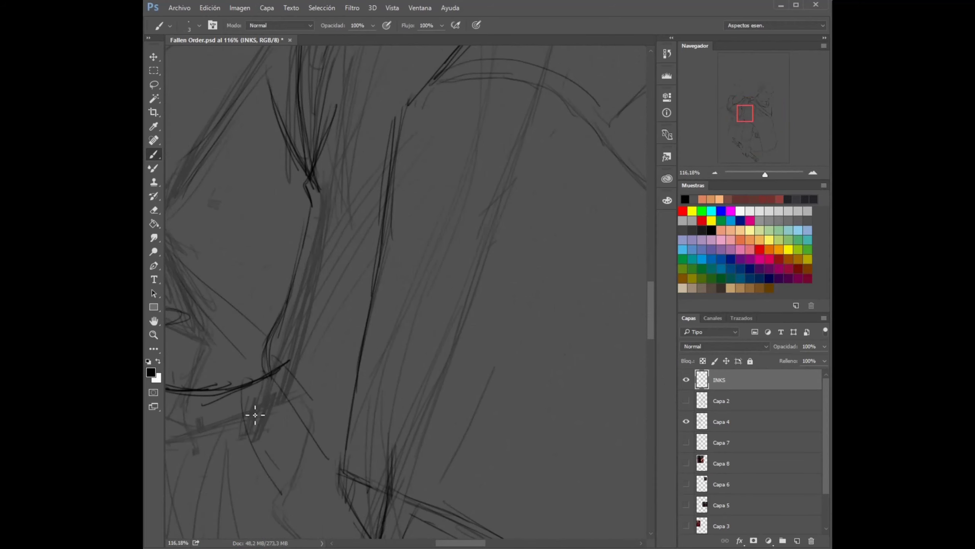
{"action": "left_click_drag", "start_coordinate": [255, 415], "coordinate": [250, 447]}
{"action": "scroll", "coordinate": [294, 446], "scroll_direction": "down", "scroll_amount": 2}
Outline the wrapped forearm, erasing and redrawing its lower curve
{"action": "left_click_drag", "start_coordinate": [354, 324], "coordinate": [615, 280]}
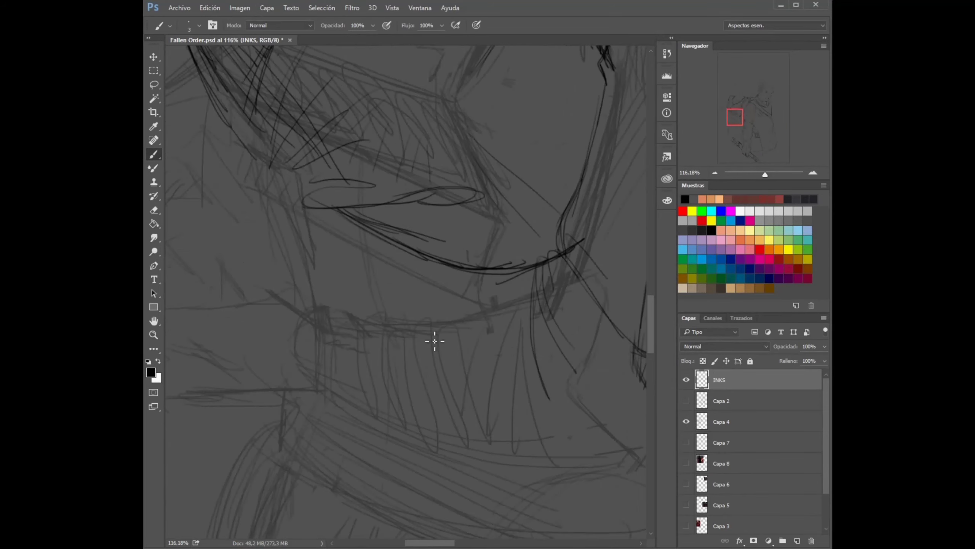
{"action": "left_click_drag", "start_coordinate": [506, 291], "coordinate": [438, 381]}
{"action": "mouse_move", "coordinate": [438, 381]}
{"action": "left_mouse_down"}
{"action": "mouse_move", "coordinate": [396, 354]}
{"action": "mouse_move", "coordinate": [505, 442]}
{"action": "left_mouse_up"}
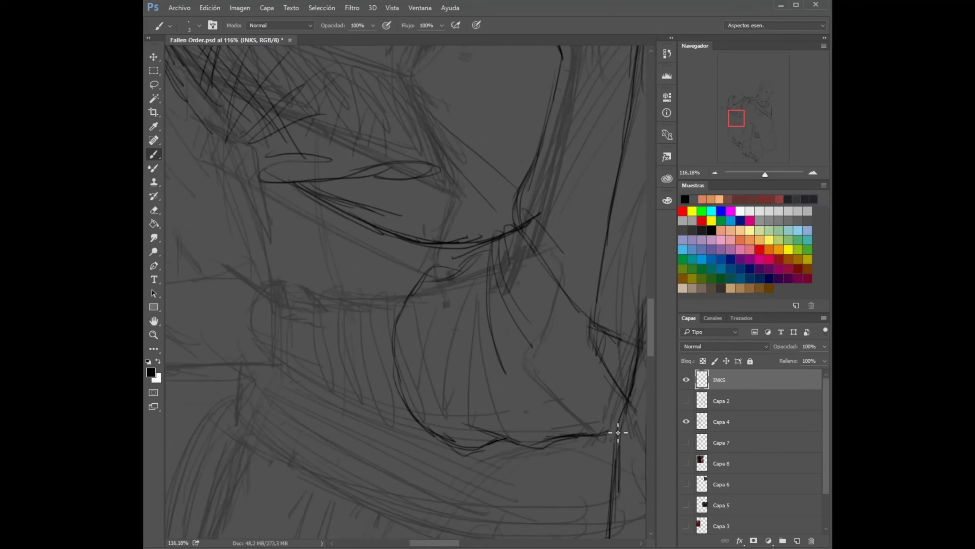
{"action": "scroll", "coordinate": [569, 442], "scroll_direction": "down", "scroll_amount": 1}
{"action": "left_click_drag", "start_coordinate": [261, 265], "coordinate": [244, 311]}
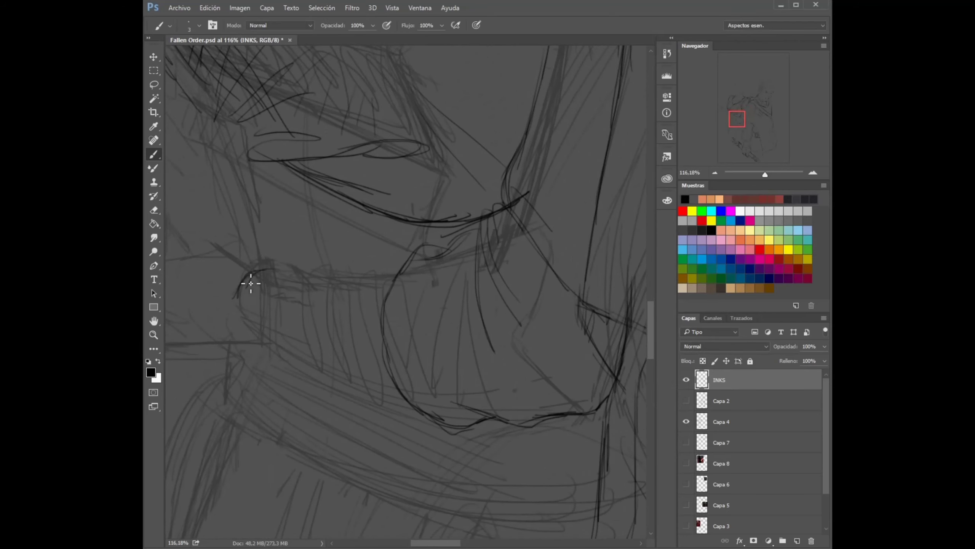
{"action": "left_click_drag", "start_coordinate": [211, 340], "coordinate": [282, 345]}
{"action": "key", "text": "e"}
{"action": "left_click_drag", "start_coordinate": [240, 280], "coordinate": [213, 337]}
{"action": "key", "text": "b"}
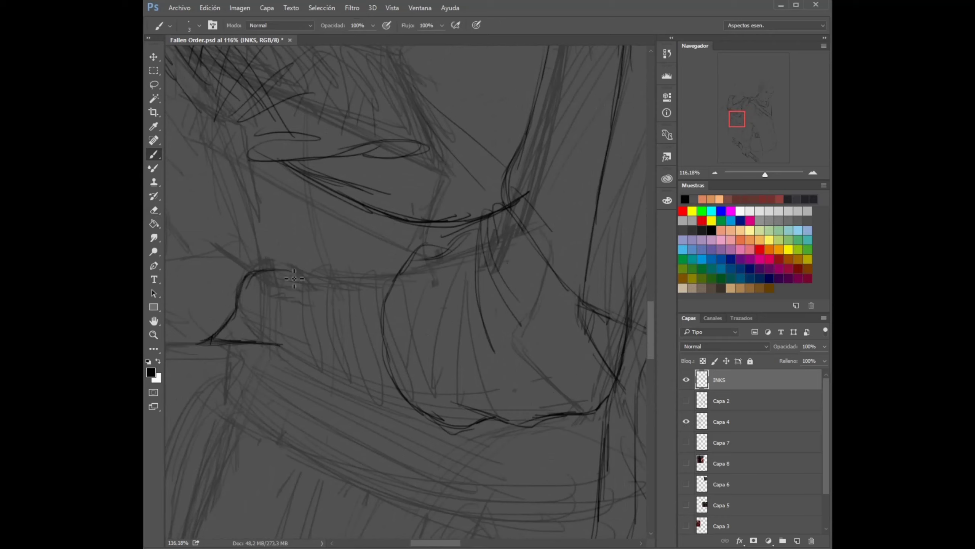
Hatch four curved bands across the forearm wrap and clean up stray ink
{"action": "left_click_drag", "start_coordinate": [395, 292], "coordinate": [369, 384]}
{"action": "left_click_drag", "start_coordinate": [346, 284], "coordinate": [323, 375]}
{"action": "left_click_drag", "start_coordinate": [307, 275], "coordinate": [284, 363]}
{"action": "left_click_drag", "start_coordinate": [269, 274], "coordinate": [253, 346]}
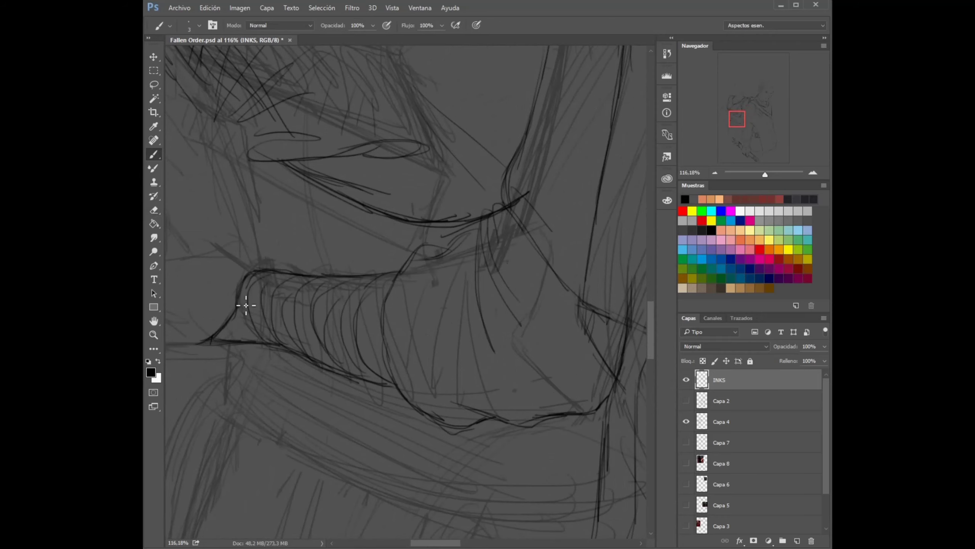
{"action": "scroll", "coordinate": [246, 303], "scroll_direction": "left", "scroll_amount": 3}
{"action": "key", "text": "e"}
{"action": "key", "text": "b"}
{"action": "left_click_drag", "start_coordinate": [361, 296], "coordinate": [313, 365]}
Ink the forearm's lower edge, the wrist, the hand's left edge and a finger arc
{"action": "left_click_drag", "start_coordinate": [395, 355], "coordinate": [334, 364]}
{"action": "mouse_move", "coordinate": [364, 282]}
{"action": "left_mouse_down"}
{"action": "mouse_move", "coordinate": [391, 298]}
{"action": "mouse_move", "coordinate": [277, 284]}
{"action": "left_mouse_up"}
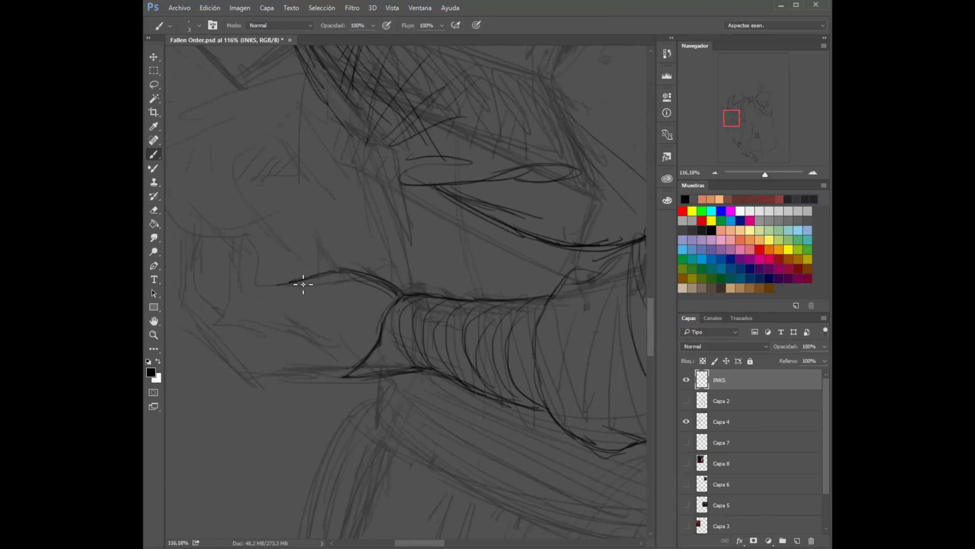
{"action": "left_click_drag", "start_coordinate": [241, 257], "coordinate": [224, 313]}
{"action": "left_click_drag", "start_coordinate": [224, 315], "coordinate": [309, 346]}
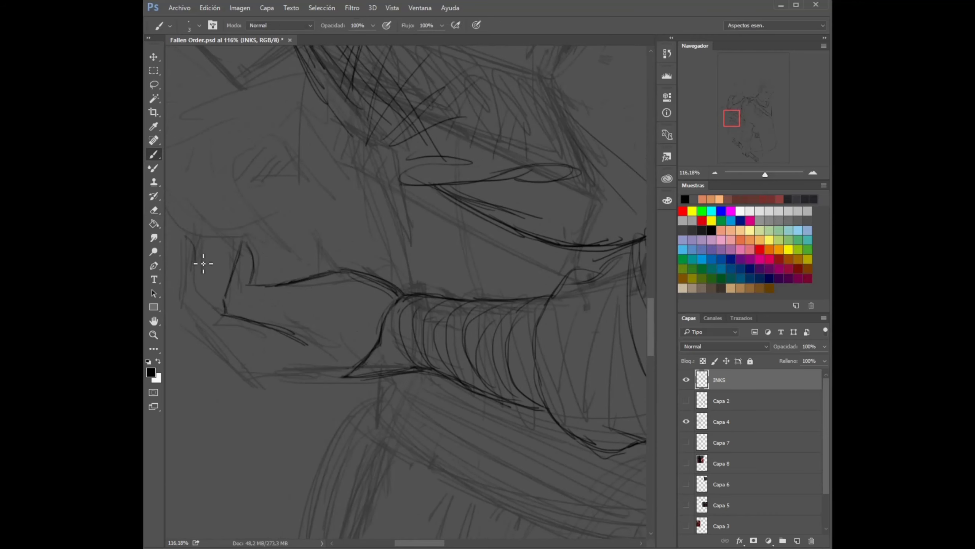
{"action": "left_click_drag", "start_coordinate": [239, 352], "coordinate": [223, 375]}
{"action": "left_click_drag", "start_coordinate": [225, 248], "coordinate": [215, 284]}
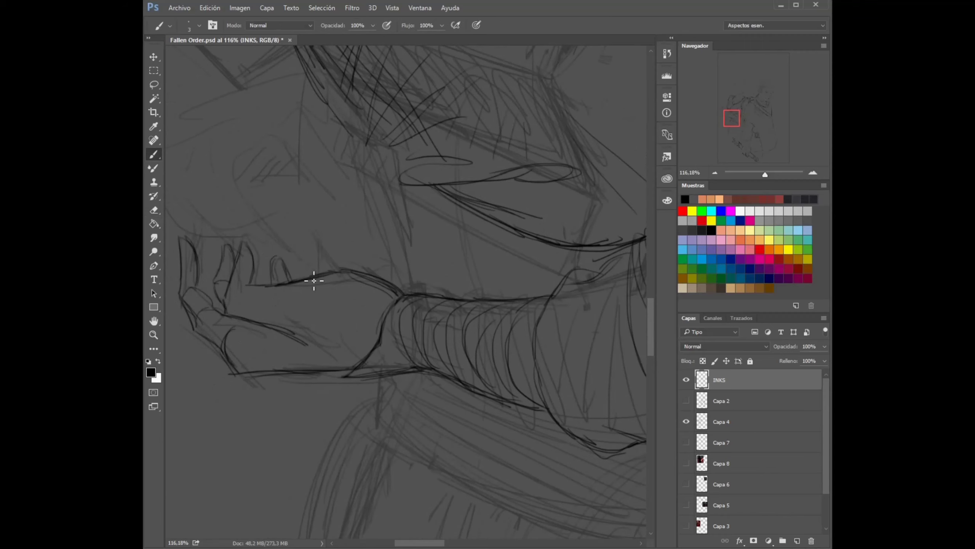
{"action": "left_click_drag", "start_coordinate": [305, 278], "coordinate": [325, 271]}
{"action": "left_click", "coordinate": [686, 422]}
Lasso the inked fingers and shift them left with Free Transform
{"action": "left_click_drag", "start_coordinate": [301, 307], "coordinate": [343, 300]}
{"action": "key", "text": "l"}
{"action": "mouse_move", "coordinate": [209, 219]}
{"action": "left_mouse_down"}
{"action": "mouse_move", "coordinate": [288, 323]}
{"action": "mouse_move", "coordinate": [253, 306]}
{"action": "mouse_move", "coordinate": [284, 249]}
{"action": "mouse_move", "coordinate": [264, 300]}
{"action": "mouse_move", "coordinate": [298, 322]}
{"action": "left_mouse_up"}
{"action": "key", "text": "ctrl+t"}
{"action": "key", "text": "Return"}
{"action": "key", "text": "ctrl+d"}
{"action": "key", "text": "ctrl+t"}
Resize the fingers with a second transform, deselect, and recheck against the sketch
{"action": "key", "text": "Return"}
{"action": "key", "text": "ctrl+t"}
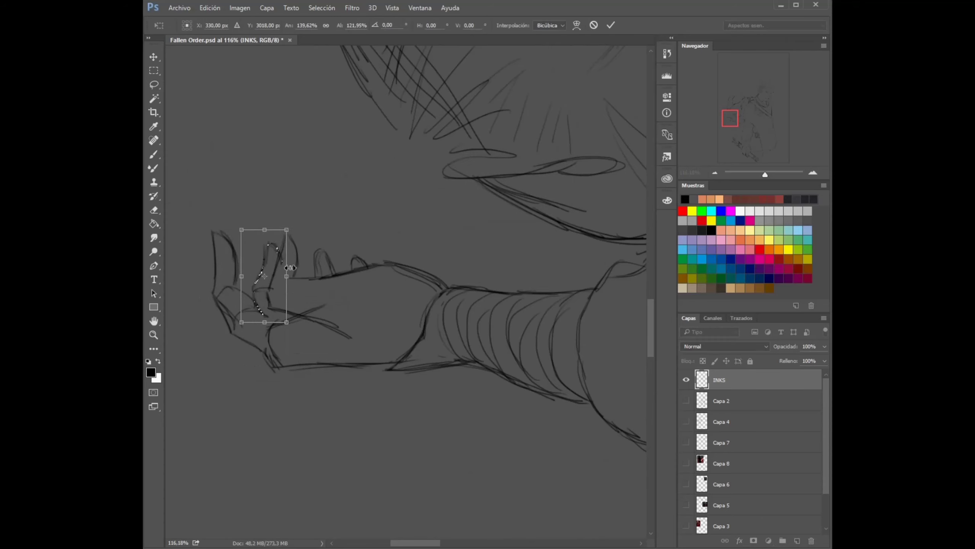
{"action": "key", "text": "Return"}
{"action": "key", "text": "ctrl+d"}
{"action": "left_click", "coordinate": [686, 422]}
{"action": "key", "text": "b"}
{"action": "left_click", "coordinate": [687, 421]}
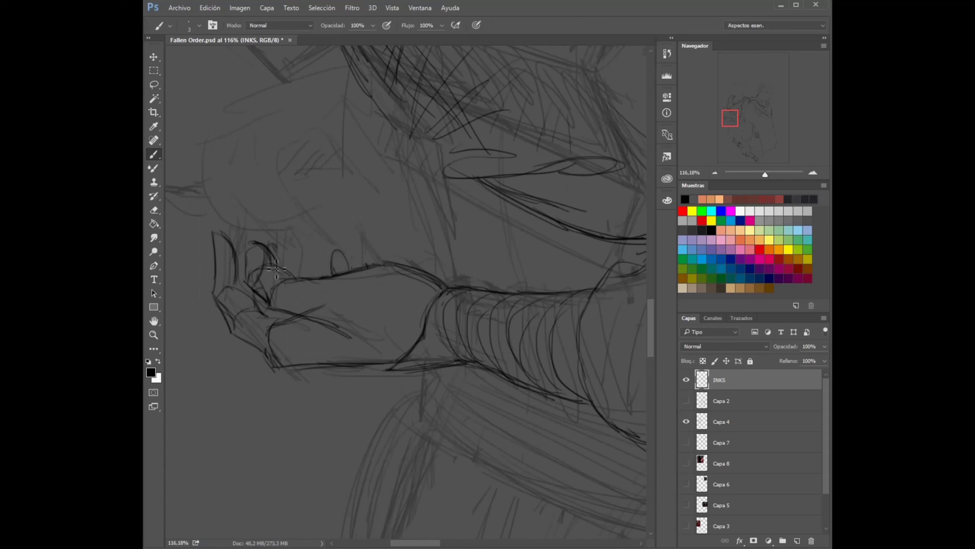
Ink the open hand's fingers and back curve, then pan to the clasped upper hand
{"action": "mouse_move", "coordinate": [260, 292]}
{"action": "left_mouse_down"}
{"action": "mouse_move", "coordinate": [300, 274]}
{"action": "mouse_move", "coordinate": [271, 269]}
{"action": "left_mouse_up"}
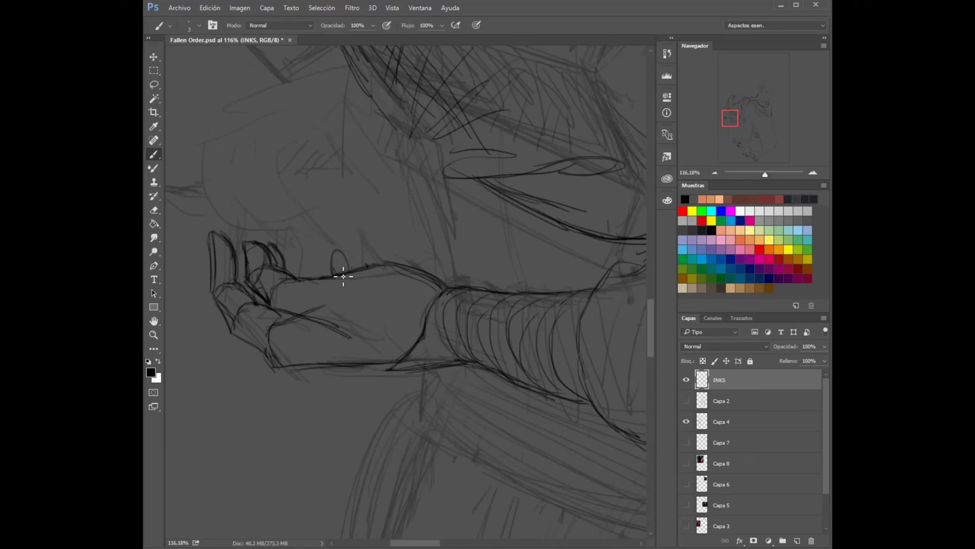
{"action": "left_click_drag", "start_coordinate": [211, 214], "coordinate": [283, 243]}
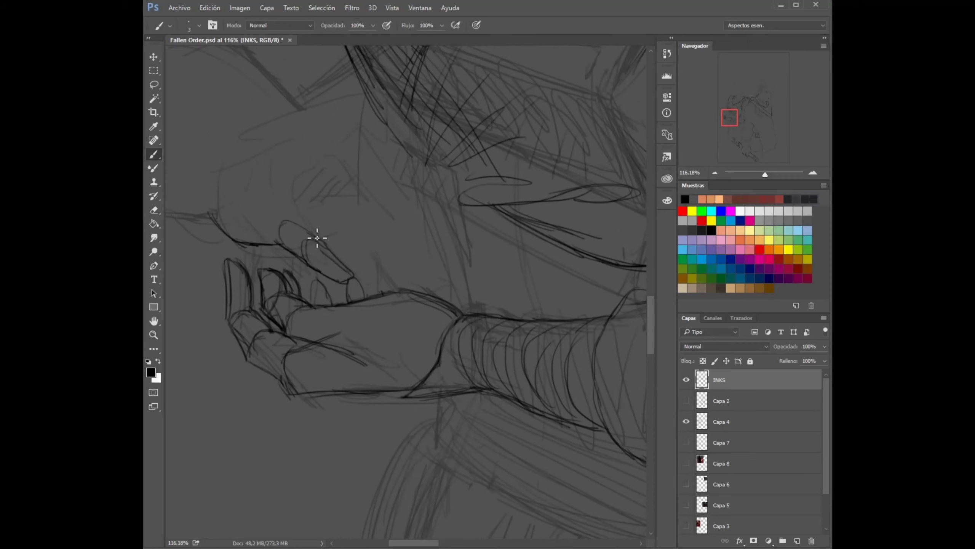
{"action": "scroll", "coordinate": [310, 242], "scroll_direction": "up", "scroll_amount": 2}
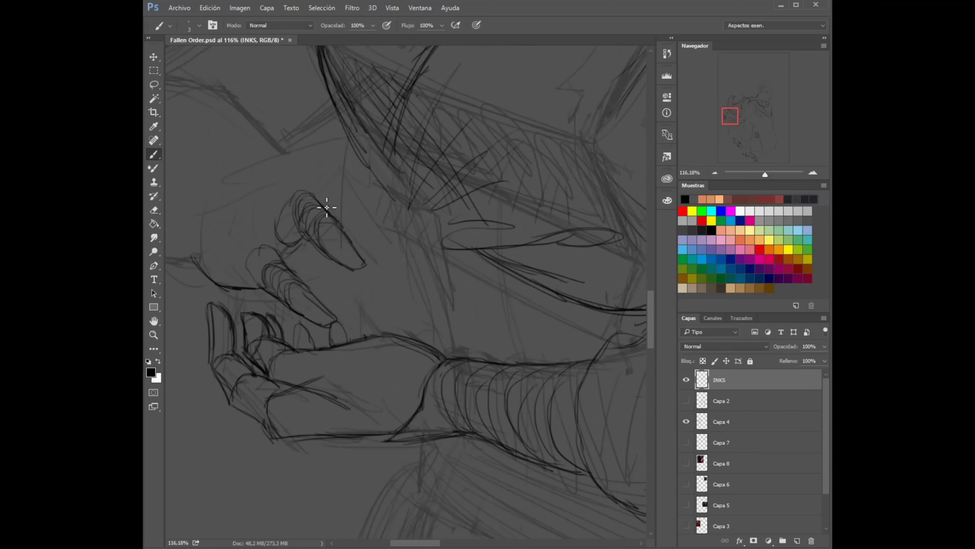
{"action": "scroll", "coordinate": [403, 142], "scroll_direction": "up", "scroll_amount": 1}
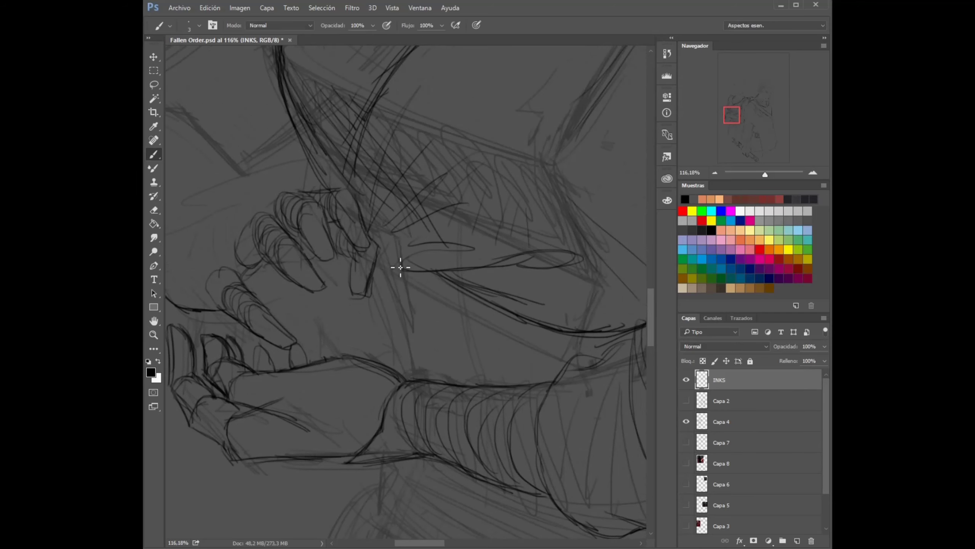
{"action": "left_click_drag", "start_coordinate": [368, 287], "coordinate": [434, 302]}
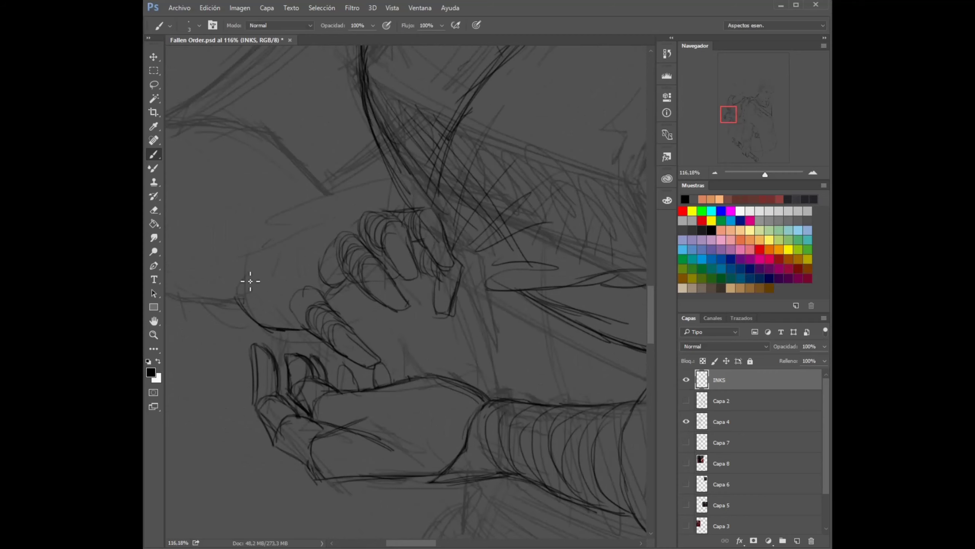
{"action": "left_click_drag", "start_coordinate": [217, 313], "coordinate": [360, 259]}
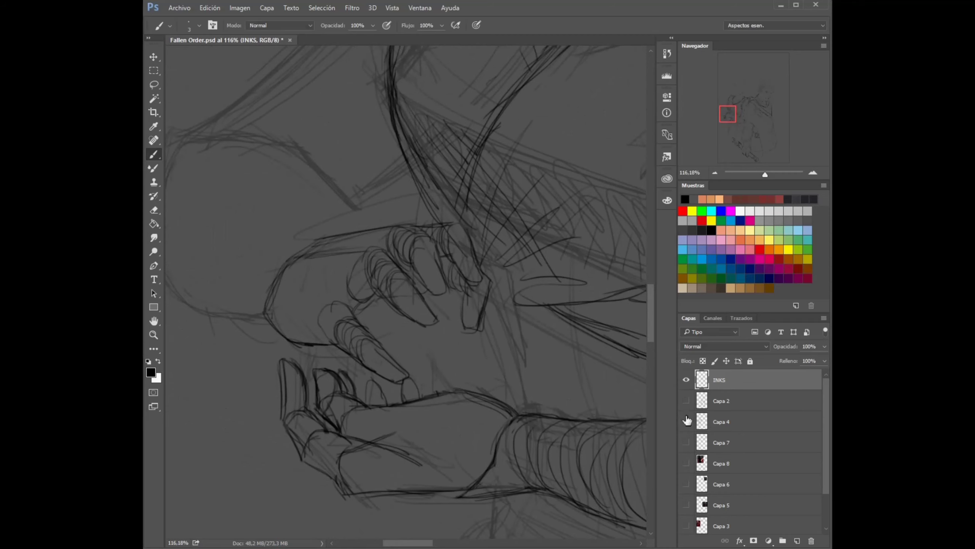
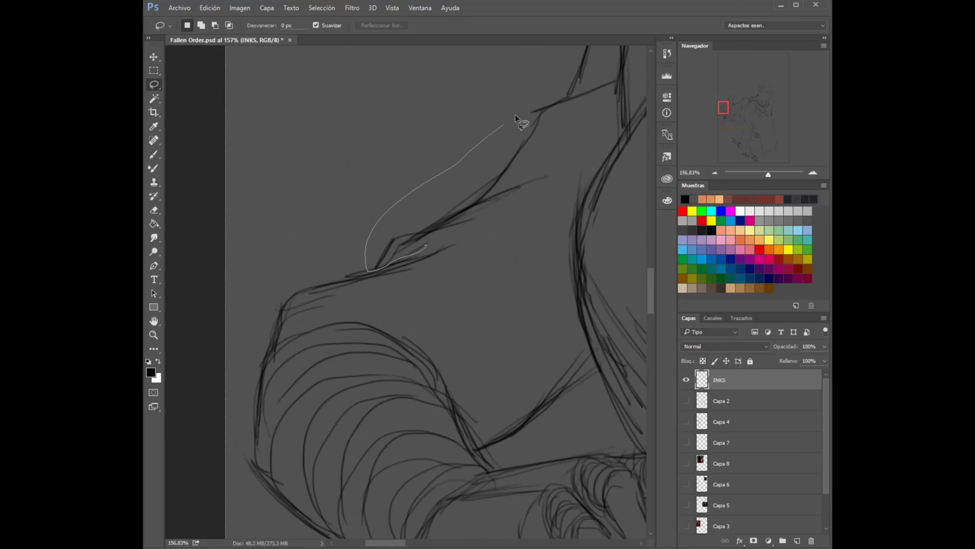
Undo the misplaced shoulder stroke and redraw two shoulder curves in black ink
{"action": "key", "text": "ctrl+z"}
{"action": "mouse_move", "coordinate": [349, 282]}
{"action": "left_mouse_down"}
{"action": "mouse_move", "coordinate": [266, 318]}
{"action": "mouse_move", "coordinate": [388, 369]}
{"action": "left_mouse_up"}
{"action": "left_click_drag", "start_coordinate": [428, 293], "coordinate": [562, 374]}
{"action": "scroll", "coordinate": [429, 362], "scroll_direction": "down", "scroll_amount": 2}
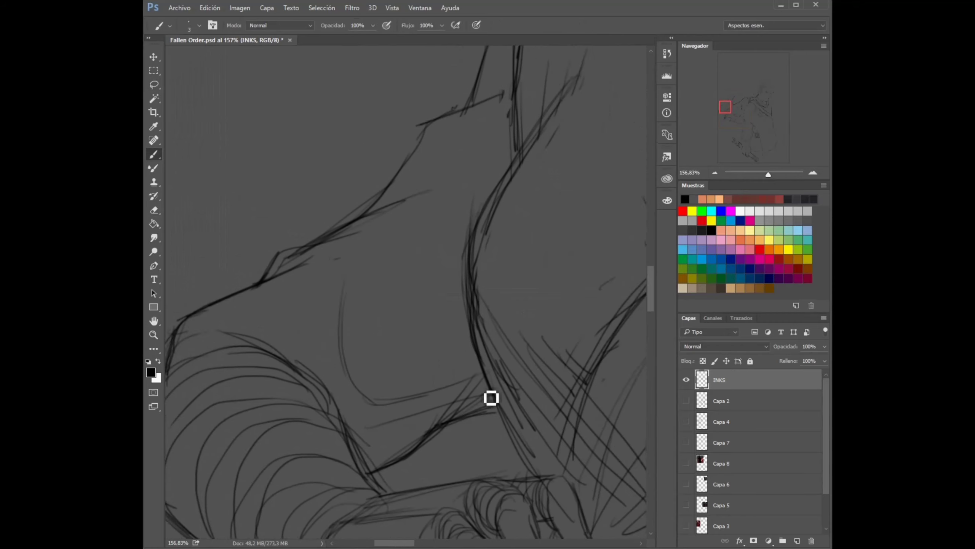
{"action": "scroll", "coordinate": [429, 361], "scroll_direction": "down", "scroll_amount": 3}
{"action": "key", "text": "e"}
{"action": "key", "text": "b"}
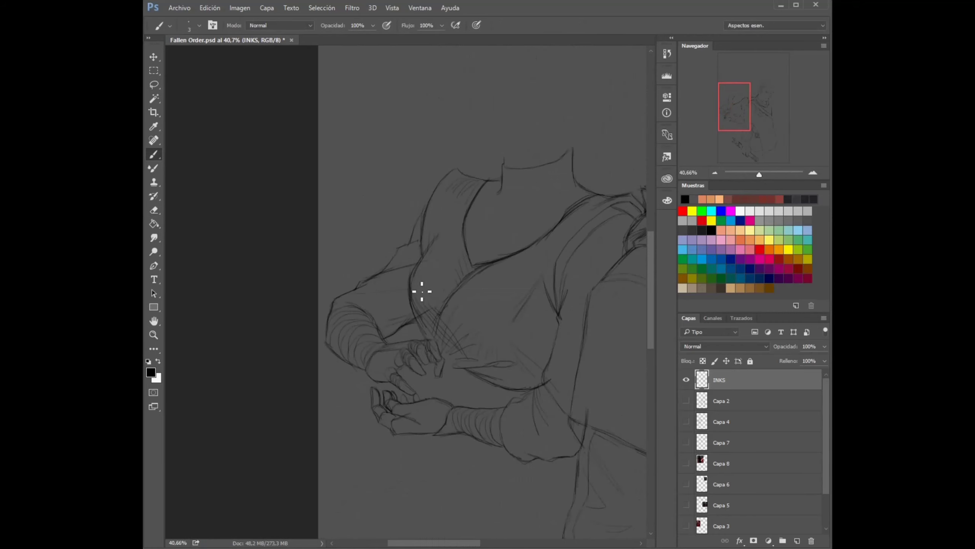
{"action": "scroll", "coordinate": [484, 275], "scroll_direction": "up", "scroll_amount": 3}
{"action": "scroll", "coordinate": [483, 274], "scroll_direction": "up", "scroll_amount": 3}
{"action": "scroll", "coordinate": [405, 355], "scroll_direction": "down", "scroll_amount": 2}
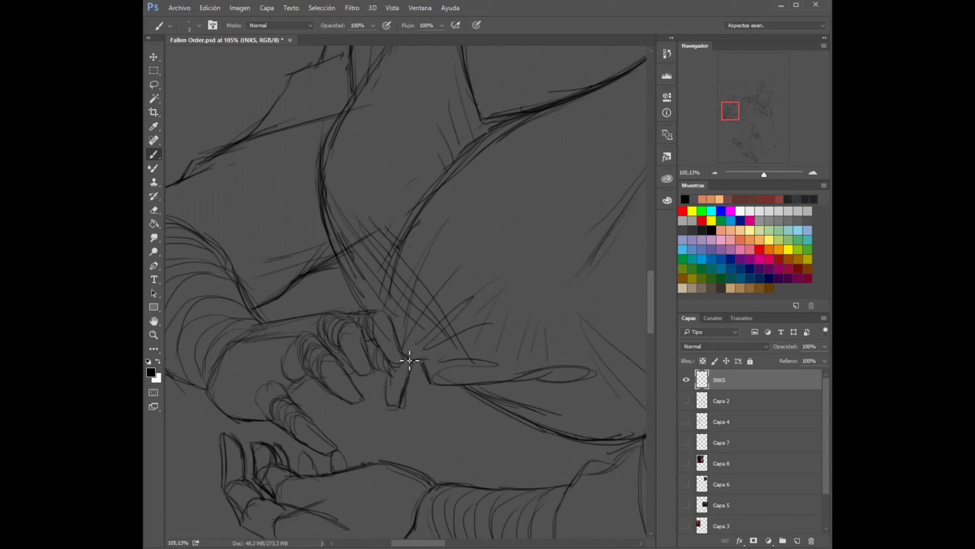
Hide the Capa 4 sketch and bring the forearm and sleeve into view
{"action": "left_click", "coordinate": [686, 421]}
{"action": "scroll", "coordinate": [379, 379], "scroll_direction": "down", "scroll_amount": 2}
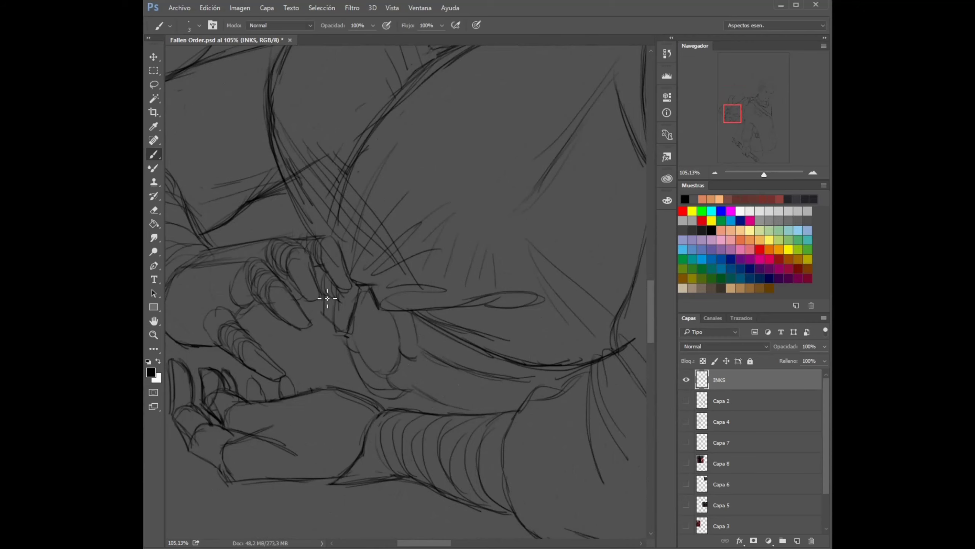
{"action": "scroll", "coordinate": [330, 337], "scroll_direction": "down", "scroll_amount": 3}
{"action": "scroll", "coordinate": [338, 316], "scroll_direction": "down", "scroll_amount": 3}
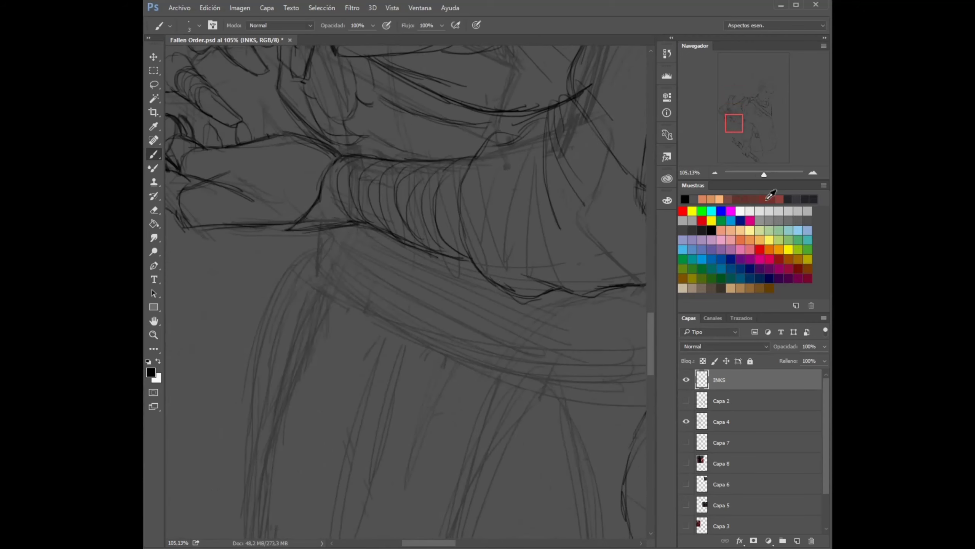
{"action": "scroll", "coordinate": [542, 266], "scroll_direction": "down", "scroll_amount": 2}
{"action": "left_click", "coordinate": [745, 149]}
{"action": "scroll", "coordinate": [441, 292], "scroll_direction": "up", "scroll_amount": 4}
Lasso the hand lines and nudge them into place with a free transform
{"action": "key", "text": "l"}
{"action": "left_click_drag", "start_coordinate": [443, 292], "coordinate": [369, 335]}
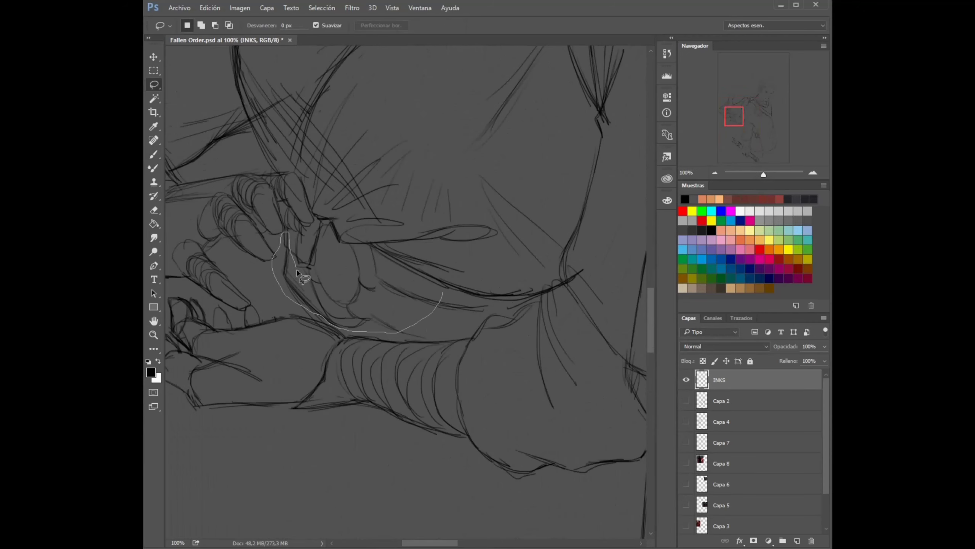
{"action": "key", "text": "ctrl+t"}
{"action": "left_click_drag", "start_coordinate": [429, 305], "coordinate": [433, 318]}
{"action": "key", "text": "Return"}
{"action": "key", "text": "ctrl+d"}
{"action": "key", "text": "b"}
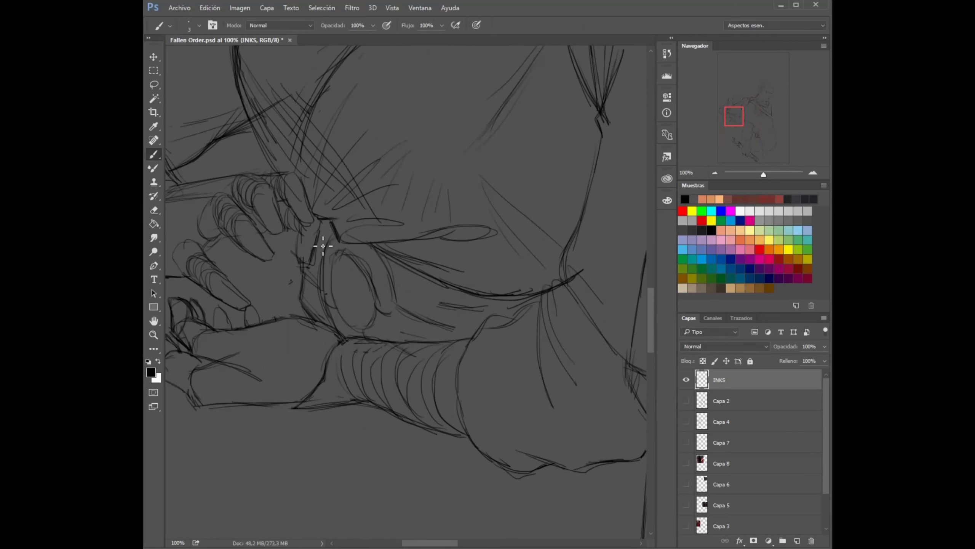
Ink a line along the adjusted hand, toggling Capa 4 to compare with the sketch
{"action": "left_click_drag", "start_coordinate": [342, 301], "coordinate": [272, 250]}
{"action": "scroll", "coordinate": [279, 257], "scroll_direction": "down", "scroll_amount": 3}
{"action": "left_click", "coordinate": [687, 421]}
{"action": "scroll", "coordinate": [270, 197], "scroll_direction": "down", "scroll_amount": 5}
{"action": "left_click", "coordinate": [686, 421]}
{"action": "left_click", "coordinate": [687, 422]}
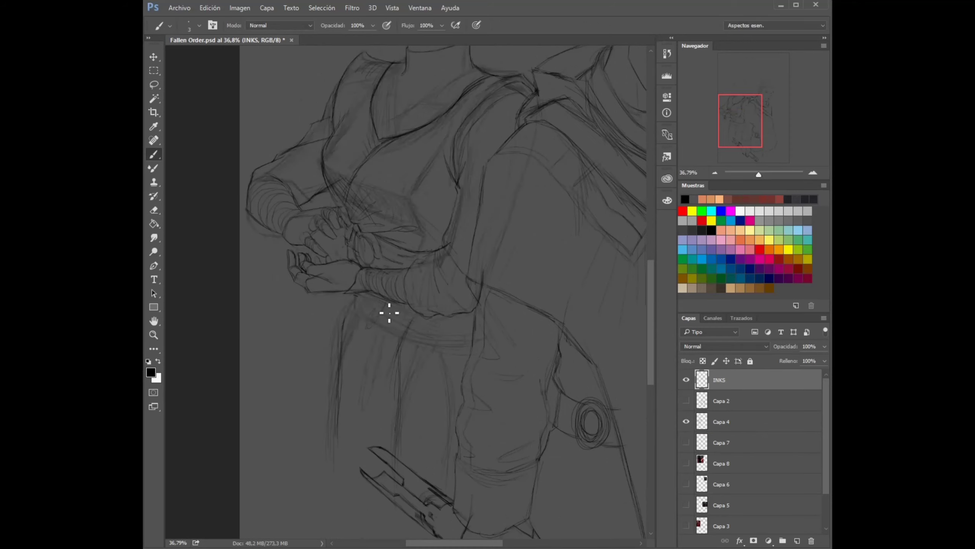
Check the ink against the Capa 4 sketch and undo the recent vertical strokes
{"action": "left_click", "coordinate": [686, 421]}
{"action": "right_click", "coordinate": [338, 315]}
{"action": "key", "text": "Escape"}
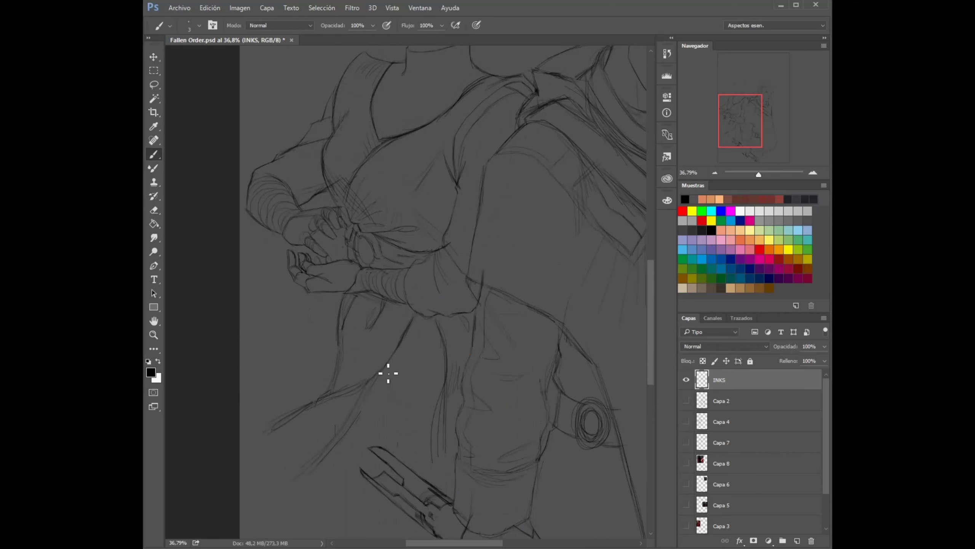
{"action": "left_click", "coordinate": [686, 422]}
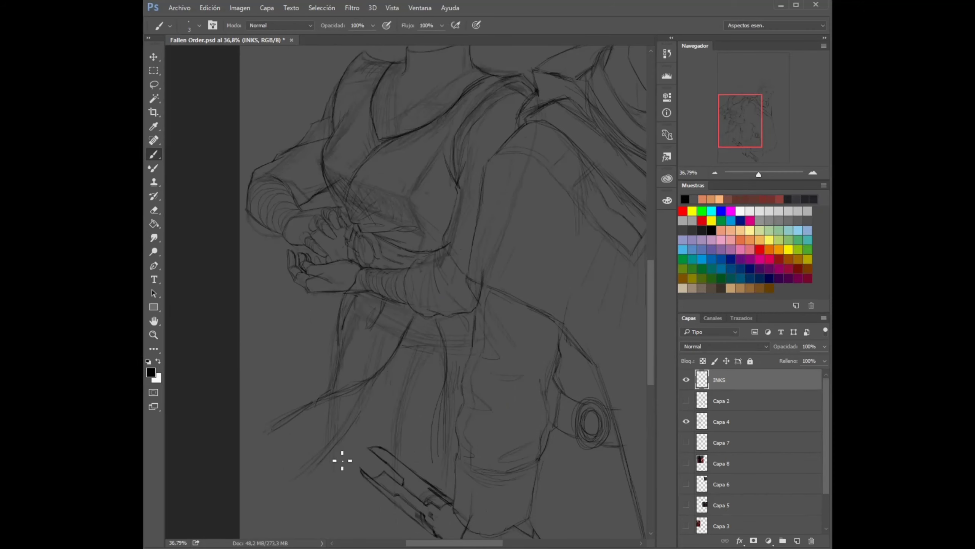
{"action": "scroll", "coordinate": [487, 331], "scroll_direction": "down", "scroll_amount": 3}
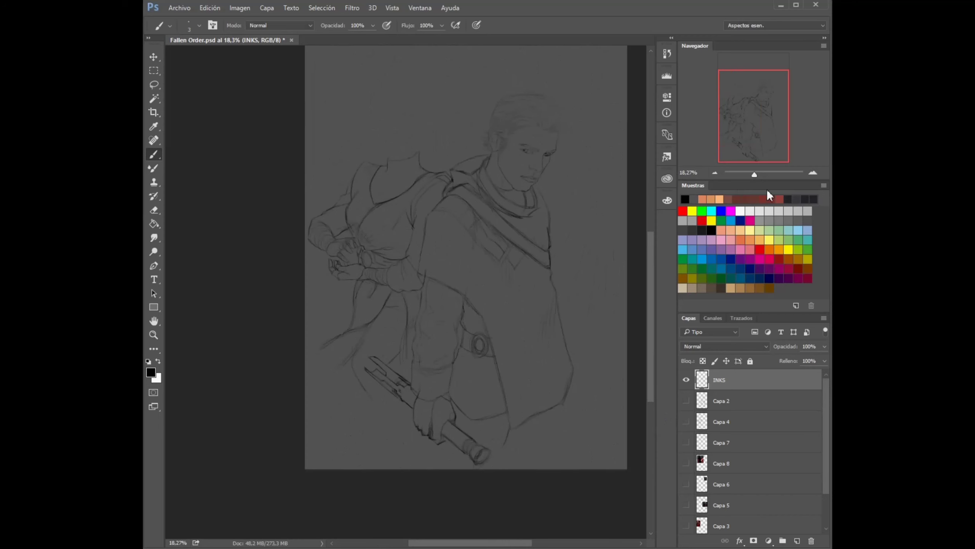
{"action": "scroll", "coordinate": [335, 354], "scroll_direction": "up", "scroll_amount": 5}
{"action": "scroll", "coordinate": [403, 327], "scroll_direction": "down", "scroll_amount": 5}
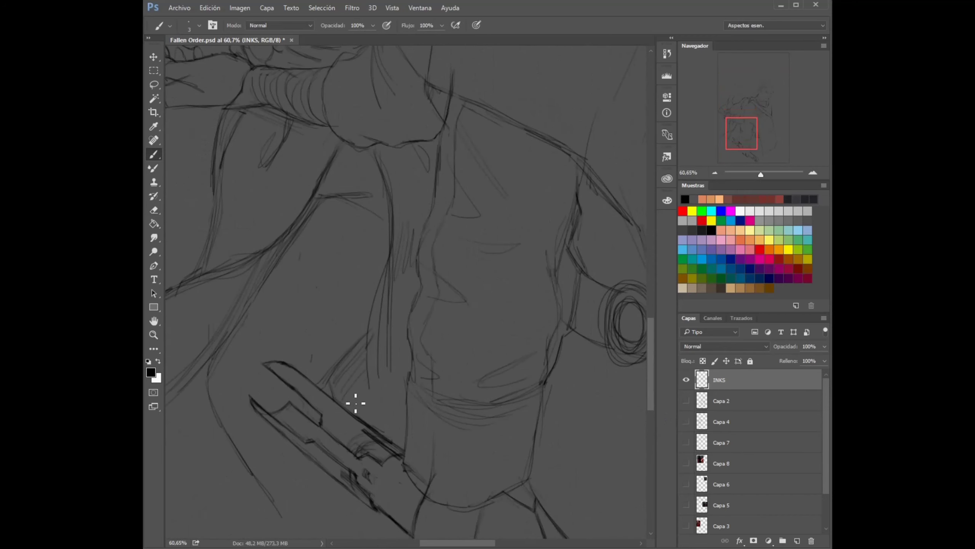
{"action": "key", "text": "ctrl+z"}
{"action": "key", "text": "ctrl+z"}
{"action": "key", "text": "ctrl+z"}
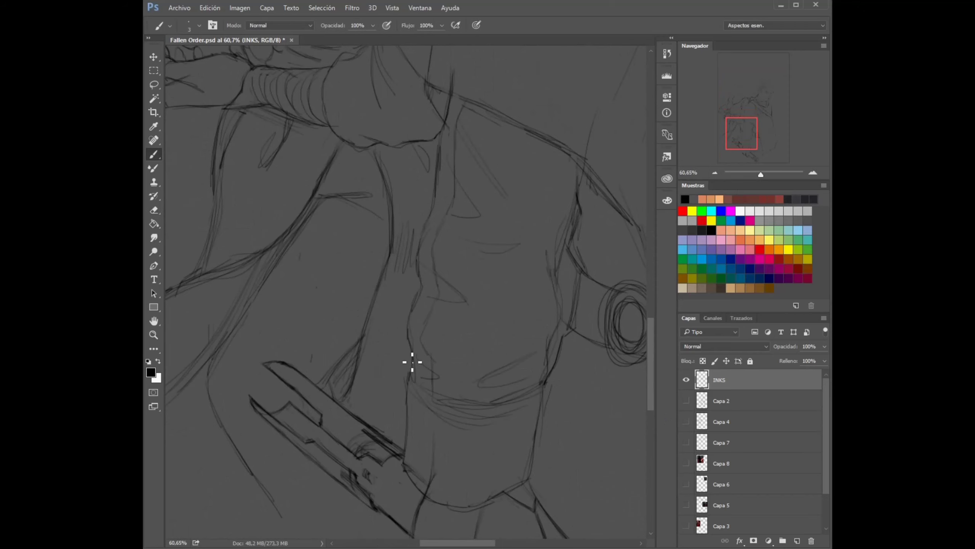
{"action": "scroll", "coordinate": [384, 269], "scroll_direction": "up", "scroll_amount": 3}
{"action": "key", "text": "e"}
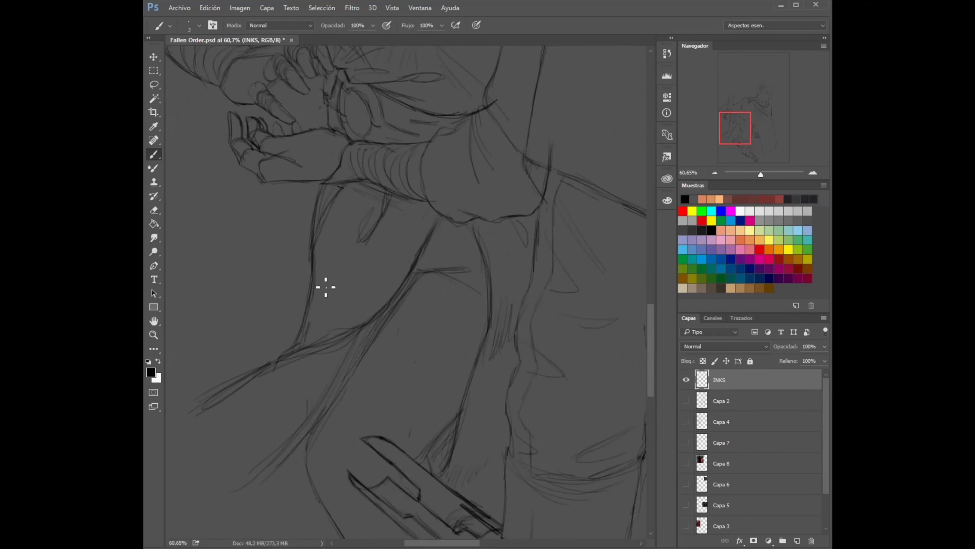
{"action": "scroll", "coordinate": [331, 288], "scroll_direction": "left", "scroll_amount": 1}
Lasso the wrist lines and scale them up with a free transform
{"action": "left_click_drag", "start_coordinate": [370, 235], "coordinate": [341, 262]}
{"action": "key", "text": "l"}
{"action": "left_click_drag", "start_coordinate": [325, 195], "coordinate": [307, 143]}
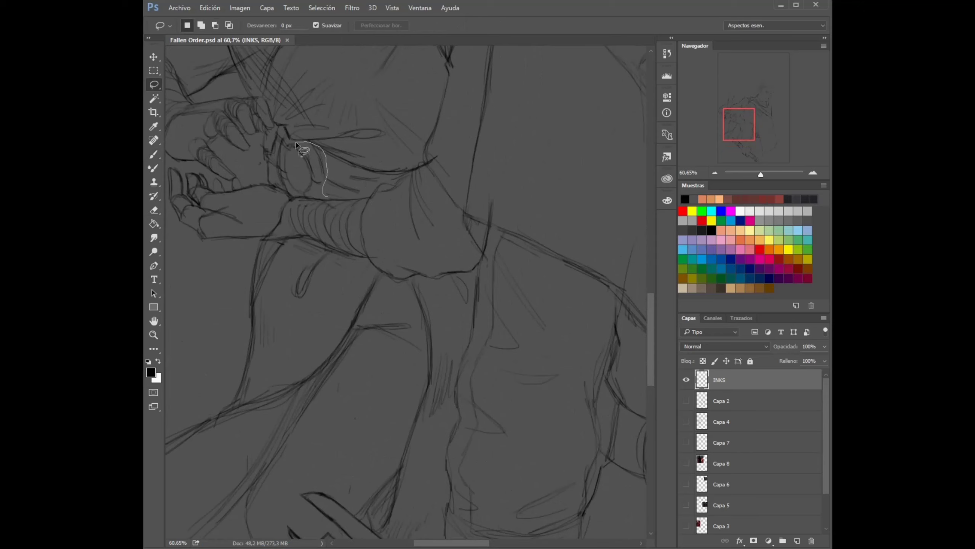
{"action": "left_click_drag", "start_coordinate": [320, 197], "coordinate": [323, 197]}
{"action": "key", "text": "ctrl+t"}
{"action": "scroll", "coordinate": [323, 197], "scroll_direction": "up", "scroll_amount": 2}
{"action": "left_click_drag", "start_coordinate": [326, 261], "coordinate": [359, 283]}
{"action": "key", "text": "Return"}
{"action": "key", "text": "b"}
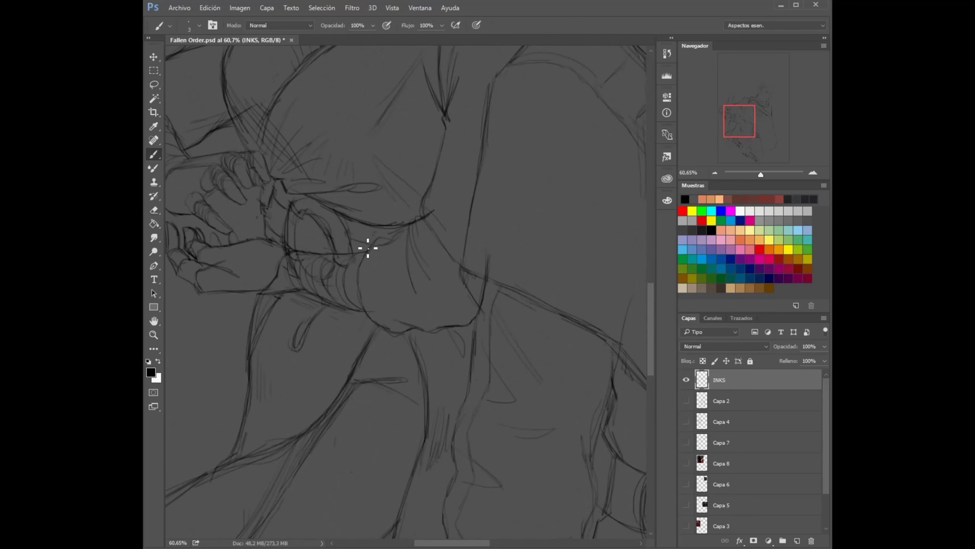
Lasso the lines beside the sword hilt and rotate and scale them into place
{"action": "left_click_drag", "start_coordinate": [761, 174], "coordinate": [755, 174]}
{"action": "key", "text": "l"}
{"action": "left_click_drag", "start_coordinate": [337, 257], "coordinate": [356, 198]}
{"action": "key", "text": "ctrl+c"}
{"action": "key", "text": "Return"}
{"action": "left_click_drag", "start_coordinate": [292, 304], "coordinate": [294, 305]}
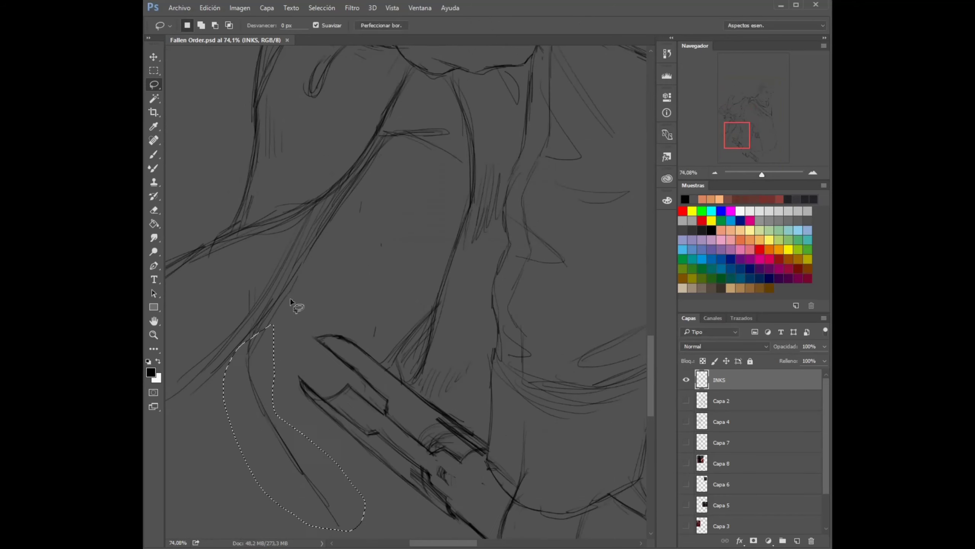
{"action": "scroll", "coordinate": [374, 338], "scroll_direction": "down", "scroll_amount": 5}
{"action": "key", "text": "ctrl+t"}
{"action": "left_click_drag", "start_coordinate": [413, 295], "coordinate": [419, 304]}
{"action": "key", "text": "Return"}
{"action": "key", "text": "e"}
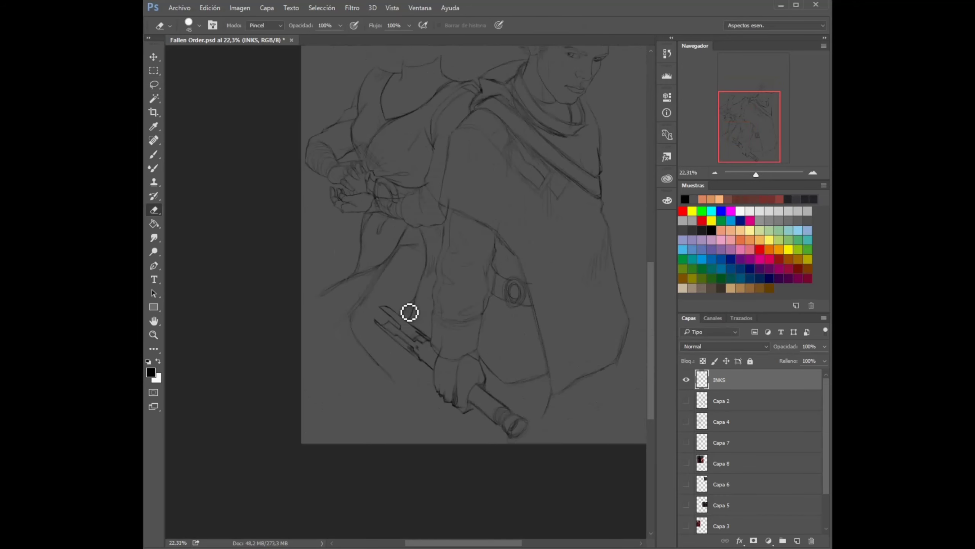
Try a selection on the chest, show the Capa 2 sketch and save the document
{"action": "key", "text": "b"}
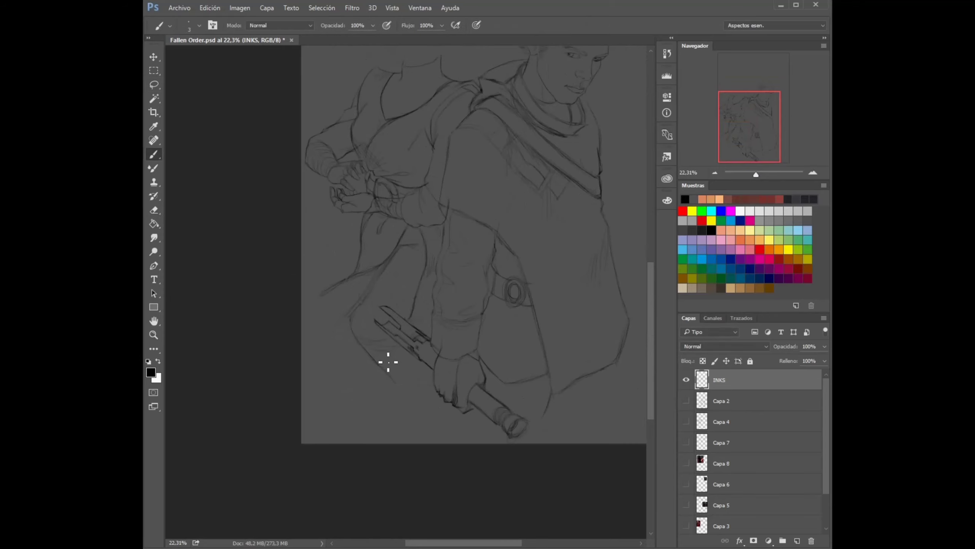
{"action": "scroll", "coordinate": [452, 324], "scroll_direction": "up", "scroll_amount": 2}
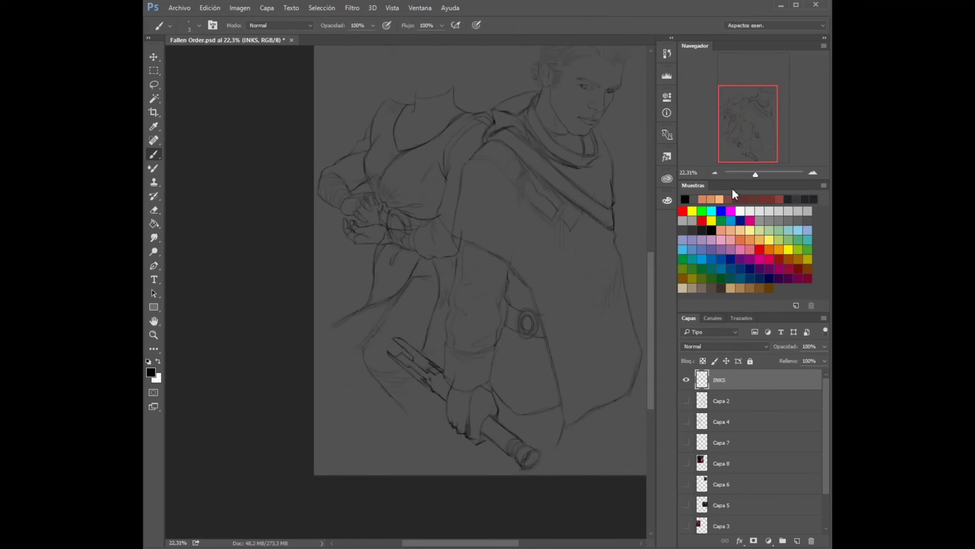
{"action": "scroll", "coordinate": [737, 153], "scroll_direction": "up", "scroll_amount": 5}
{"action": "key", "text": "l"}
{"action": "left_click_drag", "start_coordinate": [470, 206], "coordinate": [492, 212]}
{"action": "key", "text": "ctrl+d"}
{"action": "key", "text": "b"}
{"action": "left_click", "coordinate": [687, 400]}
{"action": "key", "text": "ctrl+s"}
Zoom out to the whole figure, hide Capa 2 and ink a short coat-fold line
{"action": "left_click_drag", "start_coordinate": [761, 174], "coordinate": [757, 174]}
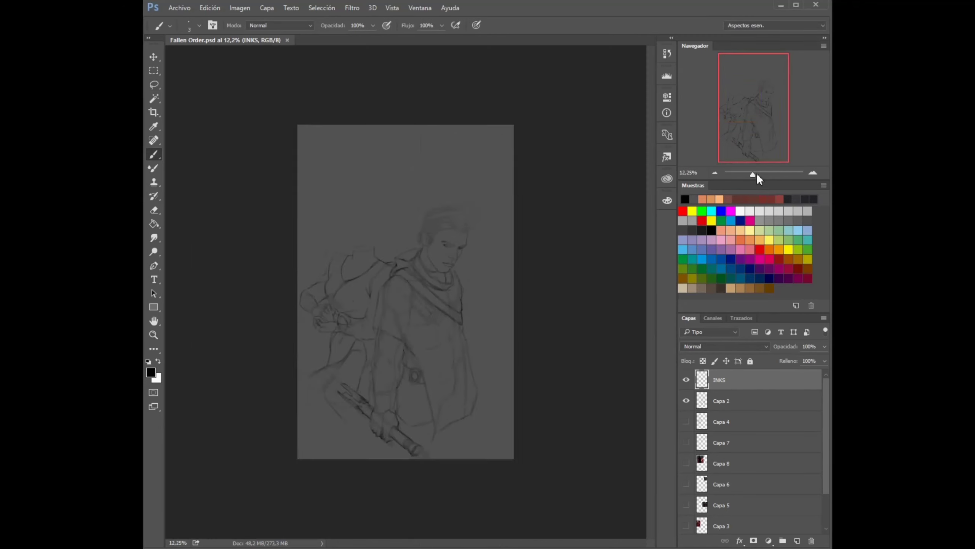
{"action": "scroll", "coordinate": [595, 276], "scroll_direction": "up", "scroll_amount": 2}
{"action": "left_click", "coordinate": [686, 400]}
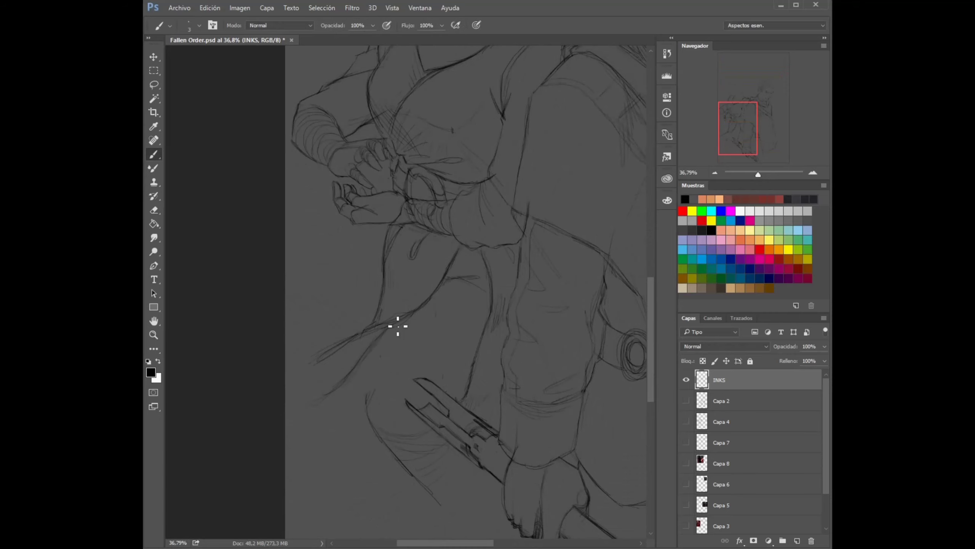
{"action": "key", "text": "e"}
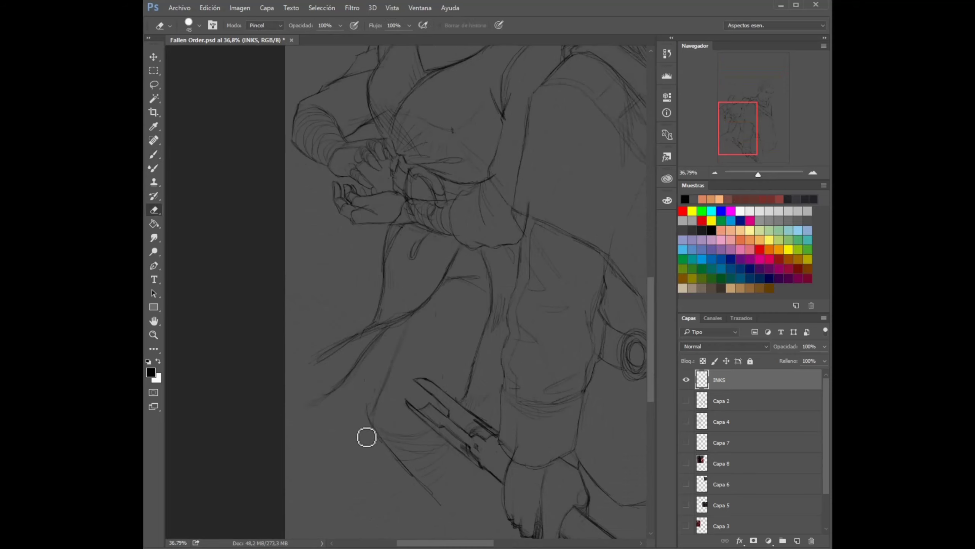
{"action": "key", "text": "b"}
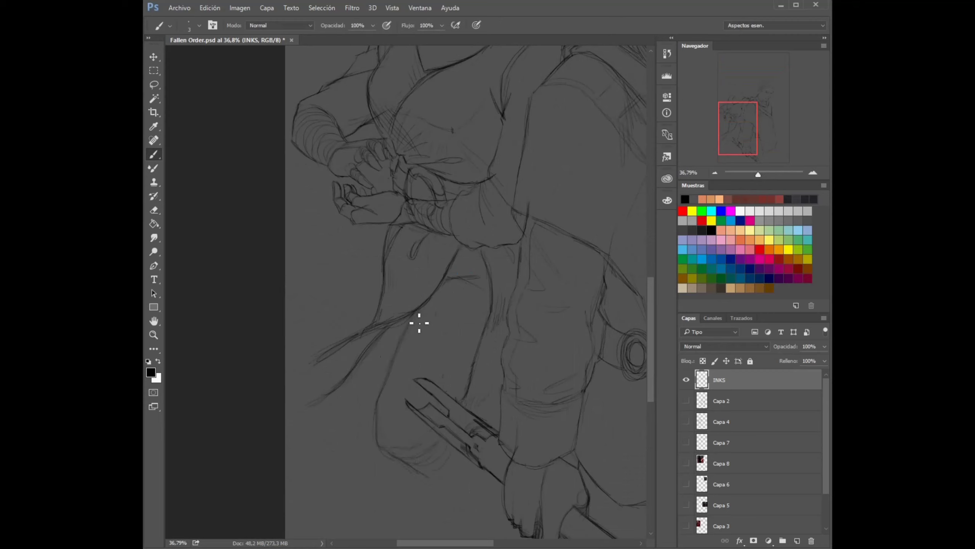
{"action": "left_click_drag", "start_coordinate": [452, 279], "coordinate": [478, 290]}
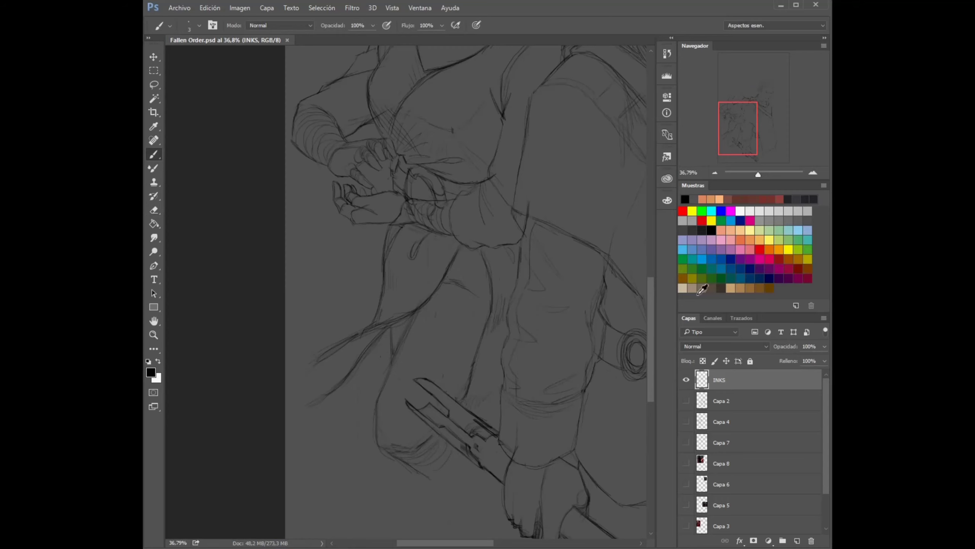
{"action": "scroll", "coordinate": [516, 271], "scroll_direction": "down", "scroll_amount": 5}
{"action": "scroll", "coordinate": [482, 296], "scroll_direction": "up", "scroll_amount": 5}
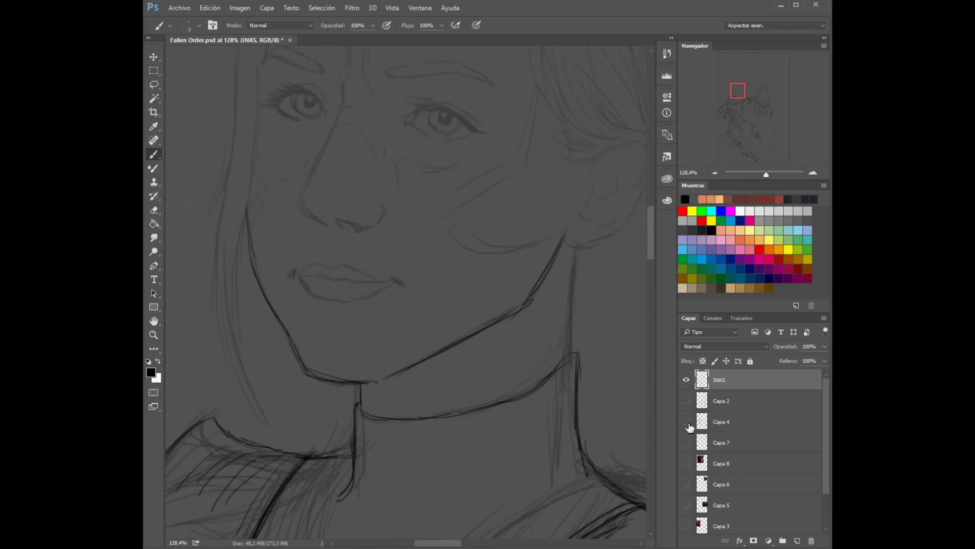
On Capa 4, select the sketched lips and apply a free transform adjustment
{"action": "left_click", "coordinate": [344, 284], "text": "ctrl"}
{"action": "left_click_drag", "start_coordinate": [312, 310], "coordinate": [307, 309]}
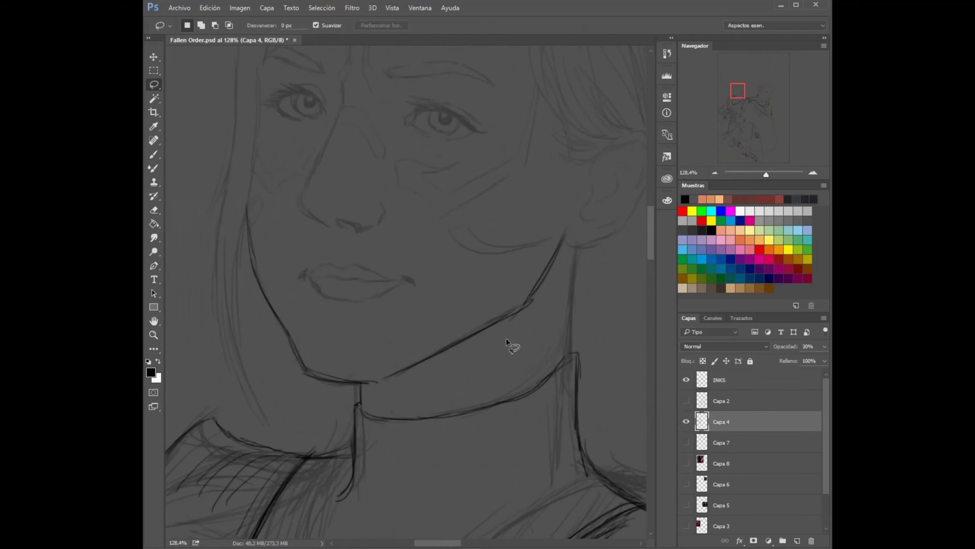
{"action": "key", "text": "ctrl+t"}
{"action": "key", "text": "Return"}
{"action": "key", "text": "ctrl+d"}
{"action": "scroll", "coordinate": [468, 233], "scroll_direction": "up", "scroll_amount": 2}
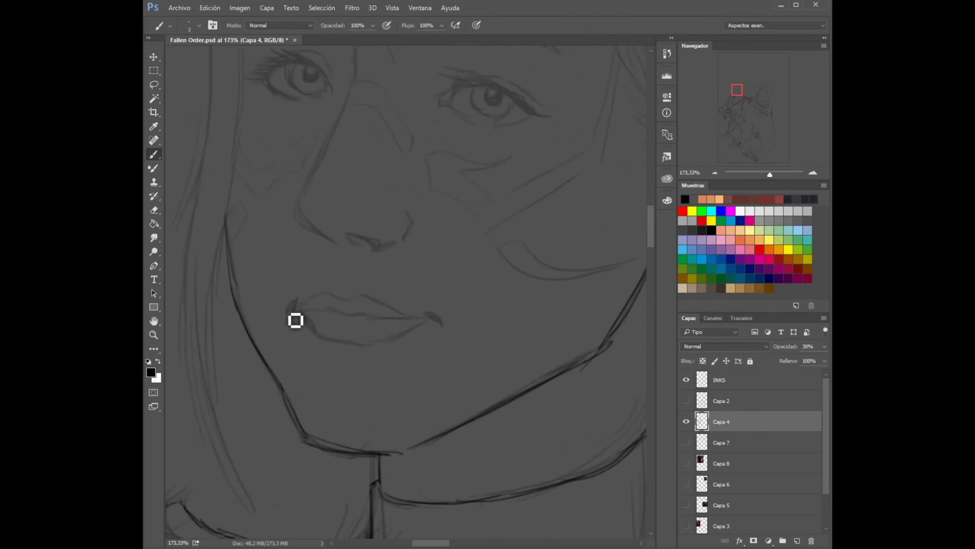
On INKS, ink the upper lip, the line between the lips and the lower lip
{"action": "left_click", "coordinate": [299, 315], "text": "ctrl"}
{"action": "left_click_drag", "start_coordinate": [291, 304], "coordinate": [426, 319]}
{"action": "mouse_move", "coordinate": [340, 304]}
{"action": "left_mouse_down"}
{"action": "mouse_move", "coordinate": [377, 322]}
{"action": "mouse_move", "coordinate": [423, 319]}
{"action": "left_mouse_up"}
{"action": "left_click_drag", "start_coordinate": [320, 329], "coordinate": [444, 327]}
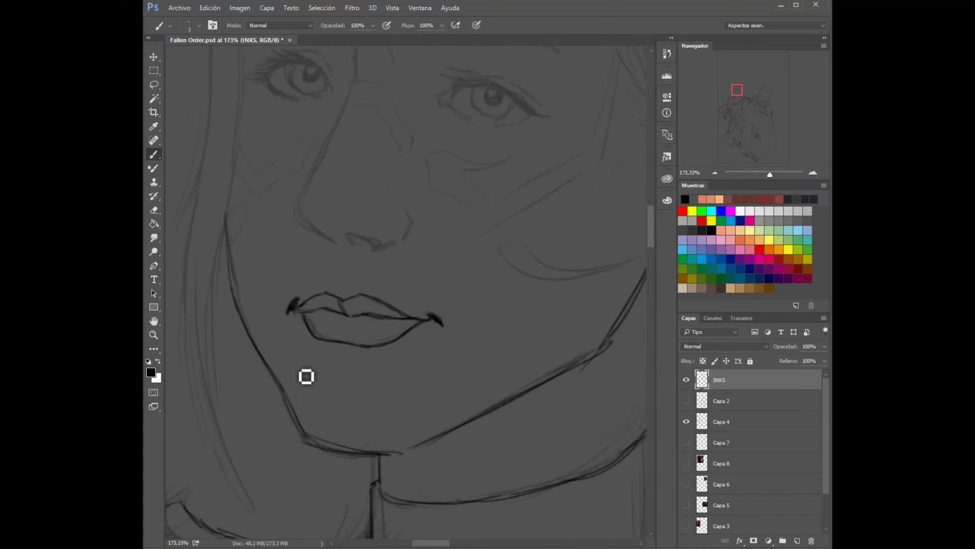
{"action": "left_click", "coordinate": [687, 421]}
Ink the nose contour and move up to the eyes with a smaller brush
{"action": "scroll", "coordinate": [350, 124], "scroll_direction": "up", "scroll_amount": 3}
{"action": "mouse_move", "coordinate": [351, 125]}
{"action": "left_mouse_down"}
{"action": "mouse_move", "coordinate": [338, 227]}
{"action": "mouse_move", "coordinate": [309, 292]}
{"action": "mouse_move", "coordinate": [334, 326]}
{"action": "mouse_move", "coordinate": [371, 322]}
{"action": "mouse_move", "coordinate": [408, 291]}
{"action": "left_mouse_up"}
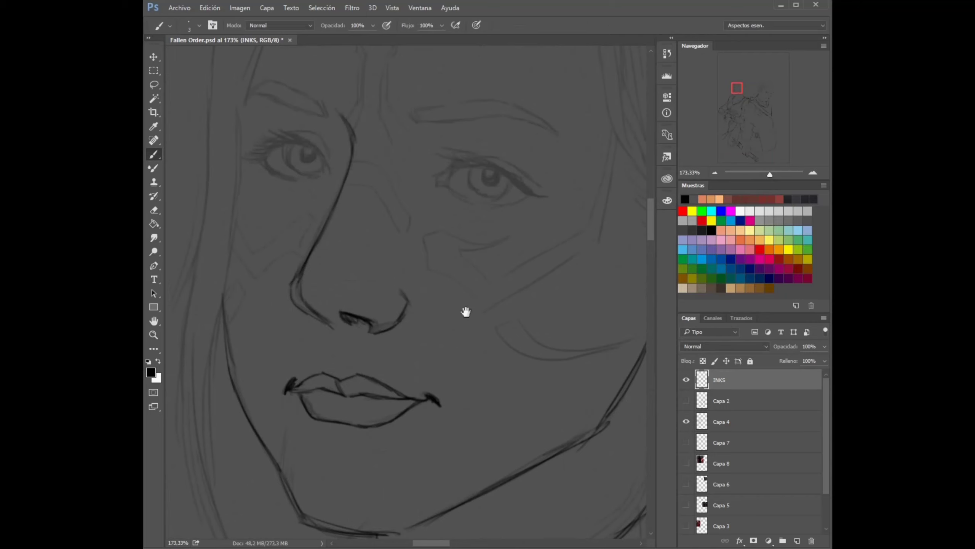
{"action": "scroll", "coordinate": [388, 383], "scroll_direction": "up", "scroll_amount": 1}
{"action": "scroll", "coordinate": [353, 375], "scroll_direction": "up", "scroll_amount": 2}
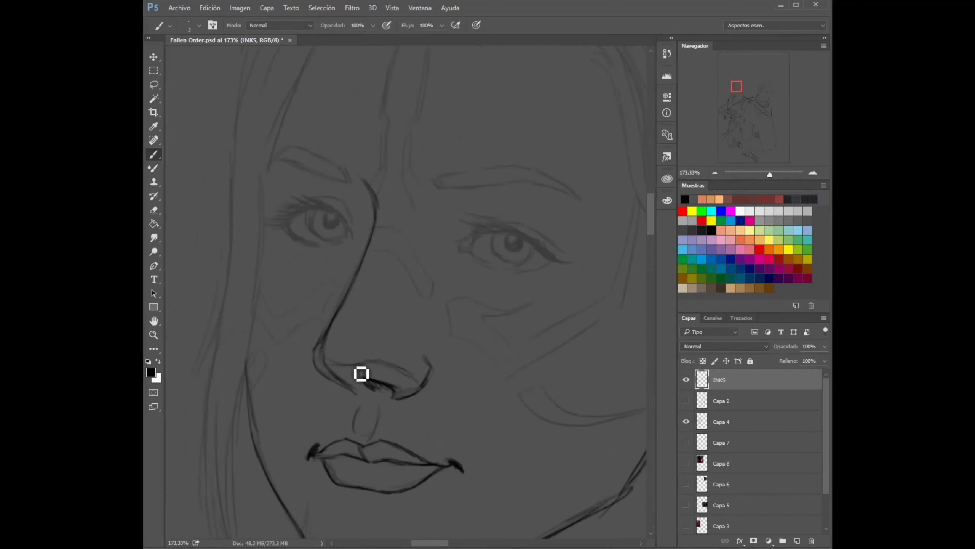
{"action": "mouse_move", "coordinate": [325, 227]}
{"action": "left_mouse_down"}
{"action": "mouse_move", "coordinate": [306, 282]}
{"action": "mouse_move", "coordinate": [410, 313]}
{"action": "mouse_move", "coordinate": [319, 285]}
{"action": "mouse_move", "coordinate": [337, 305]}
{"action": "left_mouse_up"}
{"action": "key", "text": "bracketleft"}
{"action": "key", "text": "bracketleft"}
{"action": "key", "text": "bracketleft"}
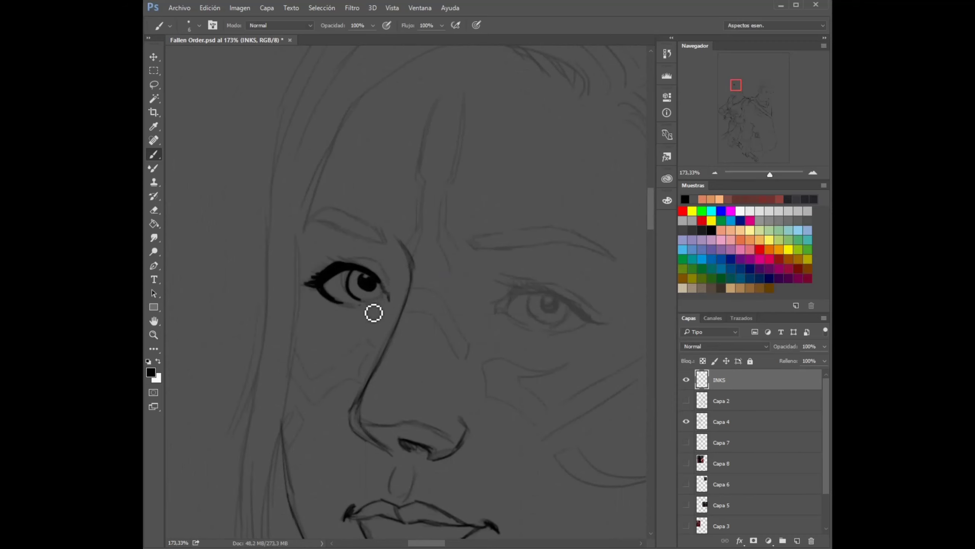
With a 4 px brush, ink heavy lashes on the right eye's upper lid and re-darken its iris
{"action": "right_click", "coordinate": [488, 266]}
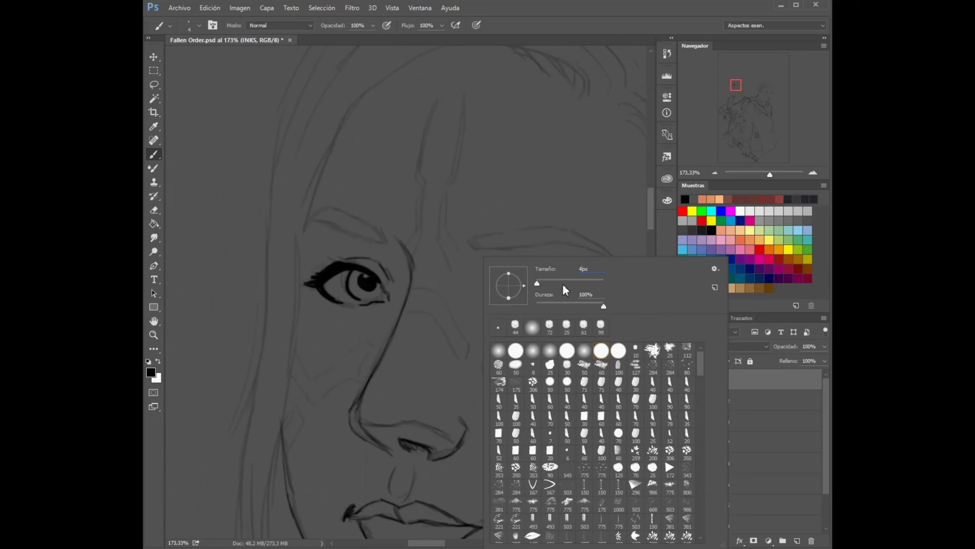
{"action": "mouse_move", "coordinate": [530, 289]}
{"action": "left_mouse_down"}
{"action": "mouse_move", "coordinate": [530, 329]}
{"action": "mouse_move", "coordinate": [582, 339]}
{"action": "mouse_move", "coordinate": [531, 353]}
{"action": "mouse_move", "coordinate": [503, 322]}
{"action": "mouse_move", "coordinate": [536, 326]}
{"action": "left_mouse_up"}
{"action": "mouse_move", "coordinate": [447, 296]}
{"action": "left_mouse_down"}
{"action": "mouse_move", "coordinate": [496, 305]}
{"action": "mouse_move", "coordinate": [551, 334]}
{"action": "left_mouse_up"}
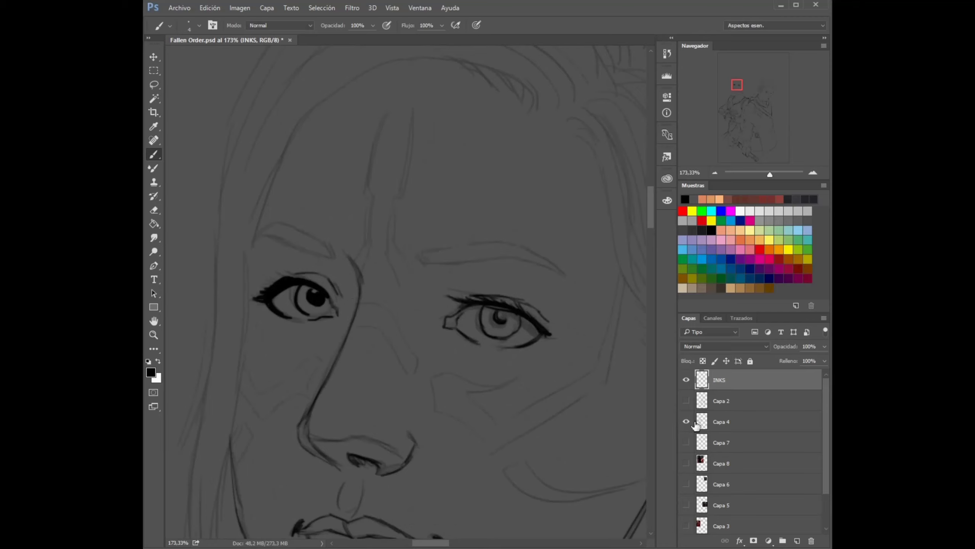
{"action": "left_click", "coordinate": [686, 422]}
{"action": "left_click", "coordinate": [686, 421]}
{"action": "key", "text": "e"}
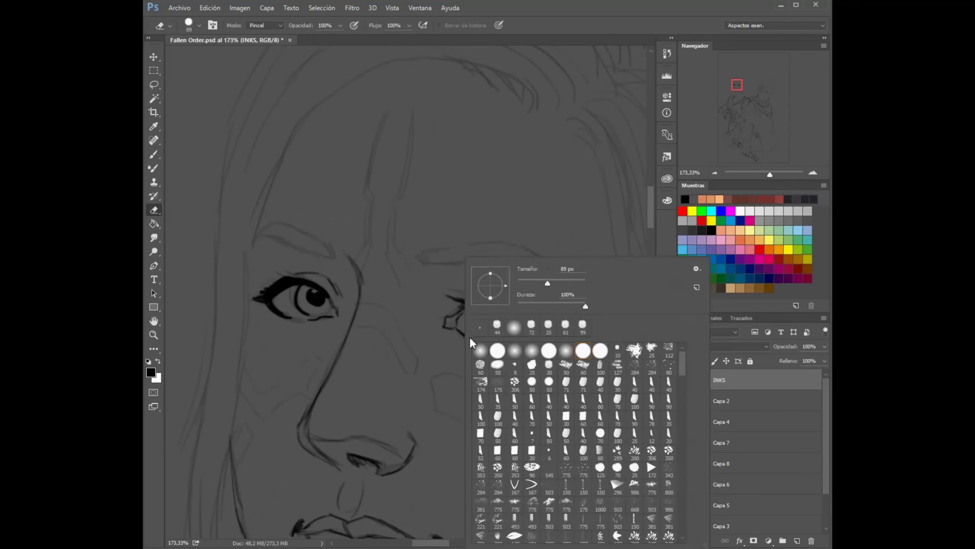
{"action": "key", "text": "b"}
{"action": "left_click_drag", "start_coordinate": [522, 318], "coordinate": [517, 328]}
Ink both eyebrows, a top hair stroke, and darken the left hairline and face outline
{"action": "left_click_drag", "start_coordinate": [421, 255], "coordinate": [563, 274]}
{"action": "left_click_drag", "start_coordinate": [248, 250], "coordinate": [338, 255]}
{"action": "left_click_drag", "start_coordinate": [271, 226], "coordinate": [331, 243]}
{"action": "left_click_drag", "start_coordinate": [537, 113], "coordinate": [430, 66]}
{"action": "left_click_drag", "start_coordinate": [338, 61], "coordinate": [276, 244]}
{"action": "left_click_drag", "start_coordinate": [265, 173], "coordinate": [246, 324]}
Ink more strands along the left hair and darken the face line beside it
{"action": "scroll", "coordinate": [300, 244], "scroll_direction": "down", "scroll_amount": 2}
{"action": "left_click_drag", "start_coordinate": [300, 244], "coordinate": [277, 403]}
{"action": "scroll", "coordinate": [285, 247], "scroll_direction": "down", "scroll_amount": 2}
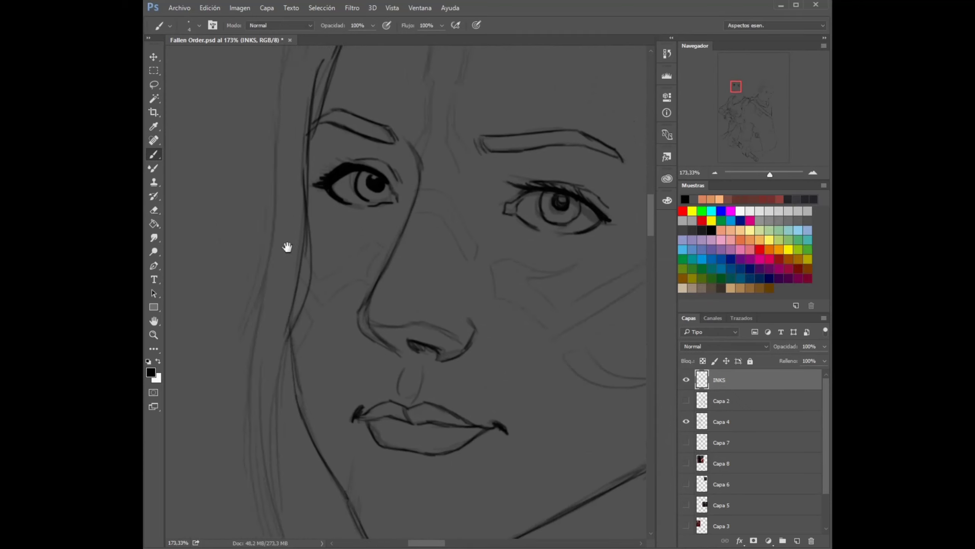
{"action": "scroll", "coordinate": [286, 261], "scroll_direction": "down", "scroll_amount": 2}
{"action": "mouse_move", "coordinate": [287, 261]}
{"action": "left_mouse_down"}
{"action": "mouse_move", "coordinate": [273, 345]}
{"action": "mouse_move", "coordinate": [308, 494]}
{"action": "left_mouse_up"}
{"action": "left_click_drag", "start_coordinate": [287, 148], "coordinate": [258, 319]}
{"action": "scroll", "coordinate": [274, 212], "scroll_direction": "up", "scroll_amount": 2}
{"action": "scroll", "coordinate": [275, 256], "scroll_direction": "up", "scroll_amount": 2}
{"action": "scroll", "coordinate": [275, 257], "scroll_direction": "up", "scroll_amount": 3}
{"action": "scroll", "coordinate": [403, 98], "scroll_direction": "up", "scroll_amount": 1}
With a slightly smaller brush, paint dark hair strands across the upper hair and hairline
{"action": "key", "text": "bracketleft"}
{"action": "right_click", "coordinate": [401, 186]}
{"action": "key", "text": "Return"}
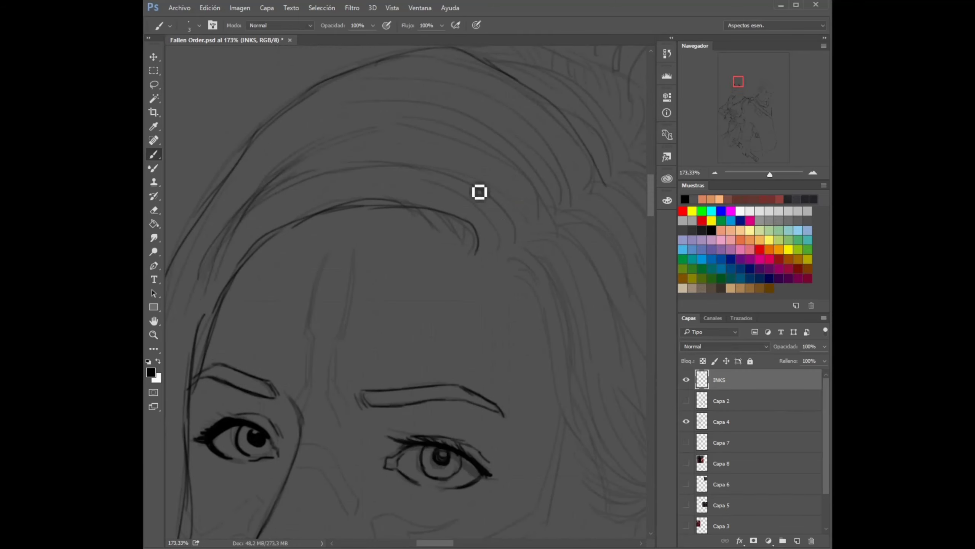
{"action": "left_click_drag", "start_coordinate": [506, 256], "coordinate": [418, 180]}
{"action": "left_click_drag", "start_coordinate": [550, 211], "coordinate": [388, 100]}
{"action": "left_click_drag", "start_coordinate": [442, 79], "coordinate": [553, 123]}
{"action": "left_click_drag", "start_coordinate": [509, 150], "coordinate": [573, 203]}
{"action": "left_click_drag", "start_coordinate": [314, 93], "coordinate": [383, 211]}
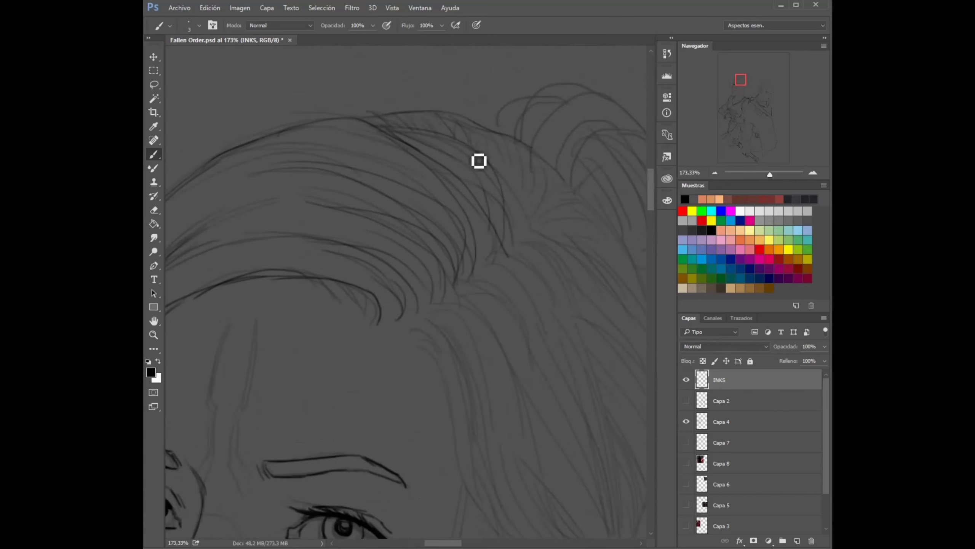
{"action": "left_click_drag", "start_coordinate": [459, 135], "coordinate": [326, 180]}
{"action": "scroll", "coordinate": [390, 261], "scroll_direction": "down", "scroll_amount": 5}
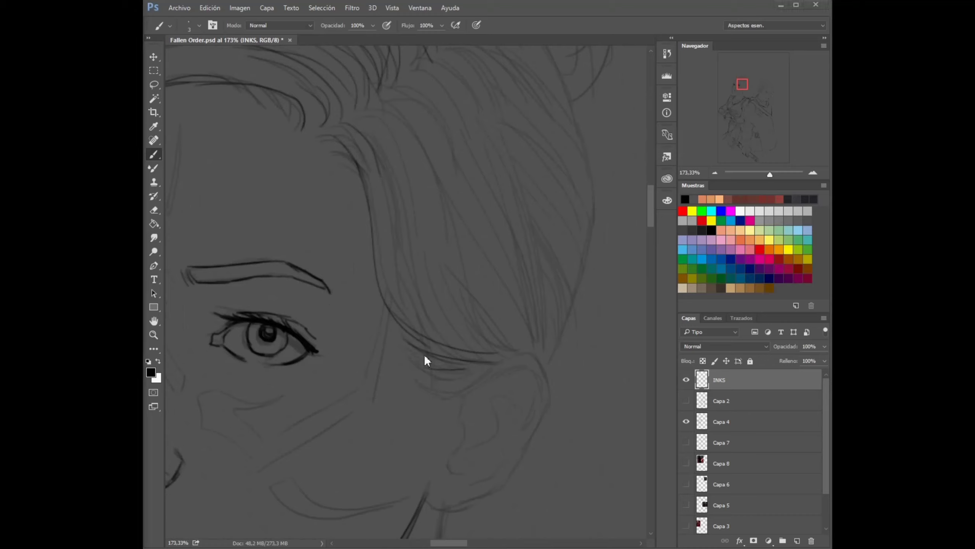
Ink strands in the side hair mass and a long stroke down the hair contour
{"action": "left_click_drag", "start_coordinate": [442, 235], "coordinate": [463, 328]}
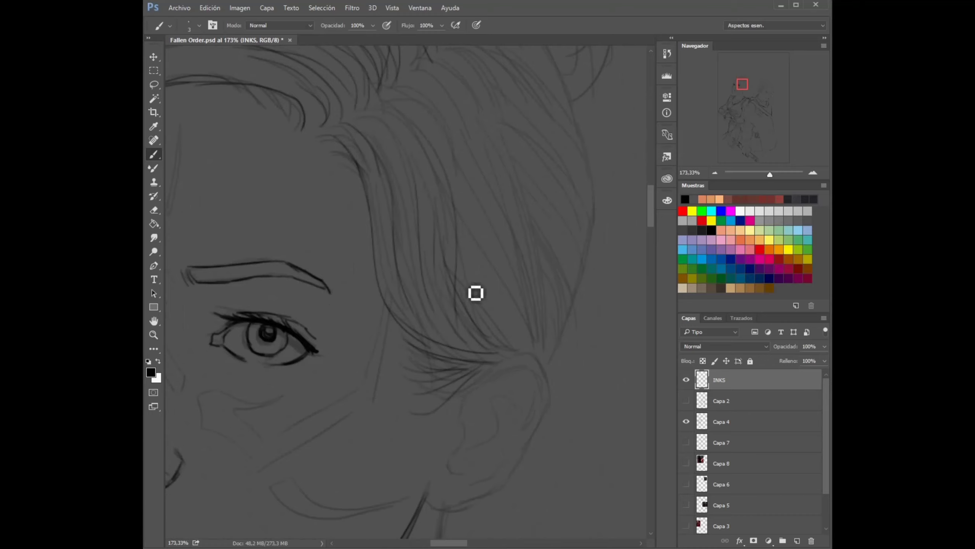
{"action": "left_click_drag", "start_coordinate": [514, 143], "coordinate": [435, 266]}
{"action": "left_click_drag", "start_coordinate": [506, 215], "coordinate": [484, 334]}
{"action": "scroll", "coordinate": [484, 335], "scroll_direction": "up", "scroll_amount": 5}
{"action": "mouse_move", "coordinate": [388, 162]}
{"action": "left_mouse_down"}
{"action": "mouse_move", "coordinate": [457, 218]}
{"action": "mouse_move", "coordinate": [474, 384]}
{"action": "left_mouse_up"}
{"action": "scroll", "coordinate": [389, 182], "scroll_direction": "up", "scroll_amount": 5}
{"action": "mouse_move", "coordinate": [331, 196]}
{"action": "left_mouse_down"}
{"action": "mouse_move", "coordinate": [494, 218]}
{"action": "mouse_move", "coordinate": [465, 356]}
{"action": "left_mouse_up"}
{"action": "scroll", "coordinate": [466, 214], "scroll_direction": "down", "scroll_amount": 5}
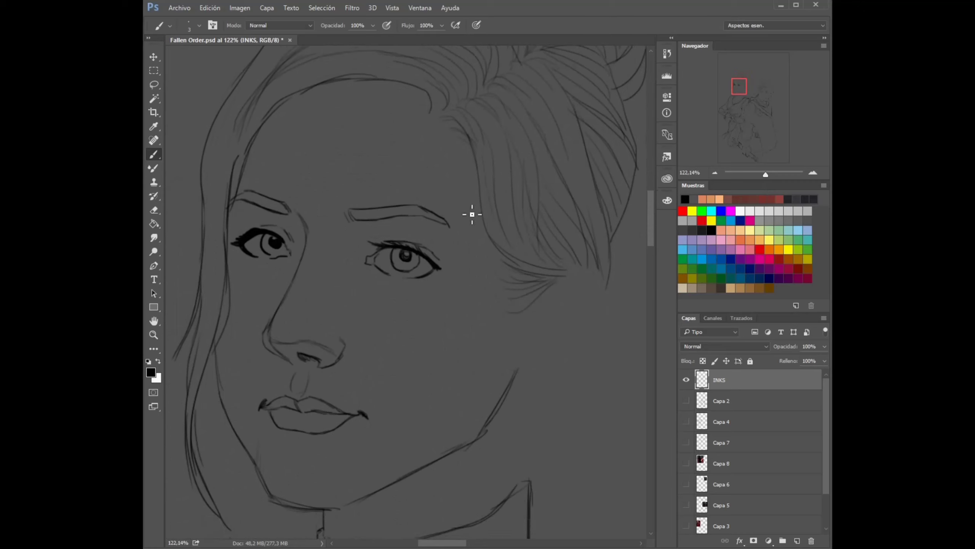
Darken the neck line and ink the jaw line up to the ear
{"action": "left_click_drag", "start_coordinate": [517, 384], "coordinate": [529, 491]}
{"action": "left_click_drag", "start_coordinate": [516, 371], "coordinate": [587, 346]}
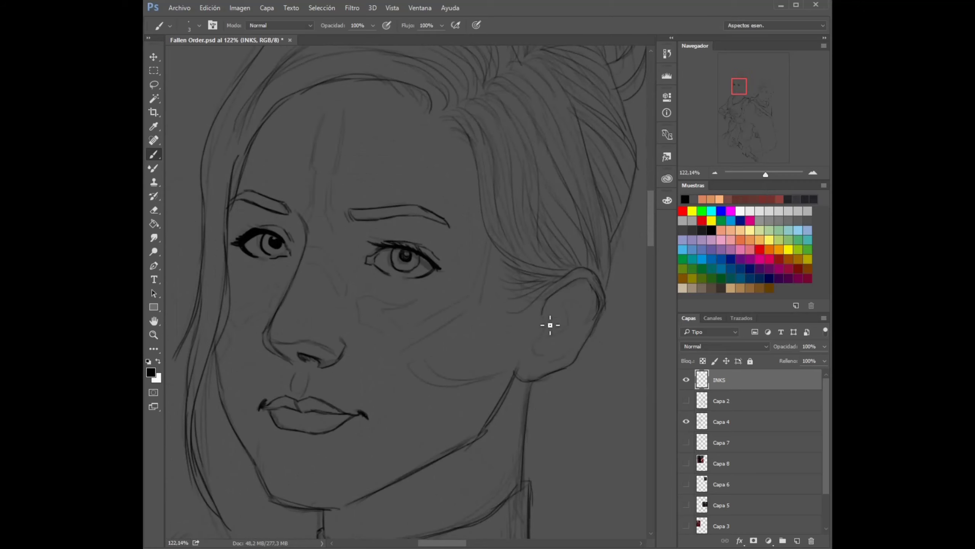
{"action": "left_click_drag", "start_coordinate": [327, 334], "coordinate": [388, 318]}
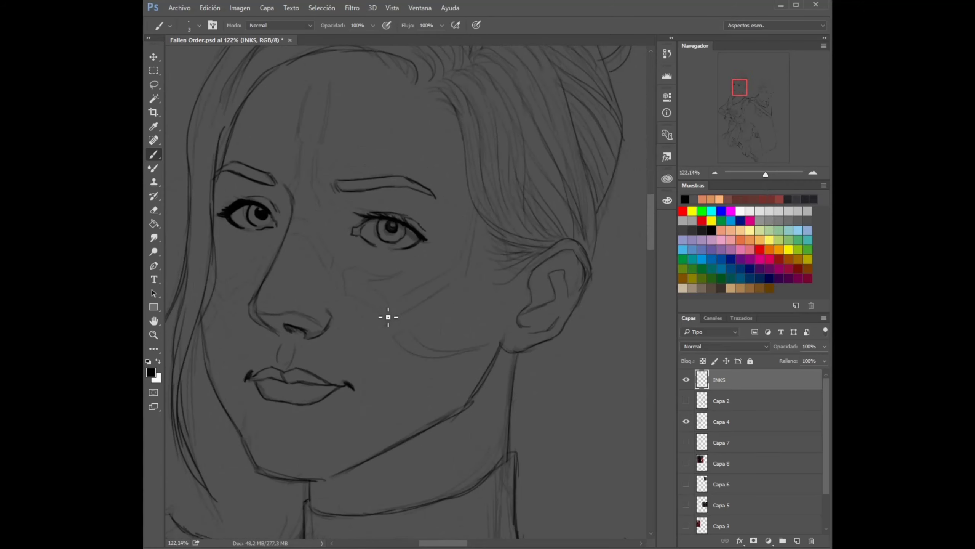
{"action": "scroll", "coordinate": [283, 320], "scroll_direction": "down", "scroll_amount": 2}
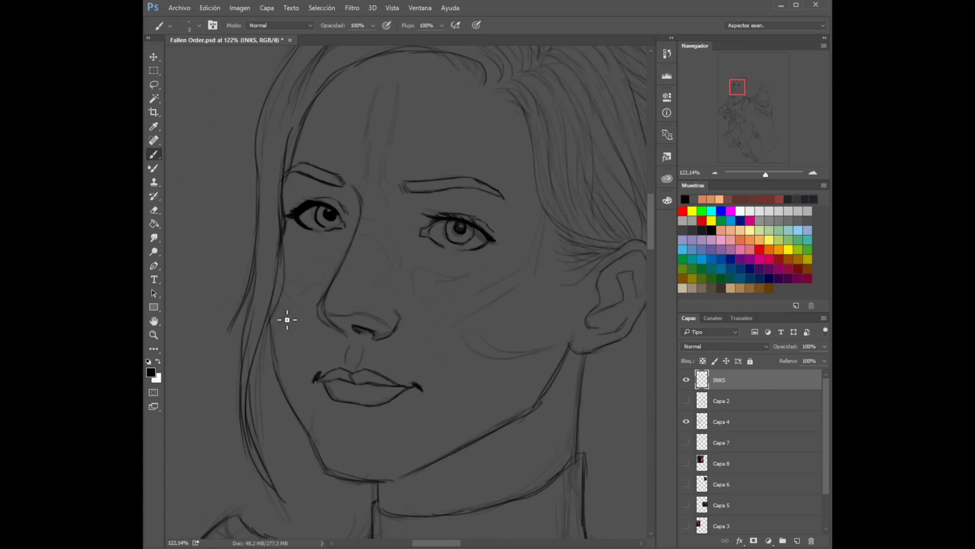
{"action": "left_click_drag", "start_coordinate": [765, 174], "coordinate": [767, 174]}
Lasso the right eyebrow to begin repositioning it
{"action": "key", "text": "l"}
{"action": "left_click_drag", "start_coordinate": [534, 169], "coordinate": [523, 115]}
{"action": "key", "text": "ctrl+0"}
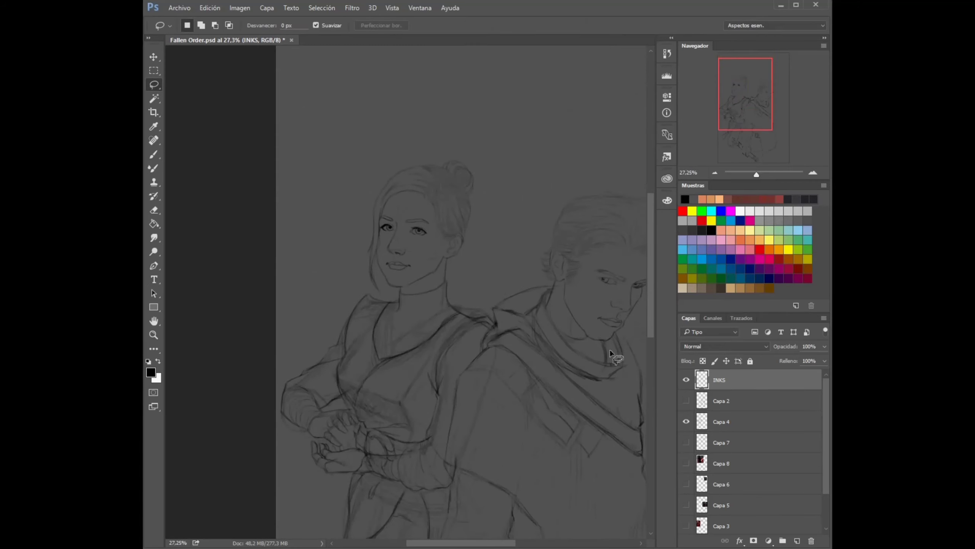
Ink the zigzag V-shaped pendant at the collar, alternating brush and eraser for fixes
{"action": "scroll", "coordinate": [401, 264], "scroll_direction": "up", "scroll_amount": 5}
{"action": "key", "text": "b"}
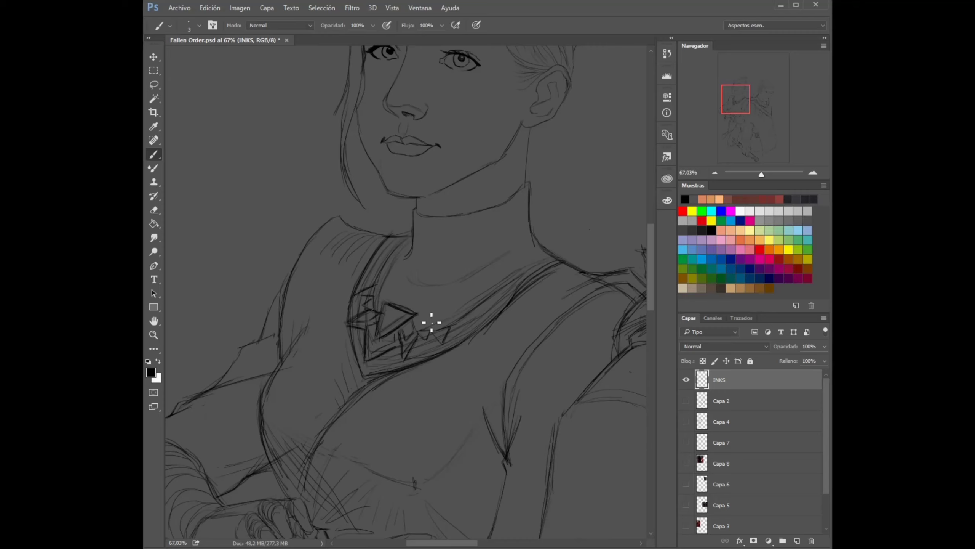
{"action": "key", "text": "e"}
{"action": "key", "text": "b"}
{"action": "key", "text": "e"}
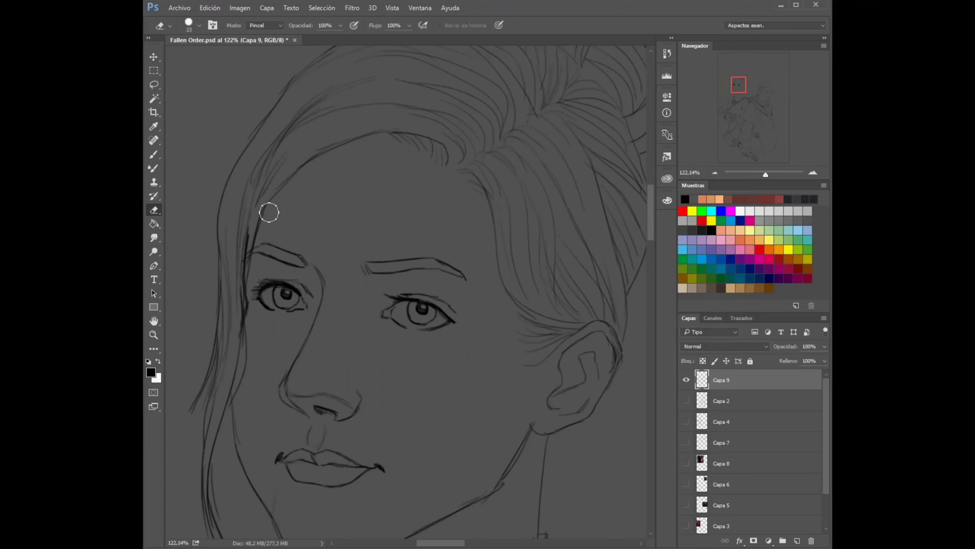
Lasso the left eye and reposition it with Free Transform
{"action": "scroll", "coordinate": [311, 212], "scroll_direction": "down", "scroll_amount": 1}
{"action": "scroll", "coordinate": [417, 311], "scroll_direction": "down", "scroll_amount": 2}
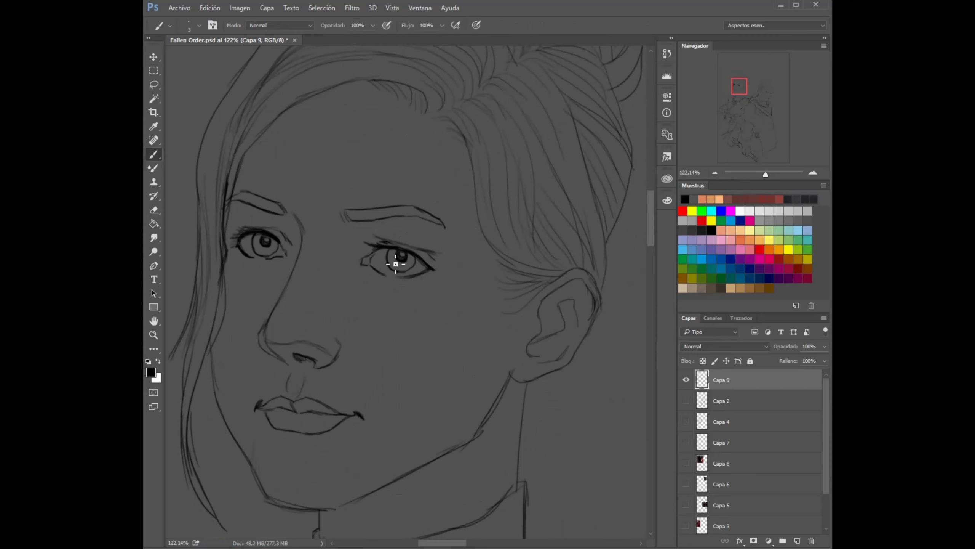
{"action": "key", "text": "l"}
{"action": "key", "text": "ctrl+t"}
{"action": "left_click_drag", "start_coordinate": [232, 227], "coordinate": [271, 246]}
{"action": "key", "text": "Return"}
{"action": "key", "text": "b"}
Lasso the left eyebrow and adjust its position with Free Transform
{"action": "key", "text": "l"}
{"action": "left_click_drag", "start_coordinate": [291, 188], "coordinate": [235, 216]}
{"action": "key", "text": "ctrl+t"}
{"action": "key", "text": "Return"}
{"action": "key", "text": "b"}
{"action": "scroll", "coordinate": [507, 244], "scroll_direction": "down", "scroll_amount": 3}
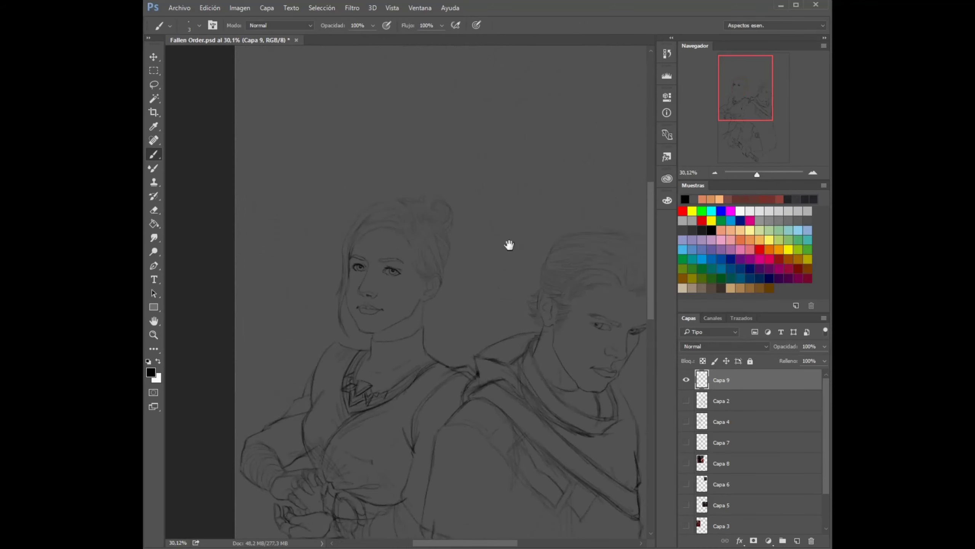
{"action": "scroll", "coordinate": [479, 246], "scroll_direction": "up", "scroll_amount": 4}
Move the right eye about 12 px right and shift the left eye slightly right
{"action": "key", "text": "l"}
{"action": "key", "text": "ctrl+t"}
{"action": "mouse_move", "coordinate": [361, 229]}
{"action": "left_mouse_down"}
{"action": "mouse_move", "coordinate": [388, 226]}
{"action": "mouse_move", "coordinate": [373, 211]}
{"action": "left_mouse_up"}
{"action": "key", "text": "Return"}
{"action": "key", "text": "ctrl+t"}
{"action": "left_click_drag", "start_coordinate": [204, 184], "coordinate": [222, 188]}
{"action": "key", "text": "Return"}
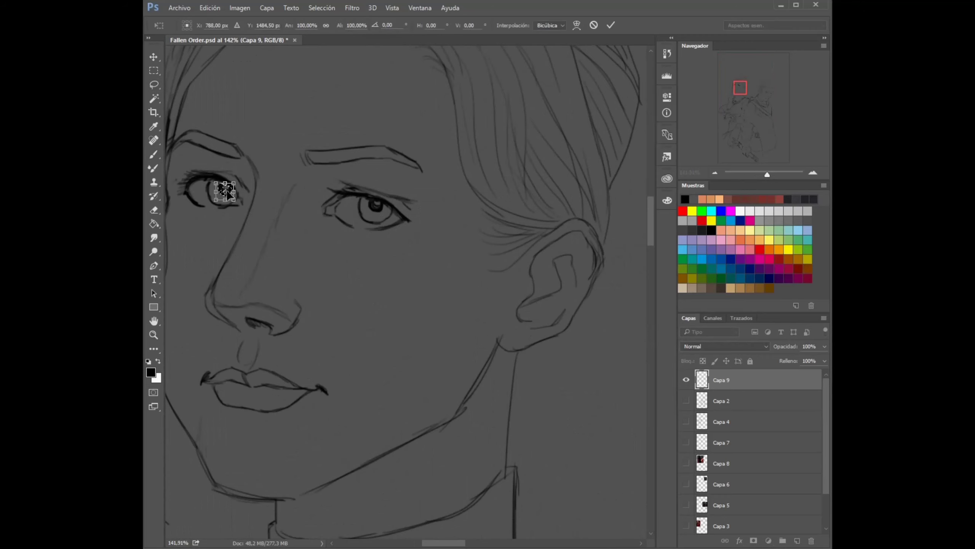
Zoom out from the face to view both figures, then zoom toward the hands
{"action": "scroll", "coordinate": [462, 304], "scroll_direction": "down", "scroll_amount": 3}
{"action": "key", "text": "b"}
{"action": "left_click_drag", "start_coordinate": [443, 183], "coordinate": [398, 163]}
{"action": "left_click_drag", "start_coordinate": [762, 174], "coordinate": [757, 174]}
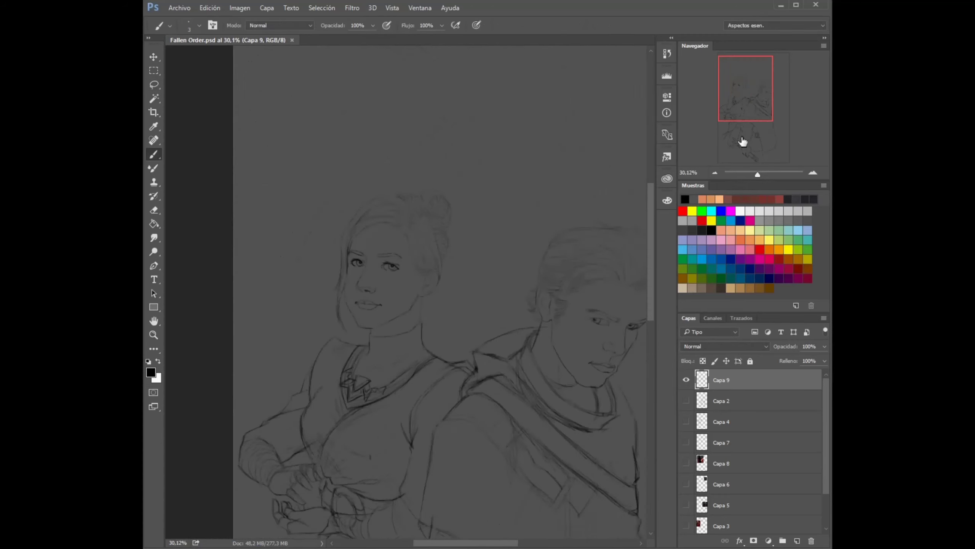
{"action": "scroll", "coordinate": [575, 216], "scroll_direction": "up", "scroll_amount": 5}
{"action": "scroll", "coordinate": [319, 283], "scroll_direction": "up", "scroll_amount": 2}
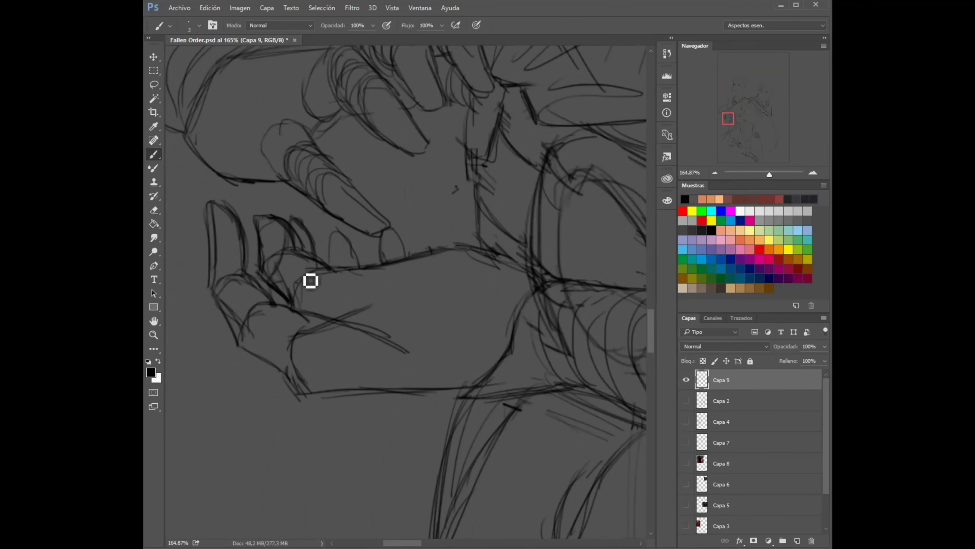
Sketch new finger strokes above the hand line and reshape the hand strokes with Free Transform
{"action": "key", "text": "e"}
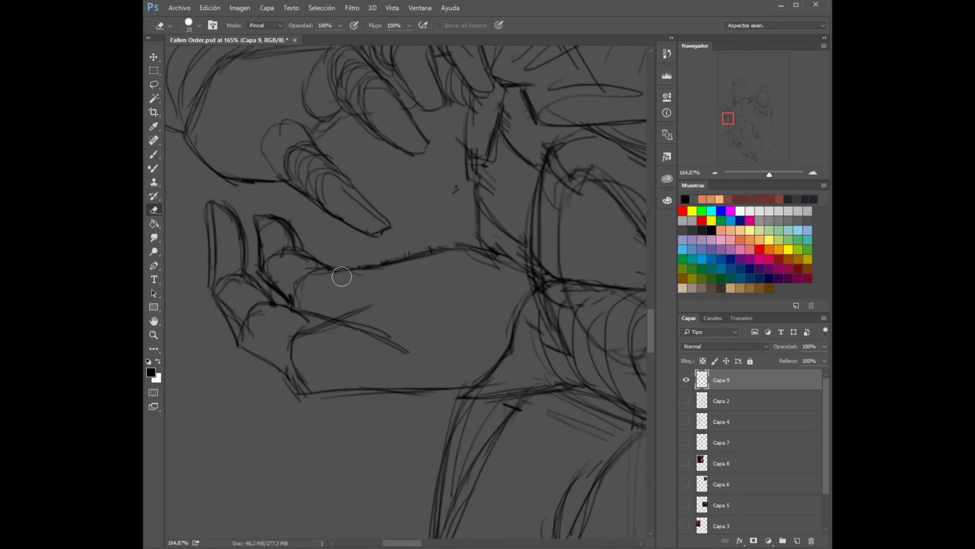
{"action": "key", "text": "b"}
{"action": "mouse_move", "coordinate": [341, 222]}
{"action": "left_mouse_down"}
{"action": "mouse_move", "coordinate": [343, 255]}
{"action": "mouse_move", "coordinate": [399, 255]}
{"action": "left_mouse_up"}
{"action": "key", "text": "e"}
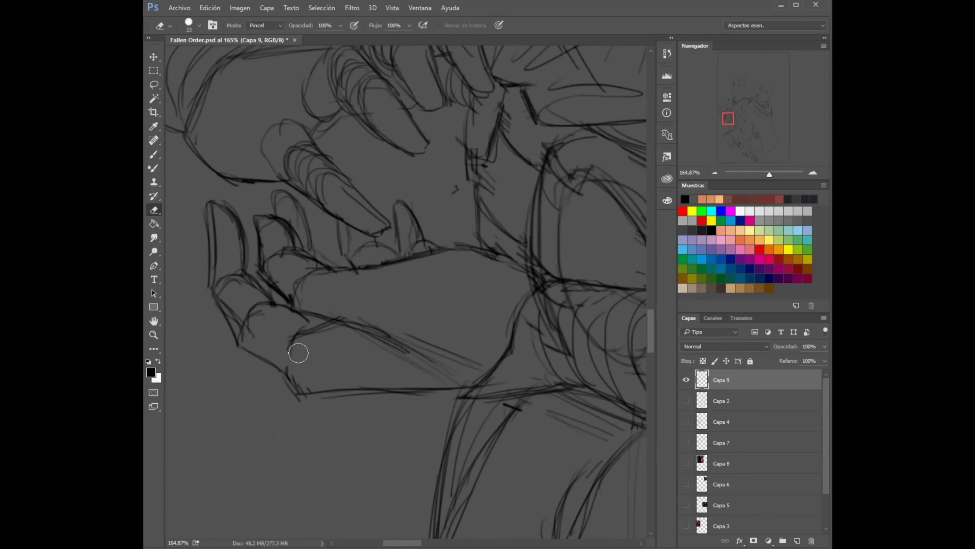
{"action": "key", "text": "l"}
{"action": "key", "text": "ctrl+t"}
{"action": "key", "text": "Return"}
{"action": "key", "text": "ctrl+t"}
{"action": "key", "text": "Return"}
{"action": "key", "text": "b"}
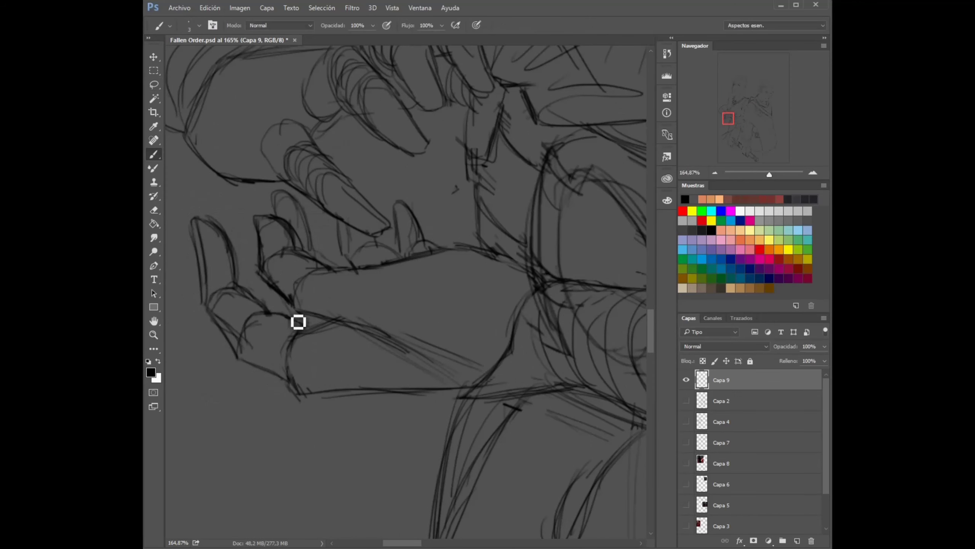
Reshape one finger, then draw a curved fingertip and a finger between the existing fingers
{"action": "key", "text": "l"}
{"action": "mouse_move", "coordinate": [325, 232]}
{"action": "left_mouse_down"}
{"action": "mouse_move", "coordinate": [322, 255]}
{"action": "mouse_move", "coordinate": [315, 223]}
{"action": "mouse_move", "coordinate": [359, 240]}
{"action": "left_mouse_up"}
{"action": "key", "text": "ctrl+t"}
{"action": "key", "text": "Return"}
{"action": "key", "text": "ctrl+t"}
{"action": "key", "text": "Return"}
{"action": "key", "text": "b"}
{"action": "left_click_drag", "start_coordinate": [324, 267], "coordinate": [360, 259]}
{"action": "mouse_move", "coordinate": [322, 212]}
{"action": "left_mouse_down"}
{"action": "mouse_move", "coordinate": [351, 236]}
{"action": "mouse_move", "coordinate": [325, 238]}
{"action": "left_mouse_up"}
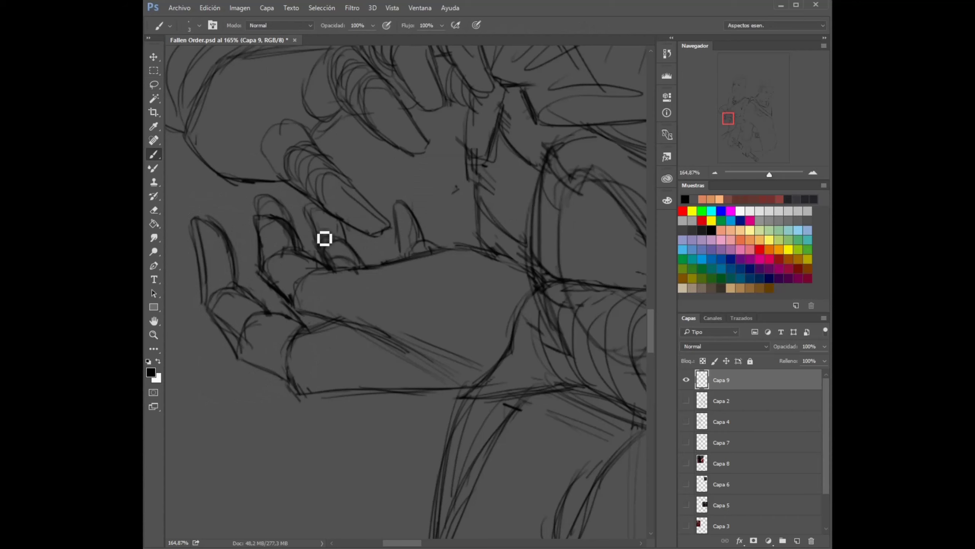
Select the strokes right of the hand, move them into place, and deselect
{"action": "key", "text": "l"}
{"action": "left_click_drag", "start_coordinate": [390, 217], "coordinate": [384, 268]}
{"action": "key", "text": "ctrl+t"}
{"action": "left_click_drag", "start_coordinate": [413, 224], "coordinate": [408, 245]}
{"action": "key", "text": "Return"}
{"action": "key", "text": "ctrl+d"}
{"action": "key", "text": "b"}
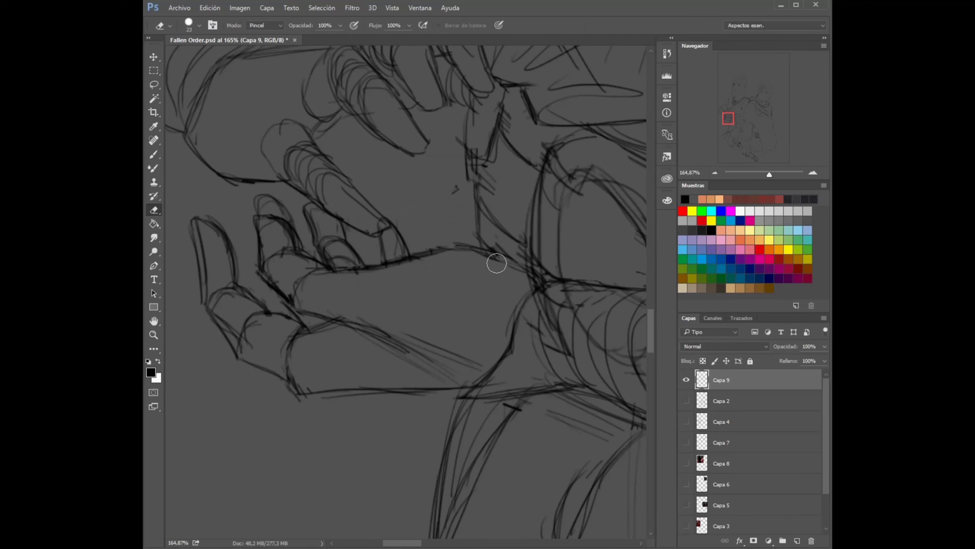
Draw a curving line and a vertical line beside the hand
{"action": "left_click_drag", "start_coordinate": [447, 252], "coordinate": [537, 285]}
{"action": "left_click_drag", "start_coordinate": [481, 206], "coordinate": [483, 265]}
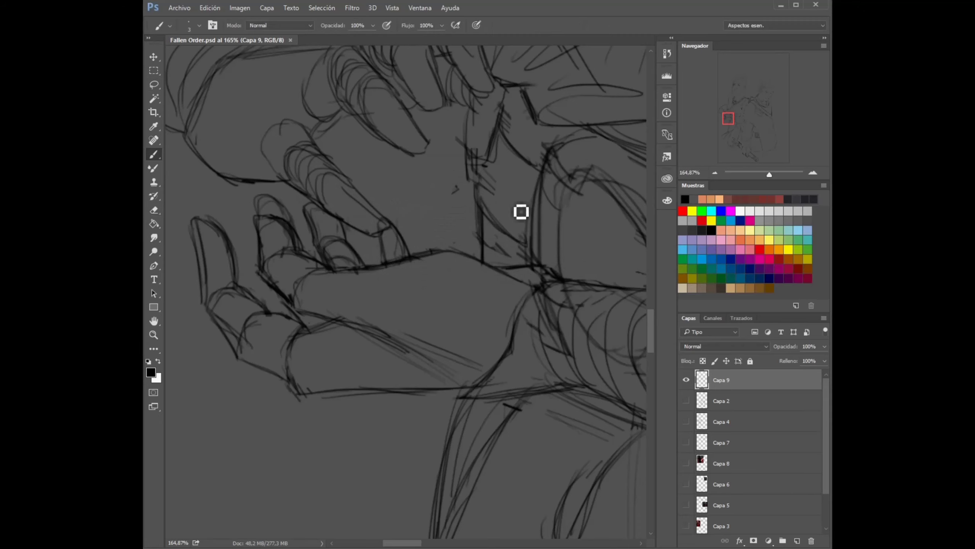
{"action": "scroll", "coordinate": [480, 221], "scroll_direction": "down", "scroll_amount": 5}
{"action": "left_click_drag", "start_coordinate": [758, 175], "coordinate": [752, 175]}
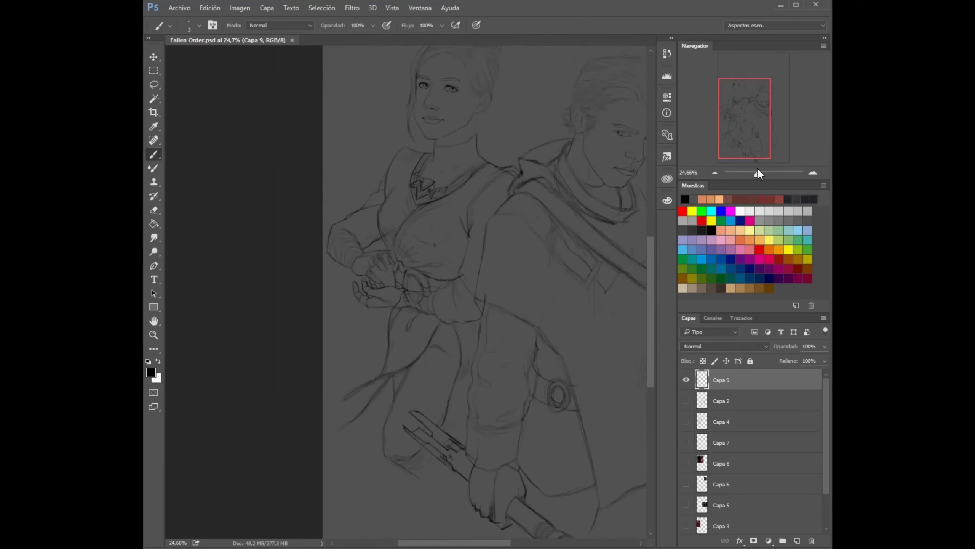
{"action": "scroll", "coordinate": [494, 195], "scroll_direction": "up", "scroll_amount": 5}
Lasso the upper hand and free-transform it to reshape it
{"action": "key", "text": "l"}
{"action": "left_click_drag", "start_coordinate": [469, 261], "coordinate": [504, 210]}
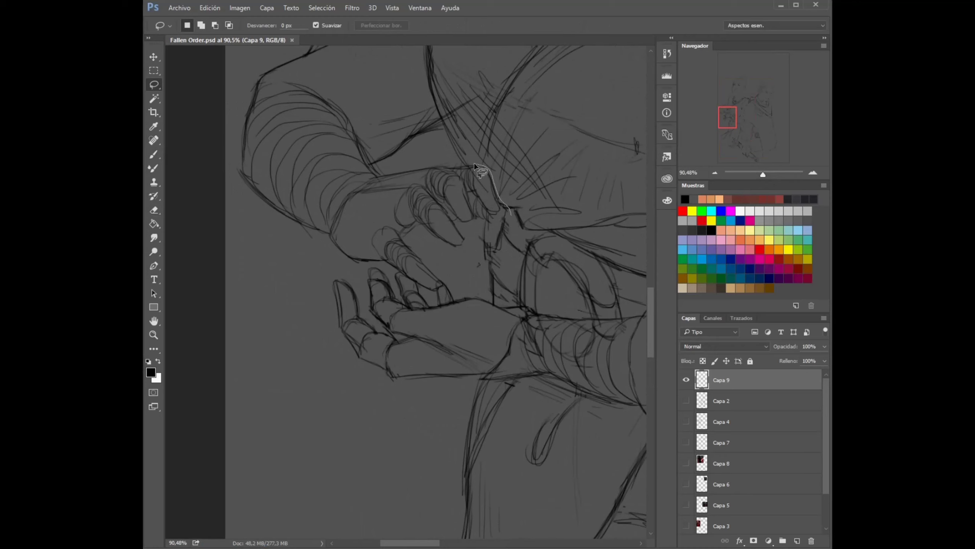
{"action": "mouse_move", "coordinate": [471, 241]}
{"action": "left_mouse_down"}
{"action": "mouse_move", "coordinate": [510, 211]}
{"action": "mouse_move", "coordinate": [509, 230]}
{"action": "left_mouse_up"}
{"action": "key", "text": "ctrl+t"}
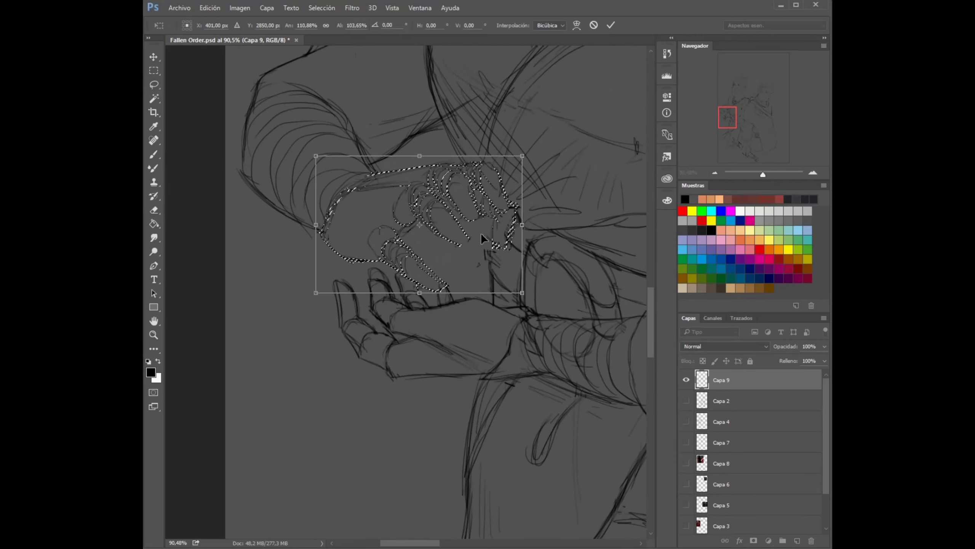
{"action": "key", "text": "Return"}
{"action": "key", "text": "ctrl+d"}
Reselect the upper hand strokes and rotate them about 8.7°
{"action": "scroll", "coordinate": [472, 218], "scroll_direction": "down", "scroll_amount": 3}
{"action": "scroll", "coordinate": [472, 217], "scroll_direction": "up", "scroll_amount": 4}
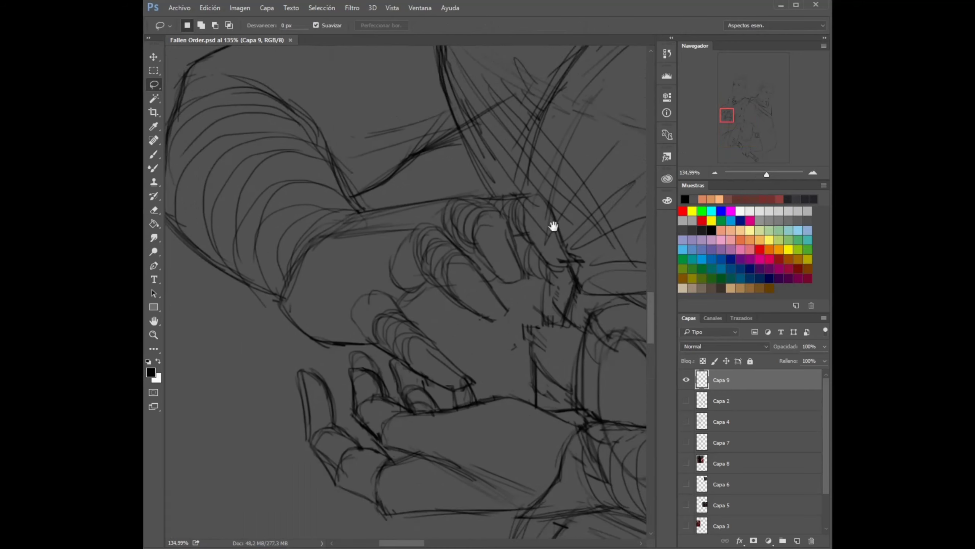
{"action": "scroll", "coordinate": [586, 255], "scroll_direction": "up", "scroll_amount": 2}
{"action": "left_click_drag", "start_coordinate": [399, 265], "coordinate": [385, 115]}
{"action": "key", "text": "ctrl+t"}
{"action": "left_click_drag", "start_coordinate": [445, 61], "coordinate": [465, 82]}
{"action": "key", "text": "Return"}
{"action": "key", "text": "ctrl+d"}
Return to the brush, save, and zoom out to the whole drawing
{"action": "key", "text": "b"}
{"action": "scroll", "coordinate": [635, 205], "scroll_direction": "down", "scroll_amount": 3}
{"action": "left_click_drag", "start_coordinate": [635, 205], "coordinate": [535, 182]}
{"action": "key", "text": "ctrl+s"}
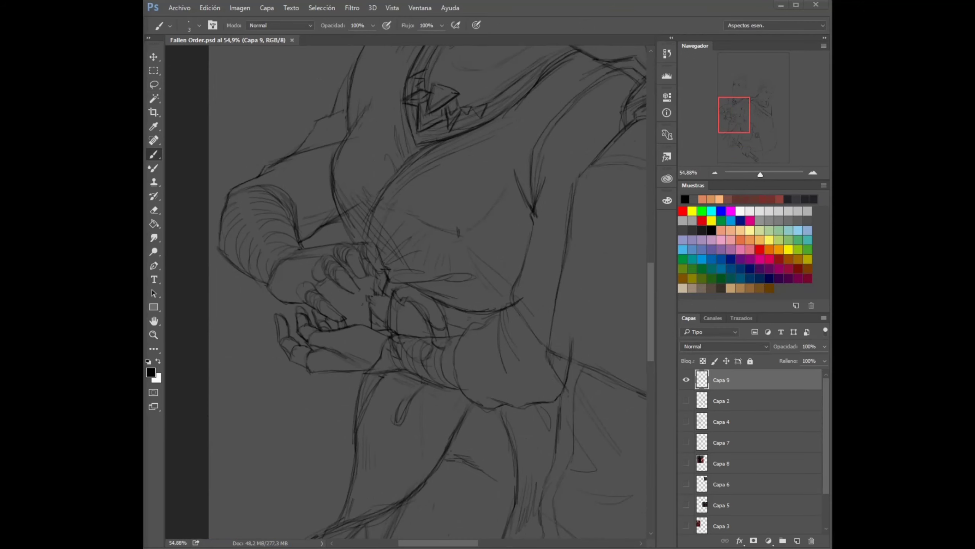
{"action": "scroll", "coordinate": [283, 311], "scroll_direction": "up", "scroll_amount": 3}
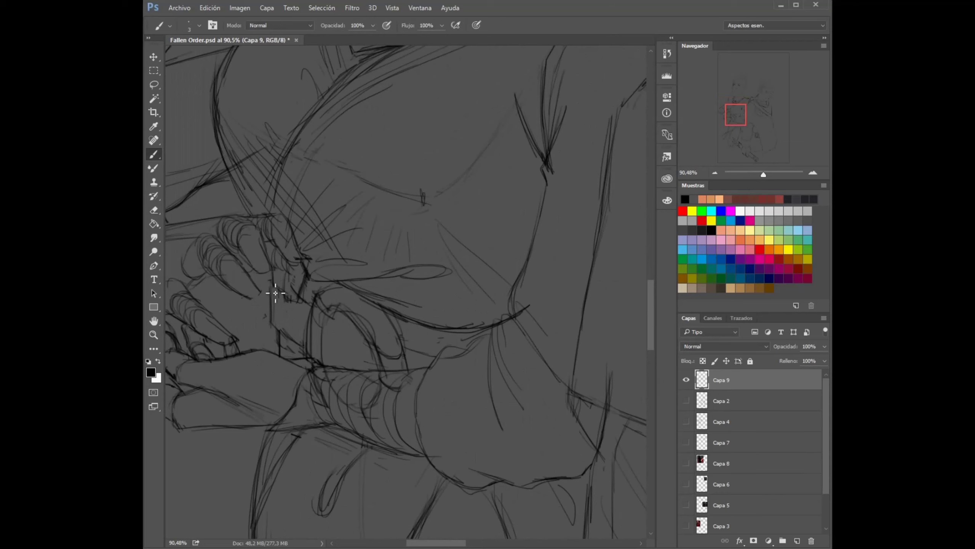
{"action": "left_click_drag", "start_coordinate": [763, 174], "coordinate": [756, 174]}
{"action": "scroll", "coordinate": [546, 261], "scroll_direction": "up", "scroll_amount": 5}
Erase the stray hatching lines inside the upper arm
{"action": "key", "text": "e"}
{"action": "mouse_move", "coordinate": [267, 223]}
{"action": "left_mouse_down"}
{"action": "mouse_move", "coordinate": [279, 201]}
{"action": "mouse_move", "coordinate": [238, 204]}
{"action": "left_mouse_up"}
{"action": "key", "text": "b"}
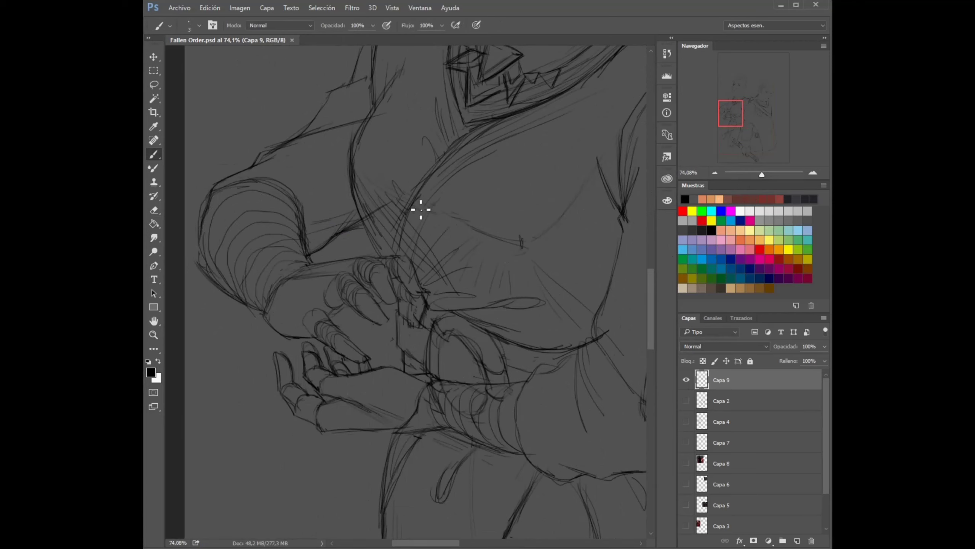
{"action": "key", "text": "ctrl+z"}
Draw diagonal strokes toward the wrist to form a wrist line, saving the file
{"action": "left_click_drag", "start_coordinate": [327, 266], "coordinate": [271, 301]}
{"action": "key", "text": "ctrl+s"}
{"action": "left_click_drag", "start_coordinate": [414, 414], "coordinate": [387, 435]}
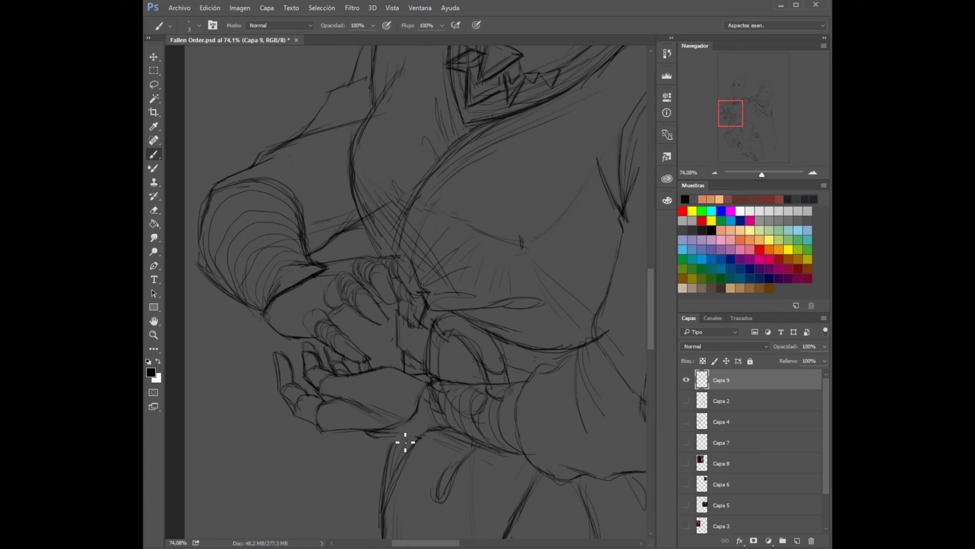
{"action": "key", "text": "ctrl+s"}
{"action": "scroll", "coordinate": [485, 343], "scroll_direction": "down", "scroll_amount": 2}
{"action": "scroll", "coordinate": [537, 354], "scroll_direction": "down", "scroll_amount": 2}
{"action": "scroll", "coordinate": [580, 368], "scroll_direction": "down", "scroll_amount": 2}
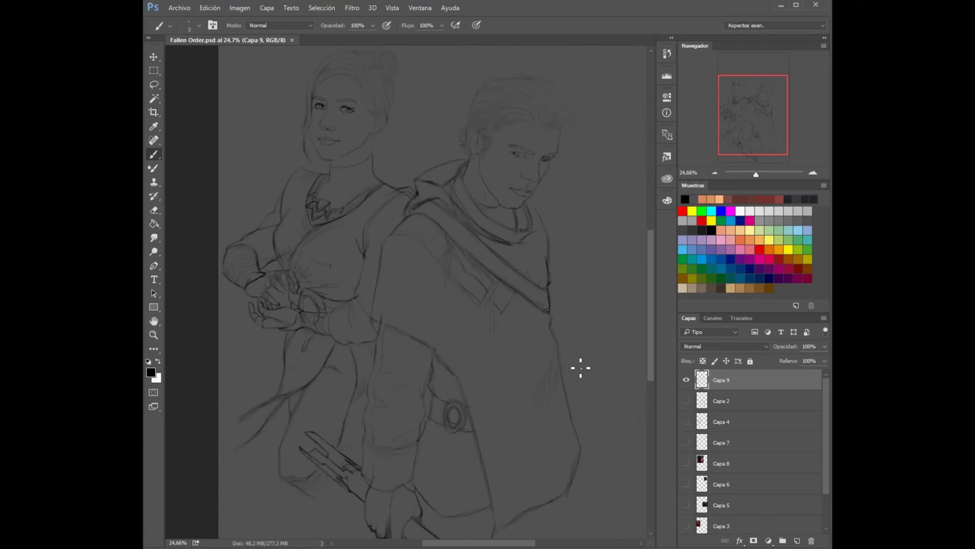
Draw a short vertical stroke near the sword hilt and check the brush size options
{"action": "scroll", "coordinate": [298, 467], "scroll_direction": "up", "scroll_amount": 5}
{"action": "left_click_drag", "start_coordinate": [256, 236], "coordinate": [261, 137]}
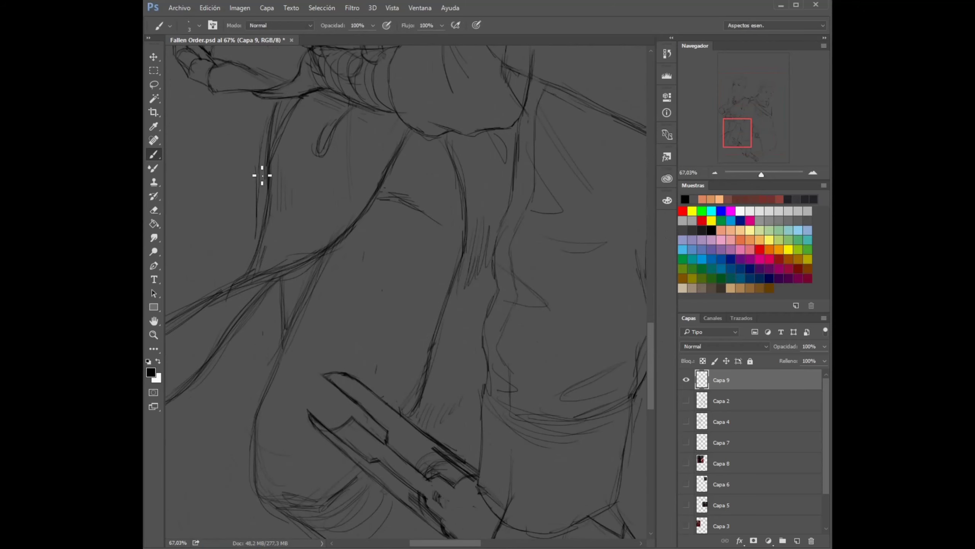
{"action": "scroll", "coordinate": [482, 319], "scroll_direction": "down", "scroll_amount": 3}
{"action": "right_click", "coordinate": [340, 258]}
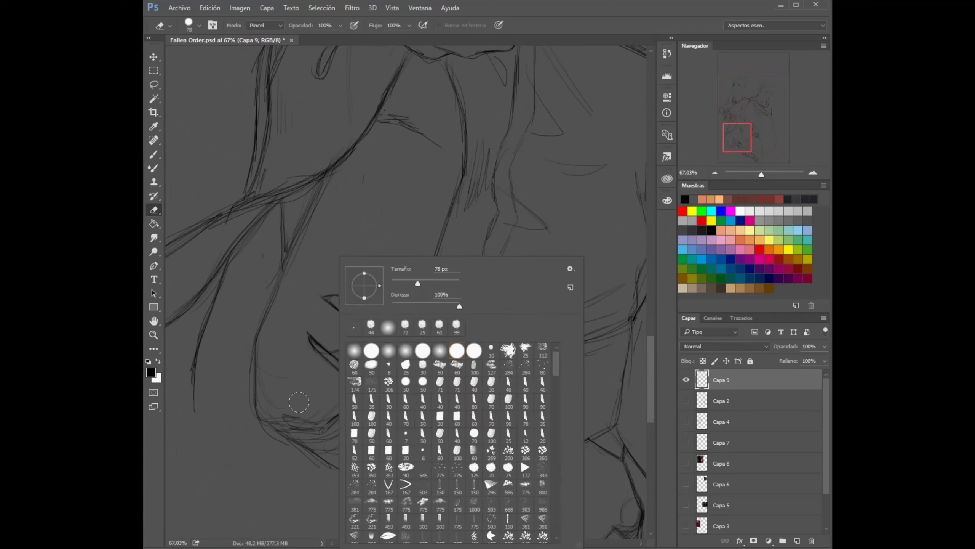
{"action": "key", "text": "Escape"}
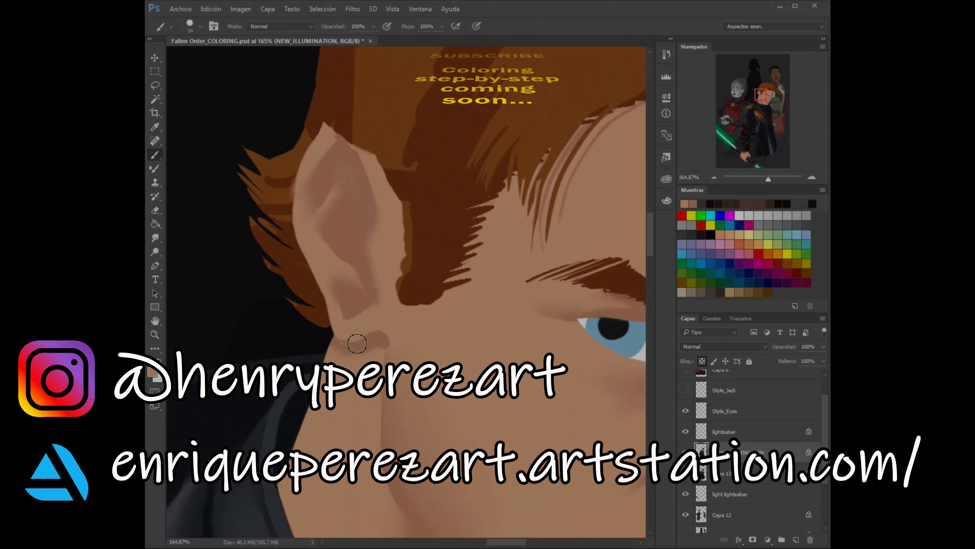
With the Mixer Brush, save the coloured file and paint dark hair strands beside the ear
{"action": "key", "text": "shift+b"}
{"action": "right_click", "coordinate": [405, 295]}
{"action": "key", "text": "Escape"}
{"action": "key", "text": "ctrl+s"}
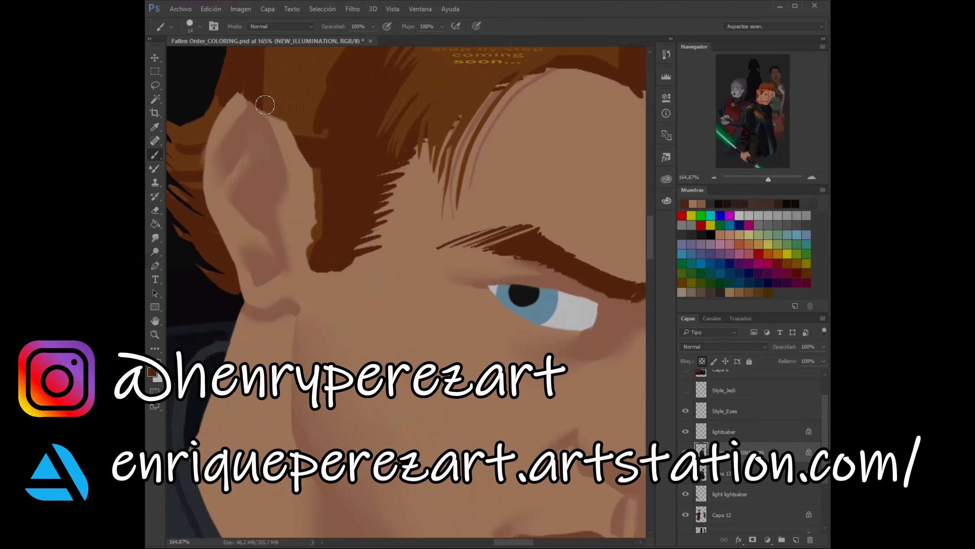
{"action": "left_click_drag", "start_coordinate": [238, 115], "coordinate": [292, 127]}
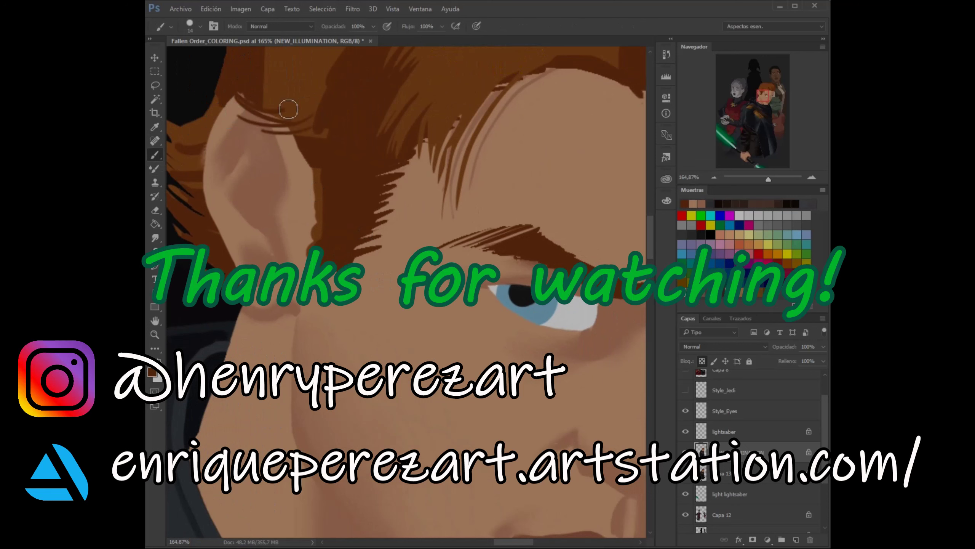